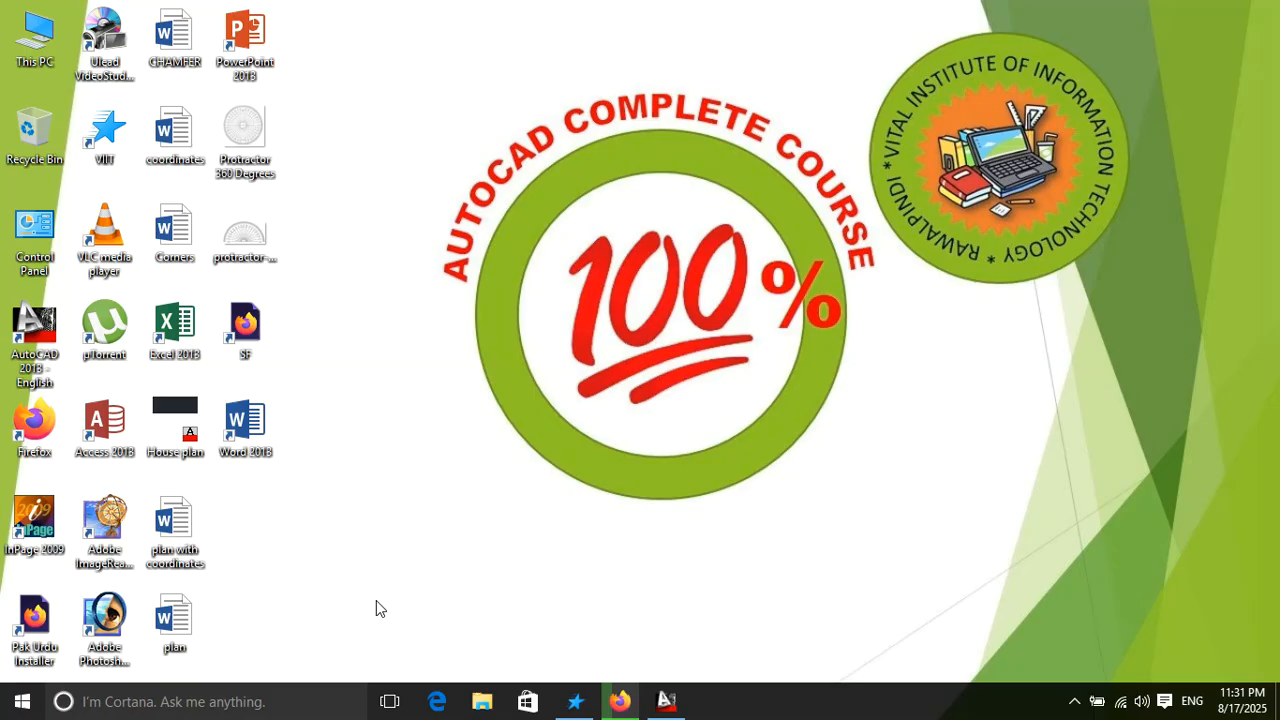
Step: Open a blank Notepad document and maximize its window
{"action": "key", "text": "super+r"}
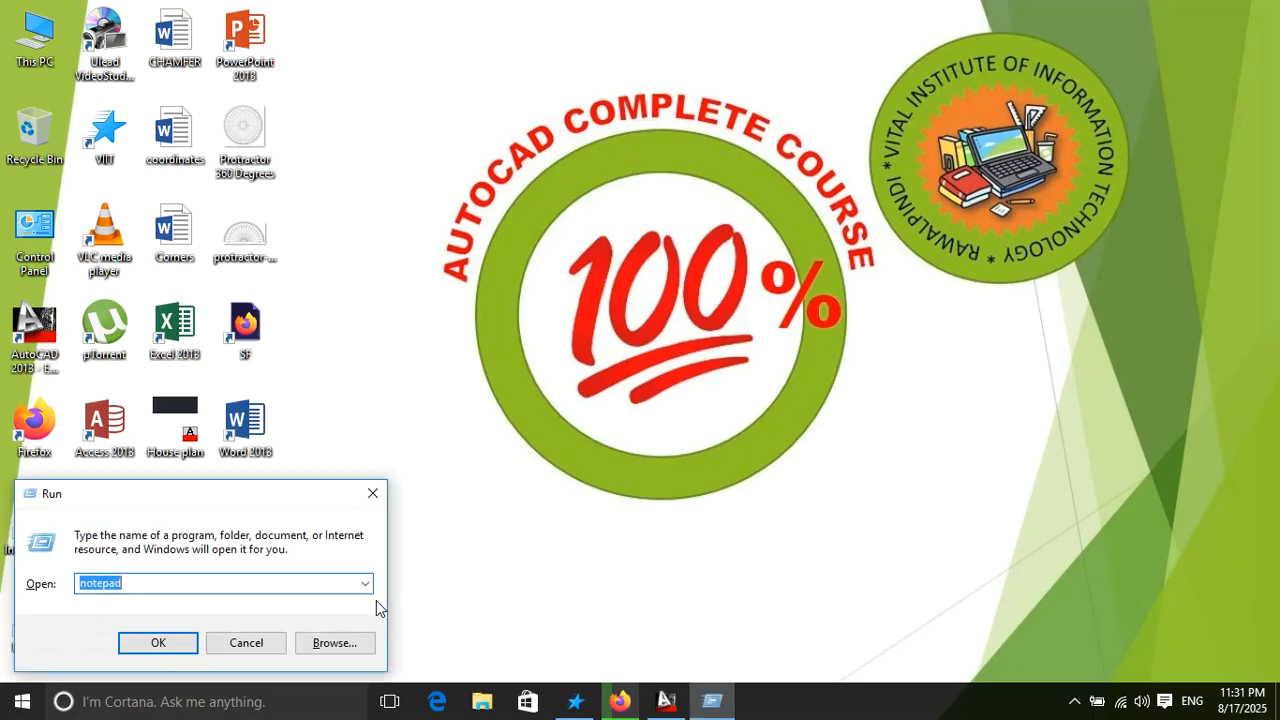
{"action": "key", "text": "Return"}
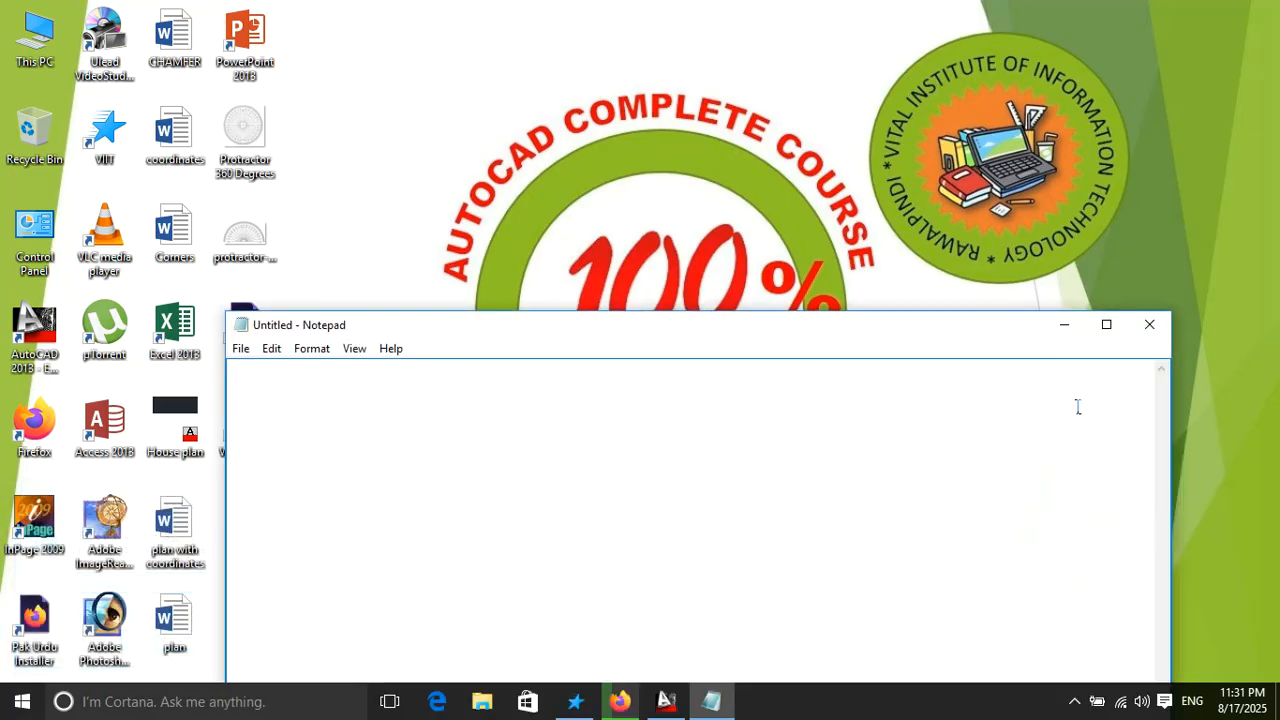
{"action": "left_click", "coordinate": [1105, 326]}
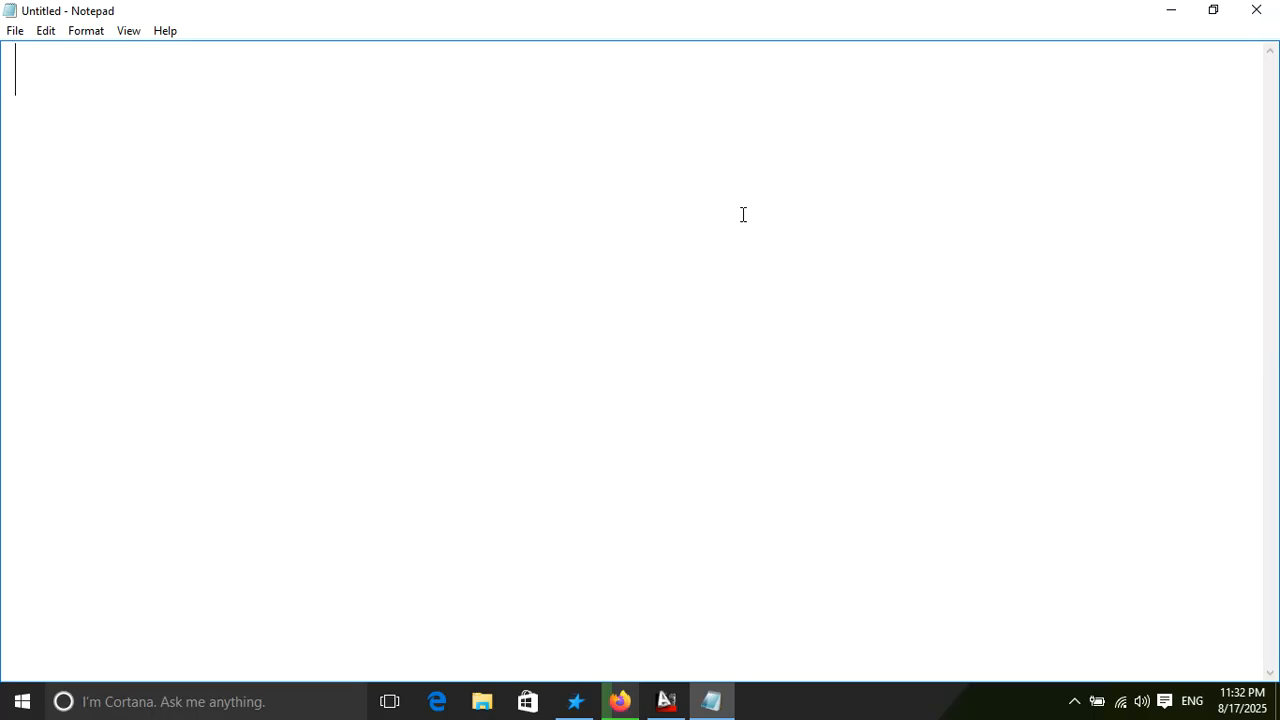
Step: Write two note lines in the blank document: "1 : level or phase I (basics)" and "3 : 2D and 3D"
{"action": "type", "text": "1 :"}
{"action": "type", "text": "level "}
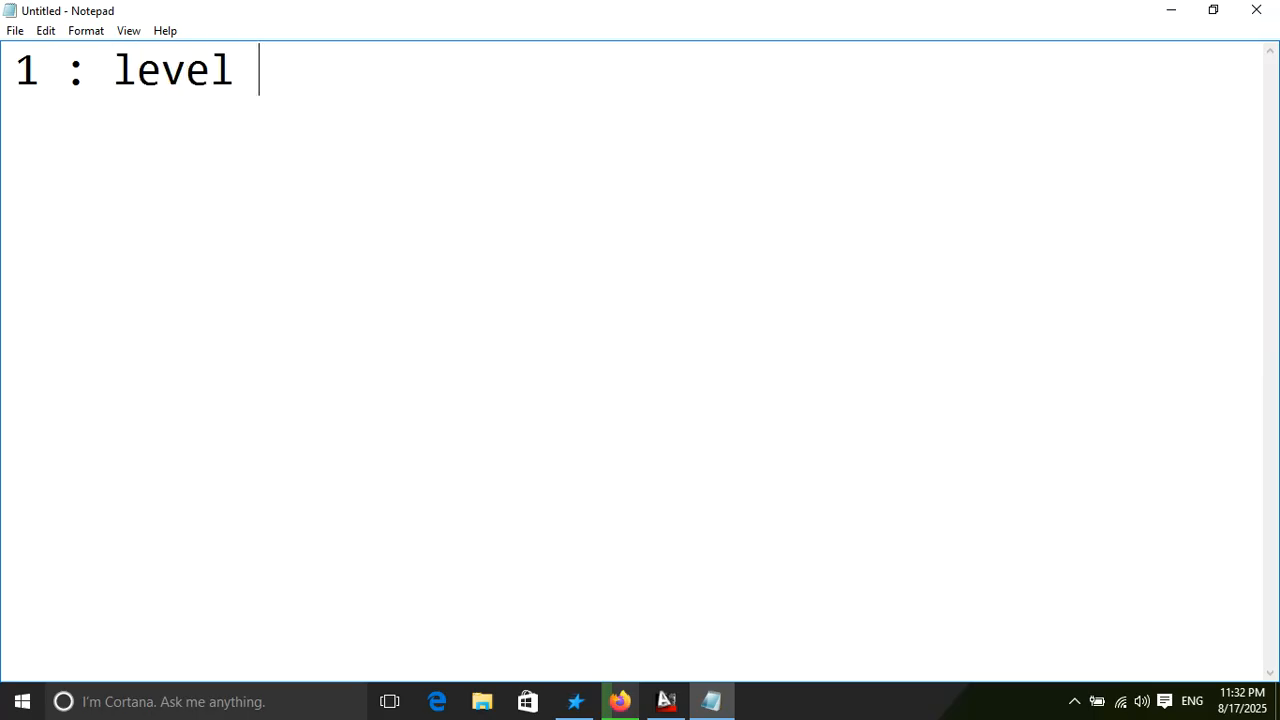
{"action": "type", "text": "or phase I"}
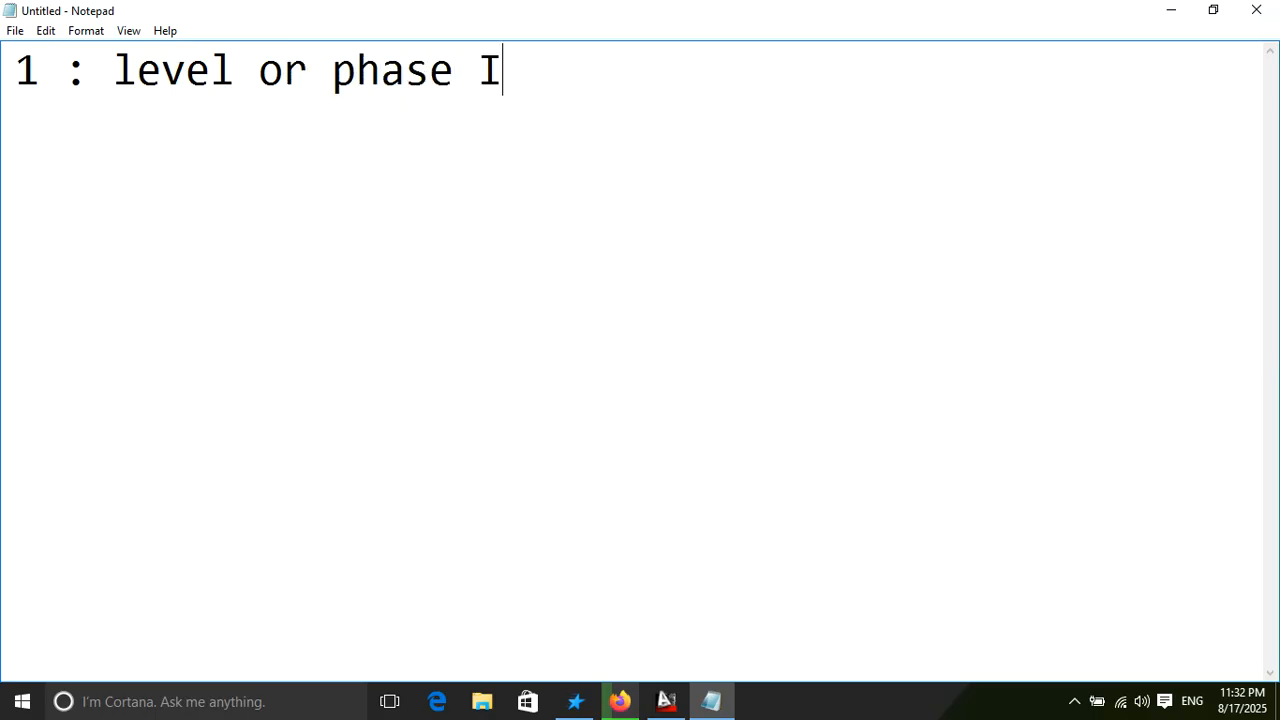
{"action": "type", "text": " (basics)"}
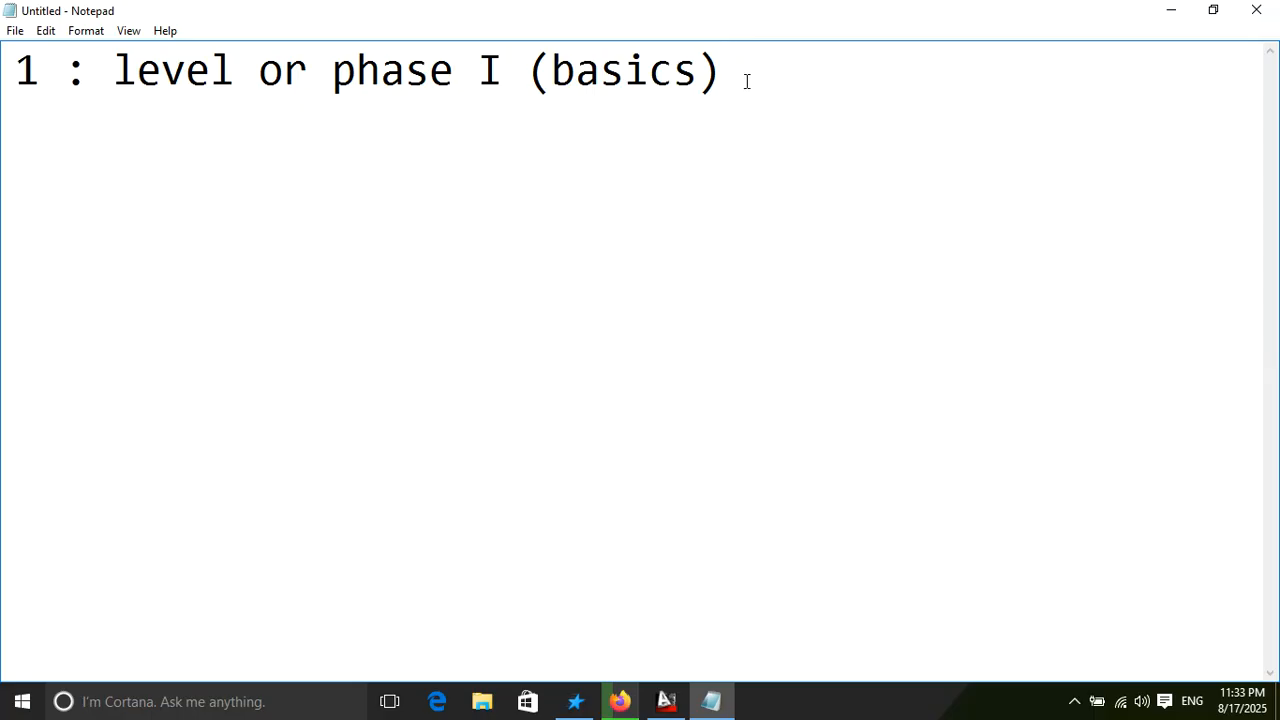
{"action": "key", "text": "Return"}
{"action": "type", "text": "3 : 2"}
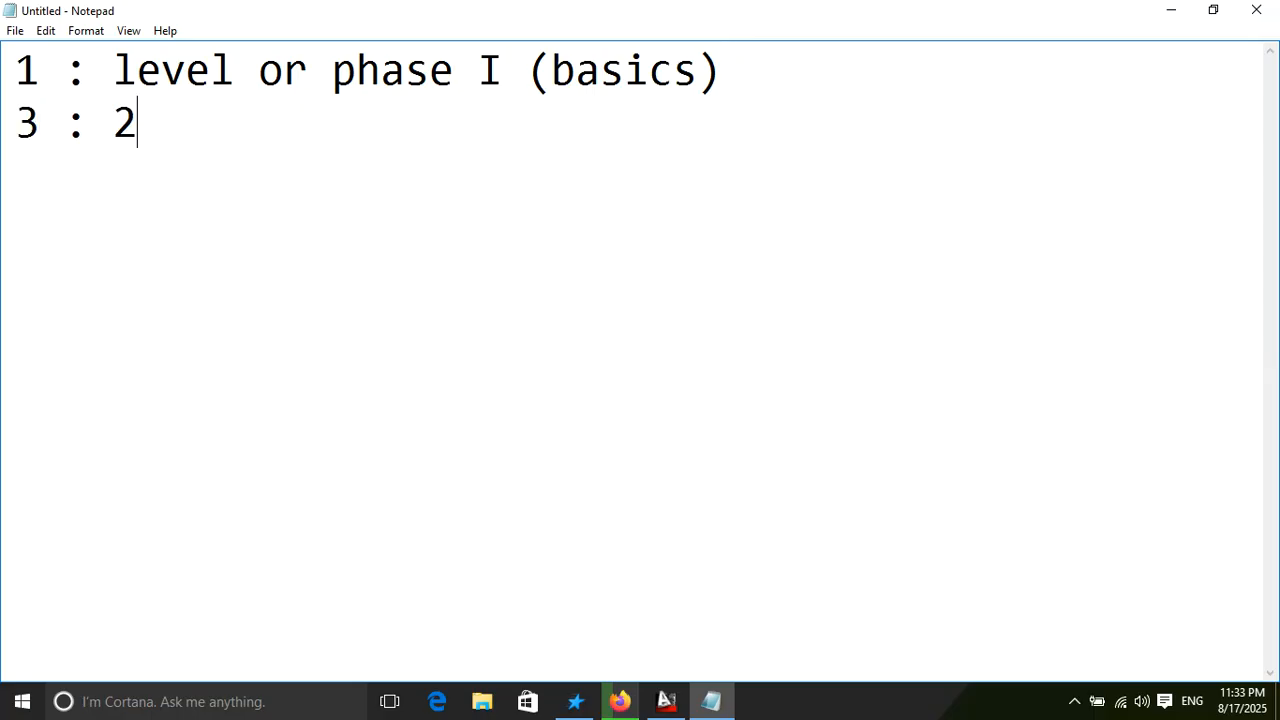
{"action": "type", "text": "D and 3D"}
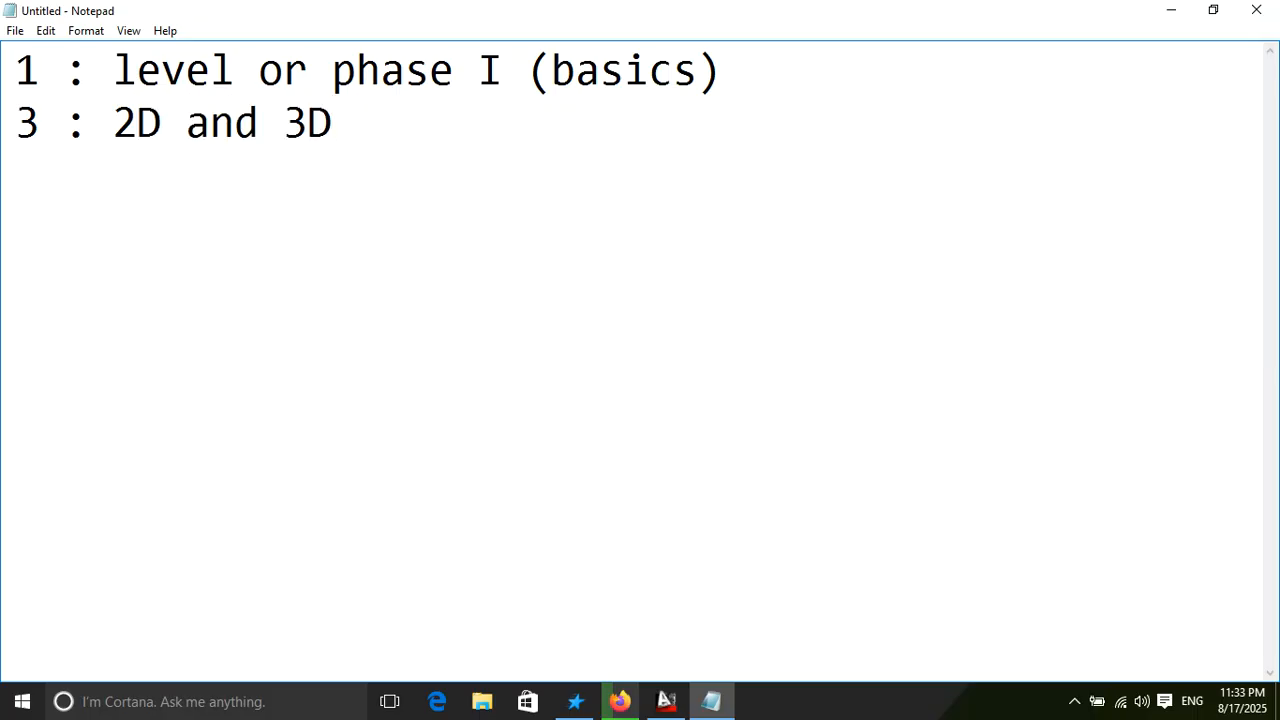
{"action": "key", "text": "Return"}
Step: Delete both note lines and return to the empty Notepad document
{"action": "left_click_drag", "start_coordinate": [352, 137], "coordinate": [3, 62]}
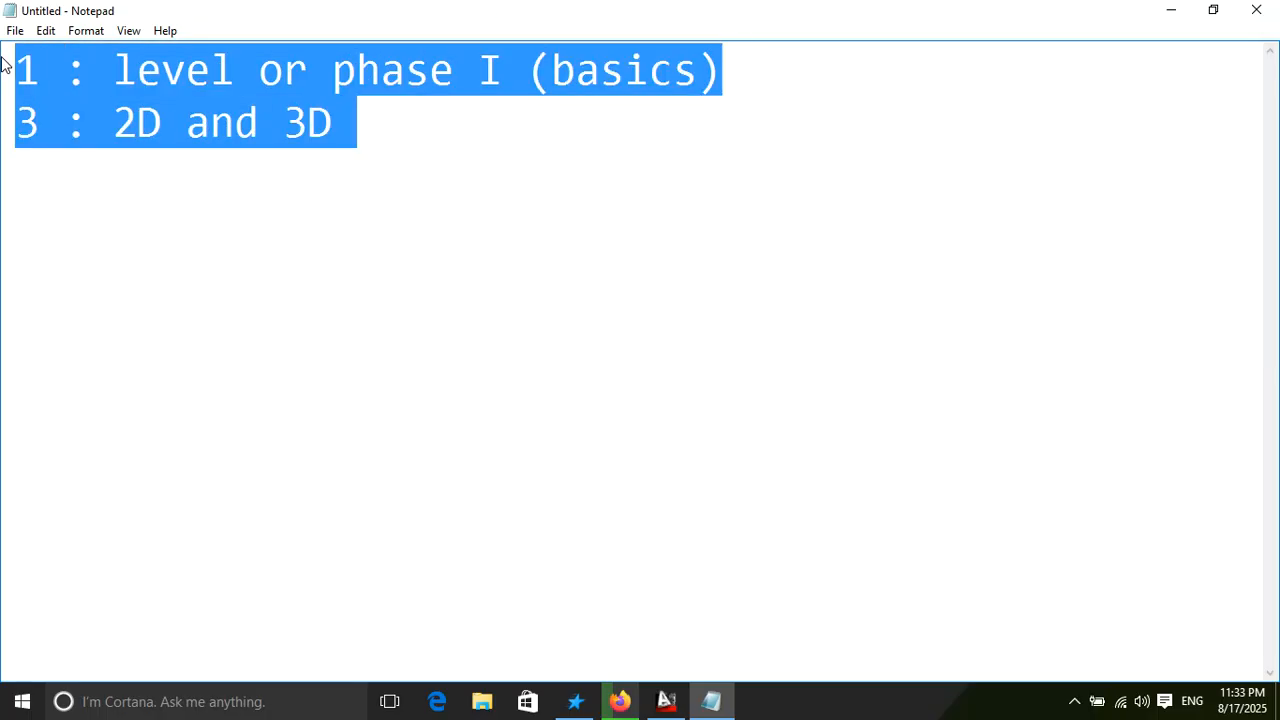
{"action": "key", "text": "Delete"}
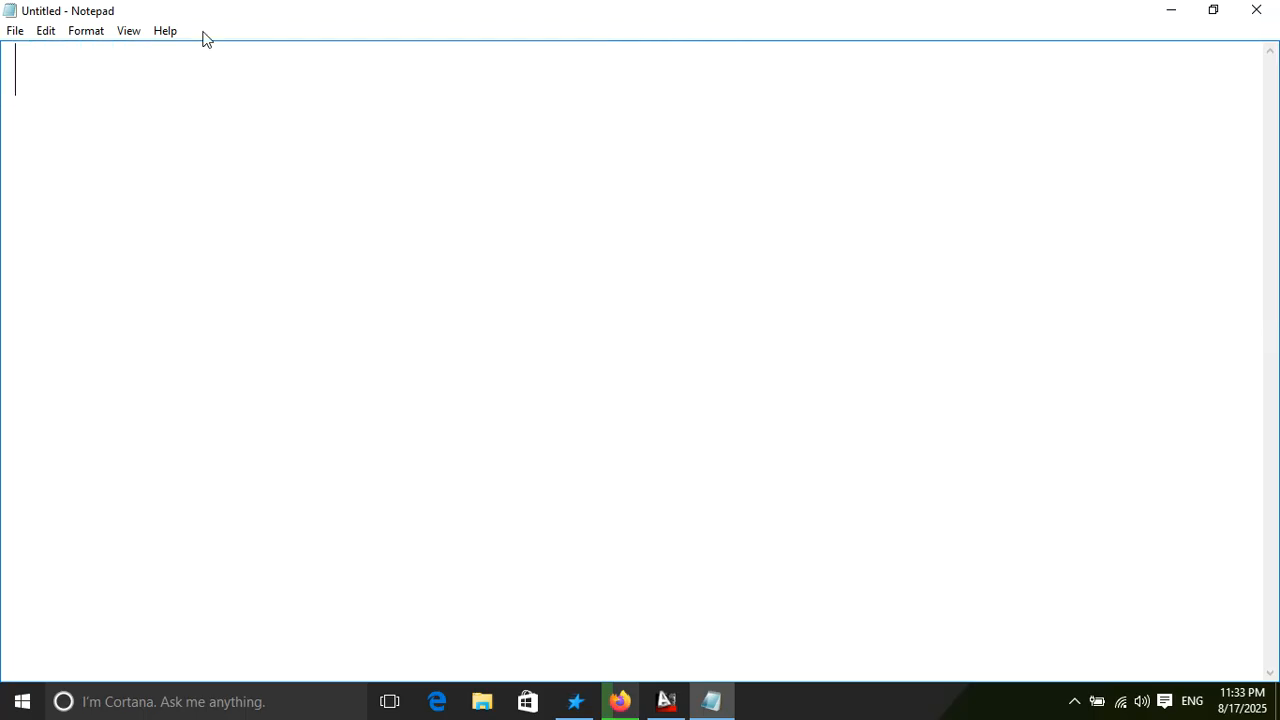
{"action": "left_click", "coordinate": [1168, 9]}
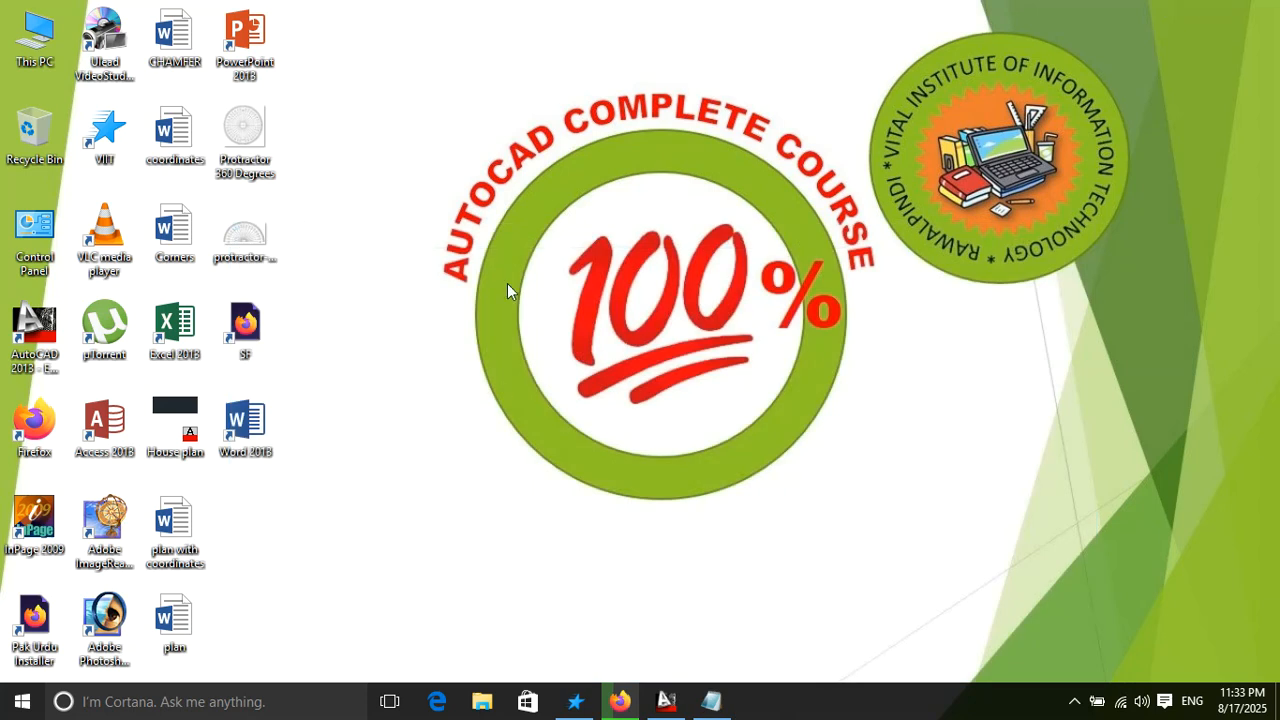
{"action": "left_click", "coordinate": [711, 700]}
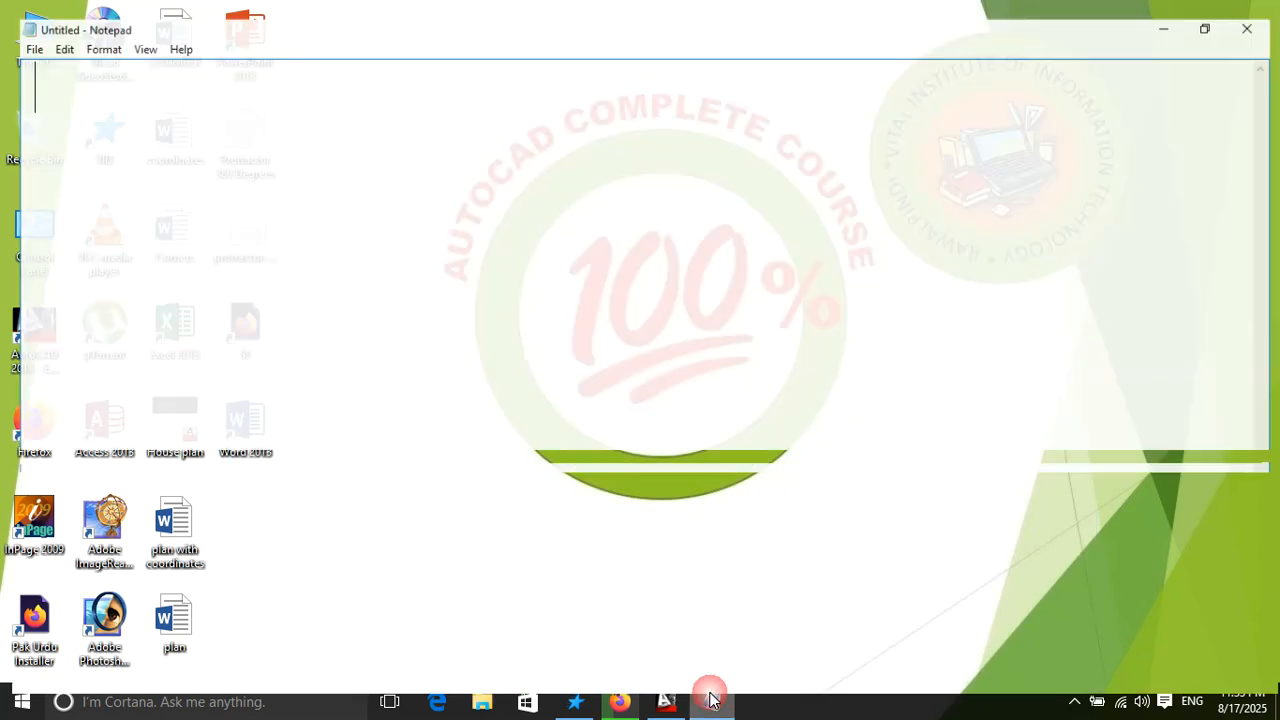
Step: Write the heading "Rectangles :" with "dli" and "edges" on separate lines below it, and select the word "edges"
{"action": "type", "text": "Rec"}
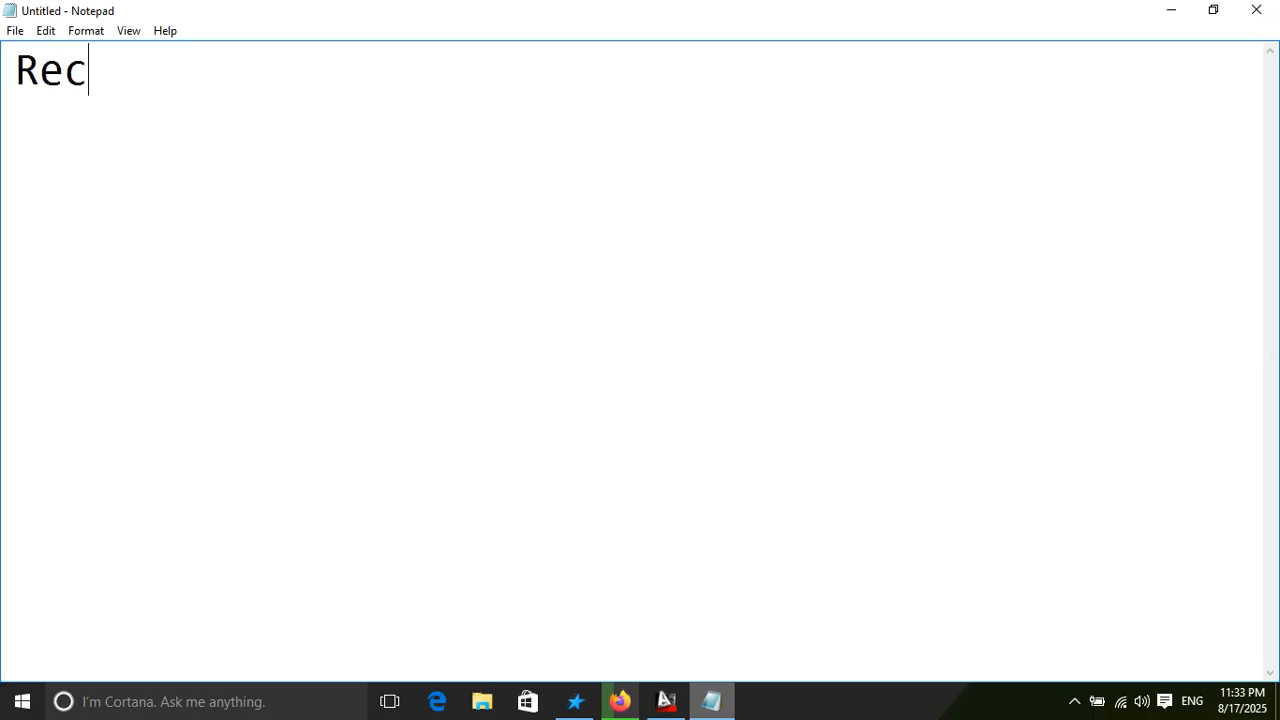
{"action": "type", "text": "tang"}
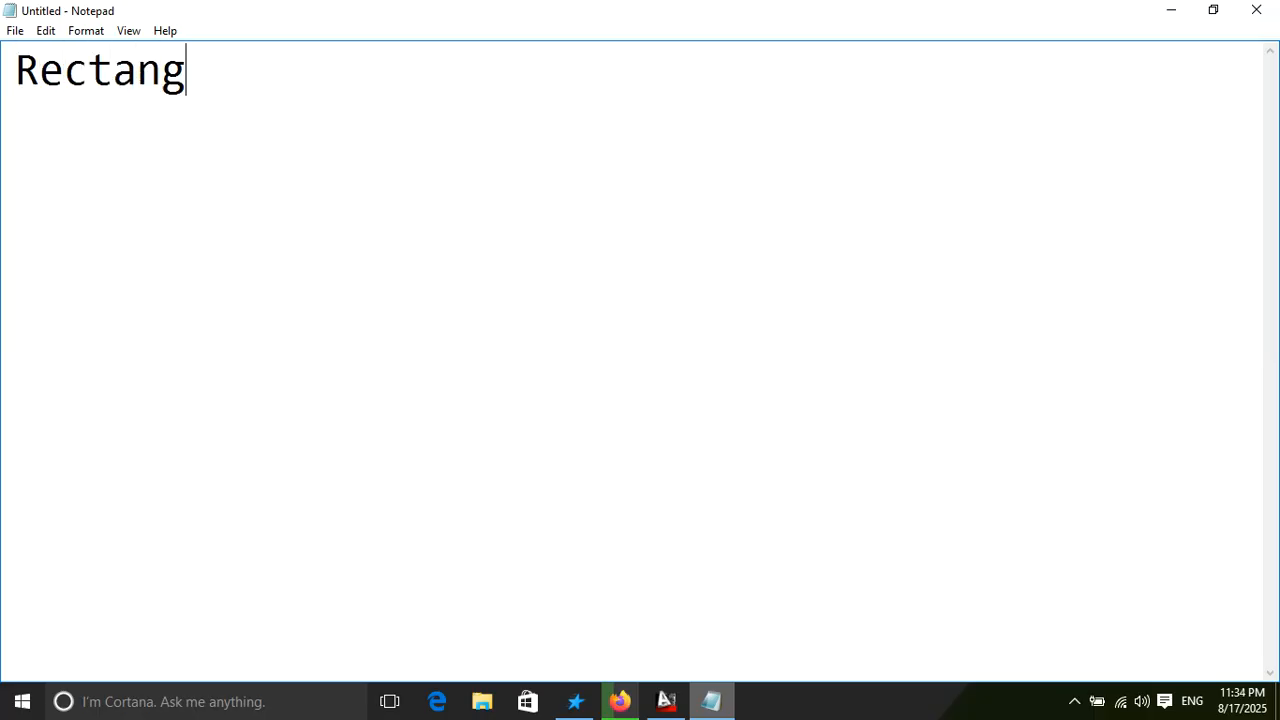
{"action": "type", "text": "les :"}
{"action": "key", "text": "Return"}
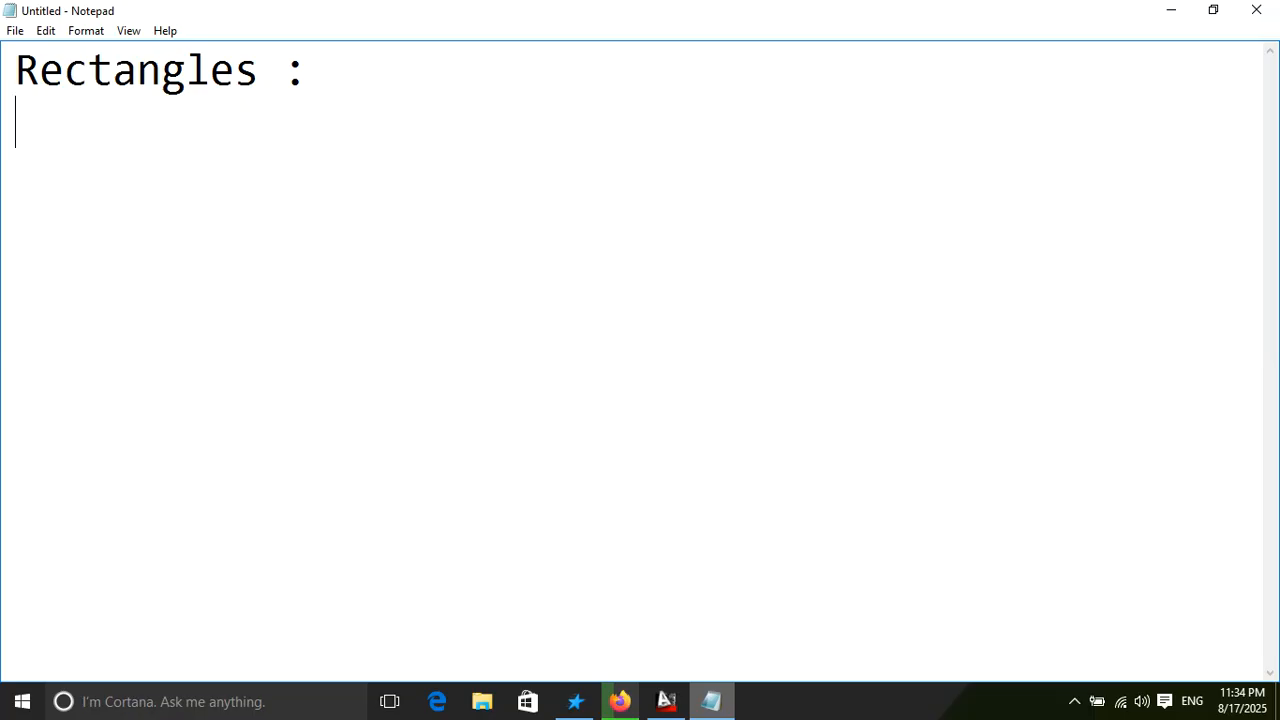
{"action": "type", "text": "dli"}
{"action": "key", "text": "Return"}
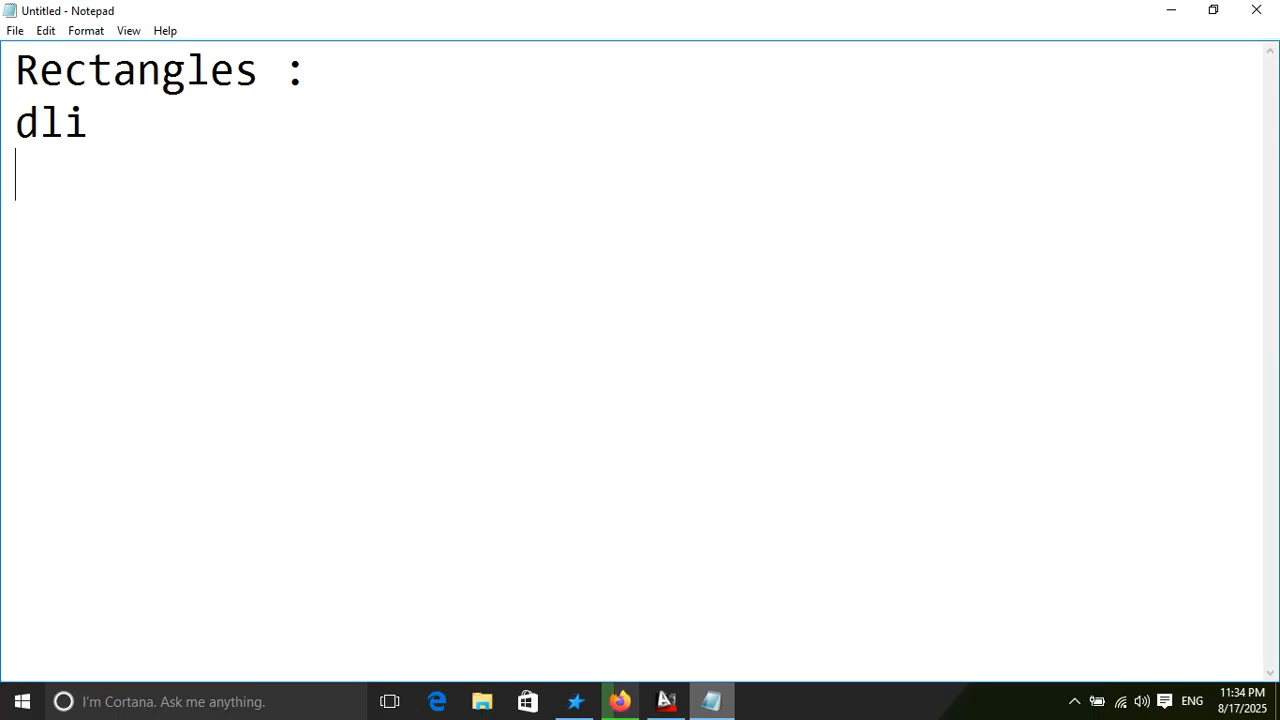
{"action": "type", "text": "edges"}
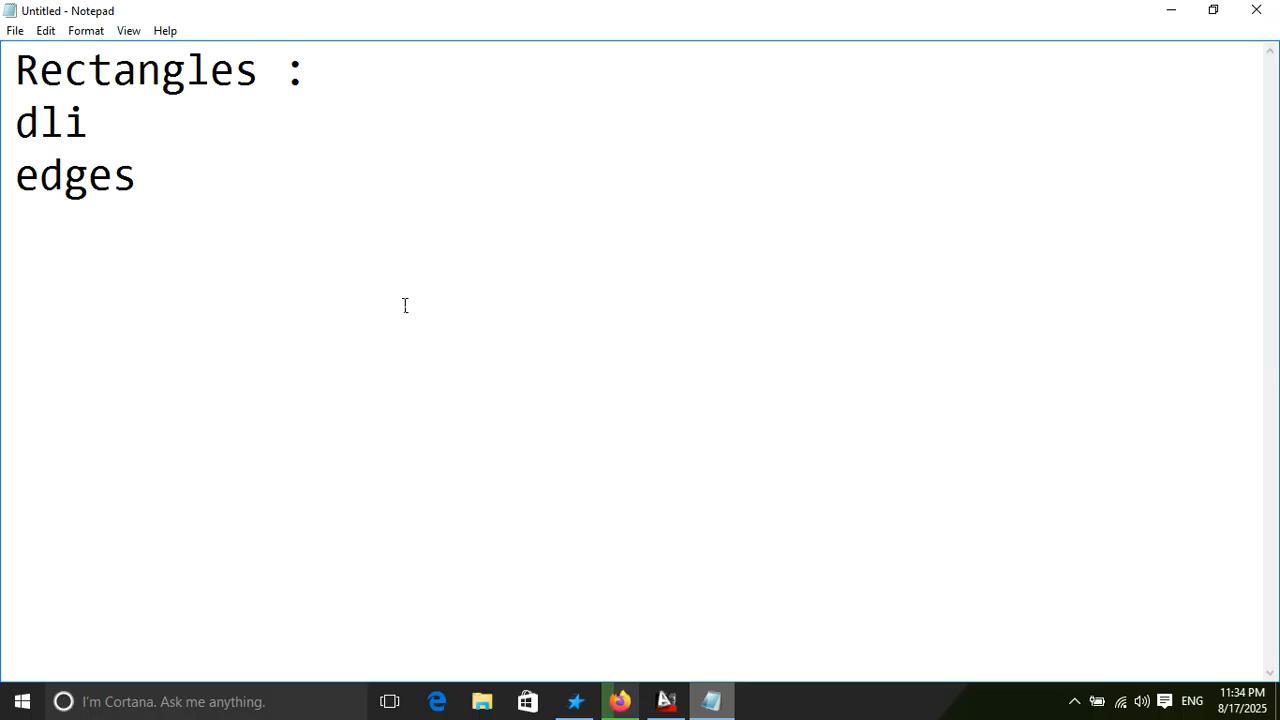
{"action": "left_click_drag", "start_coordinate": [3, 211], "coordinate": [12, 179]}
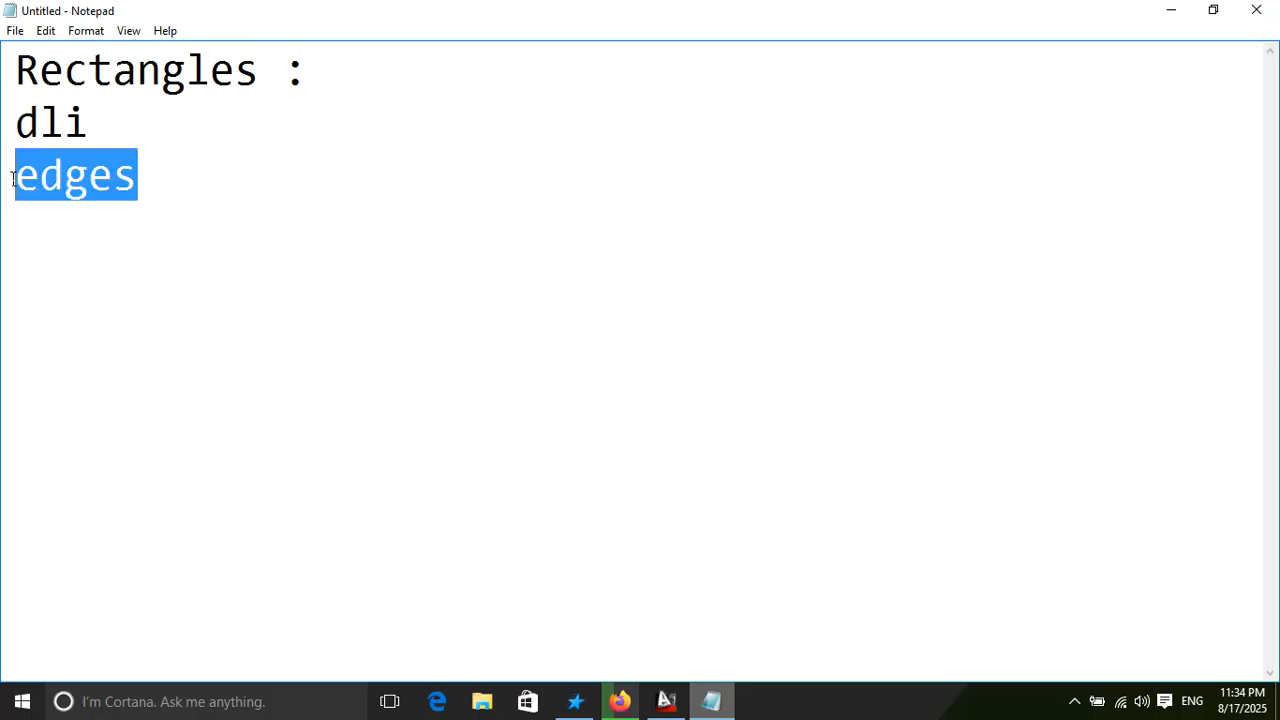
Step: Minimize Notepad, open the Corners document from the desktop in Word and highlight the EDGE heading text briefly
{"action": "left_click", "coordinate": [1171, 10]}
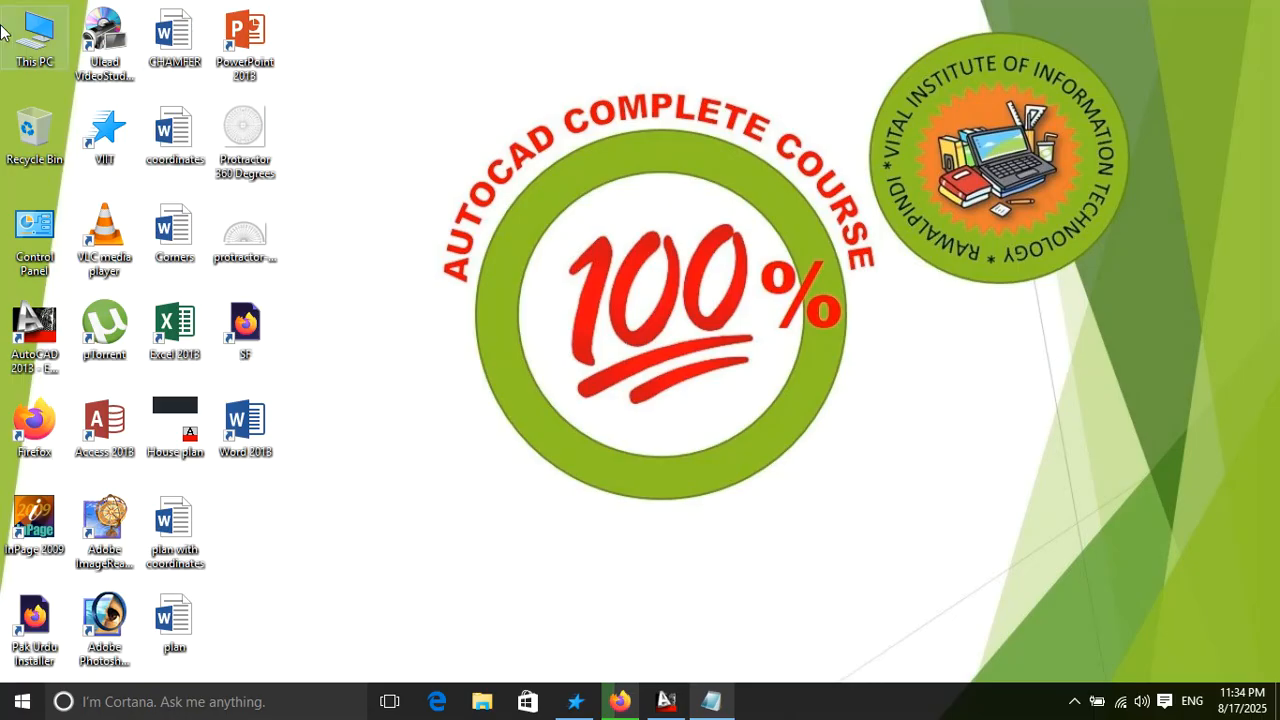
{"action": "double_click", "coordinate": [172, 240]}
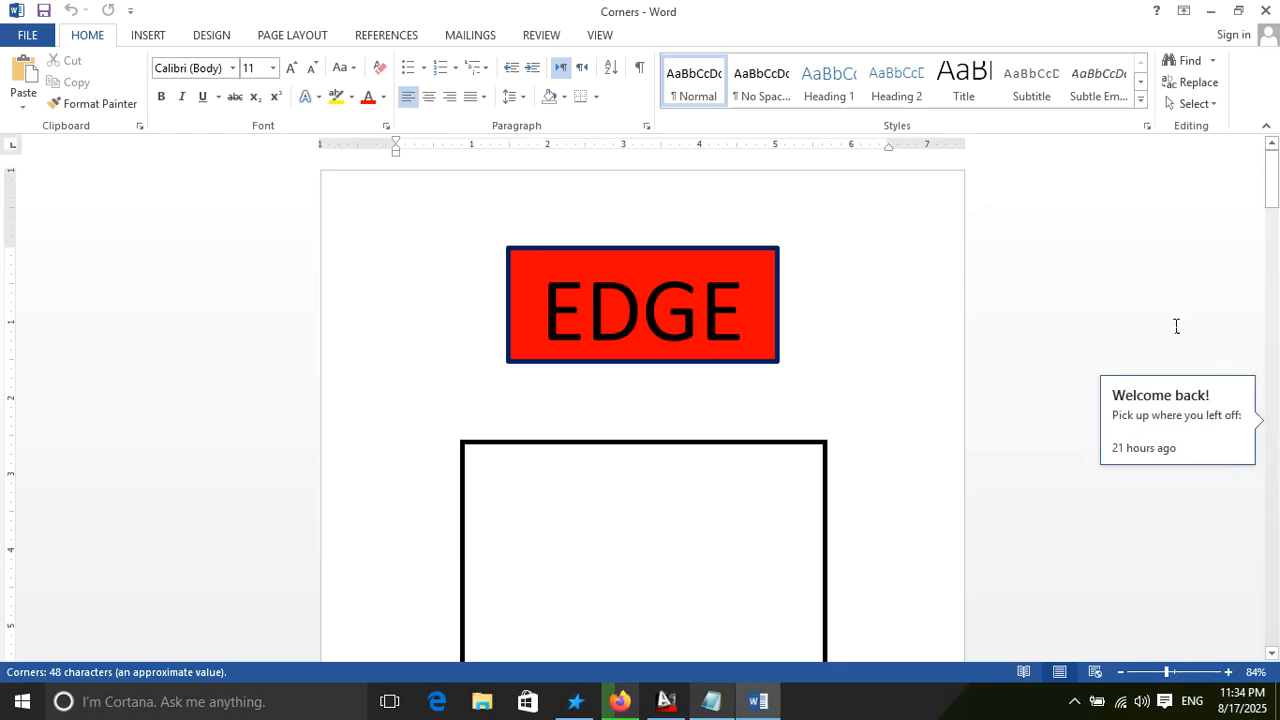
{"action": "left_click_drag", "start_coordinate": [1273, 200], "coordinate": [1273, 213]}
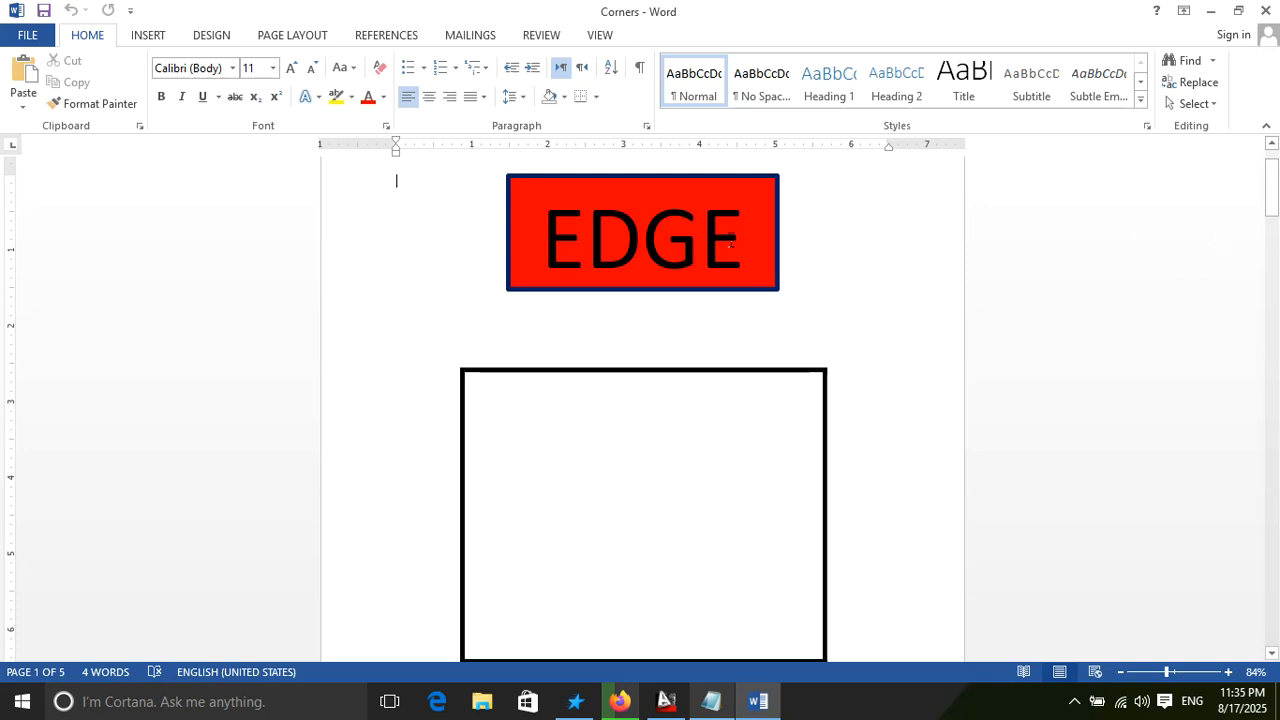
{"action": "left_click_drag", "start_coordinate": [731, 243], "coordinate": [560, 232]}
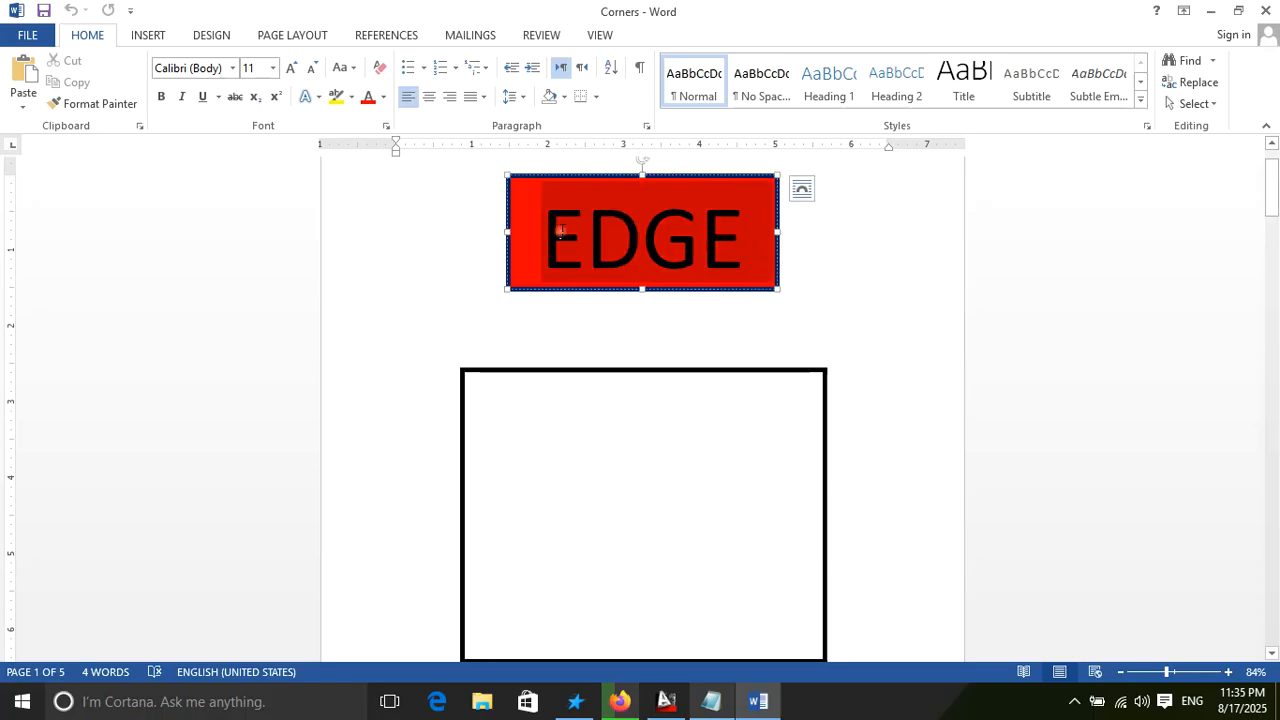
{"action": "left_click", "coordinate": [868, 296]}
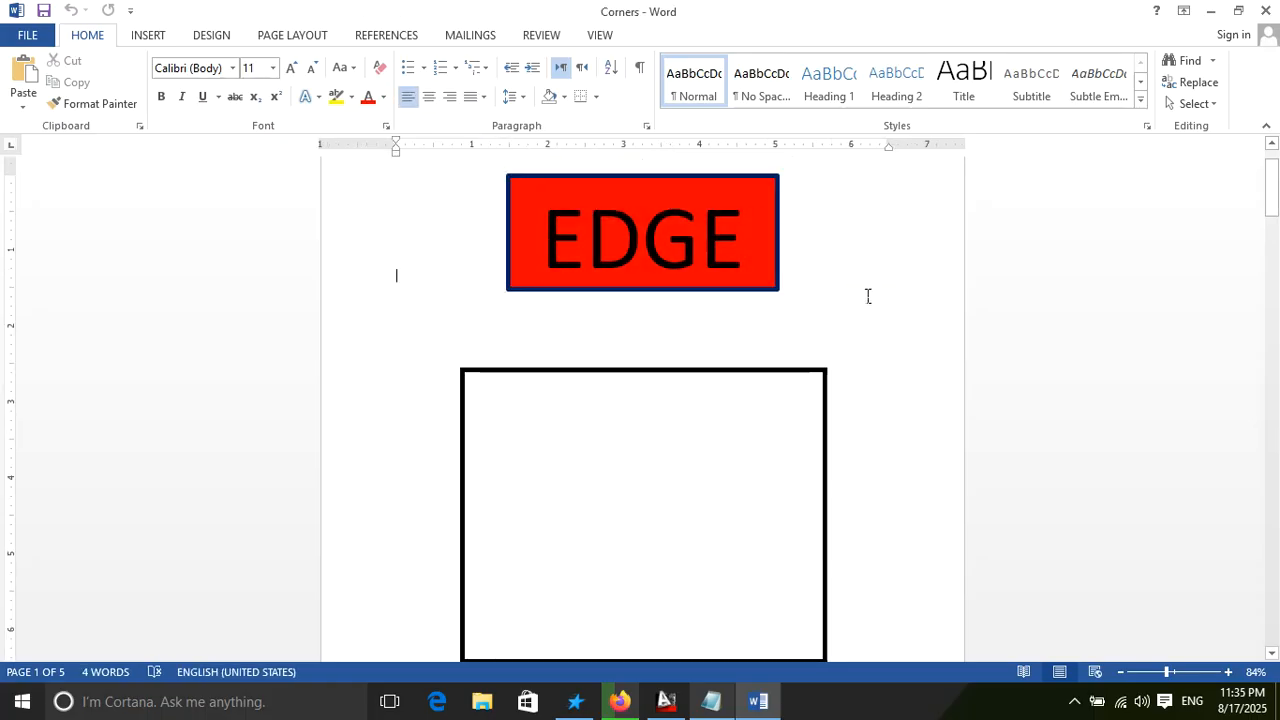
Step: Rotate the large rectangle below the EDGE heading a quarter turn counterclockwise and back to its original orientation
{"action": "left_click_drag", "start_coordinate": [1273, 210], "coordinate": [1273, 222]}
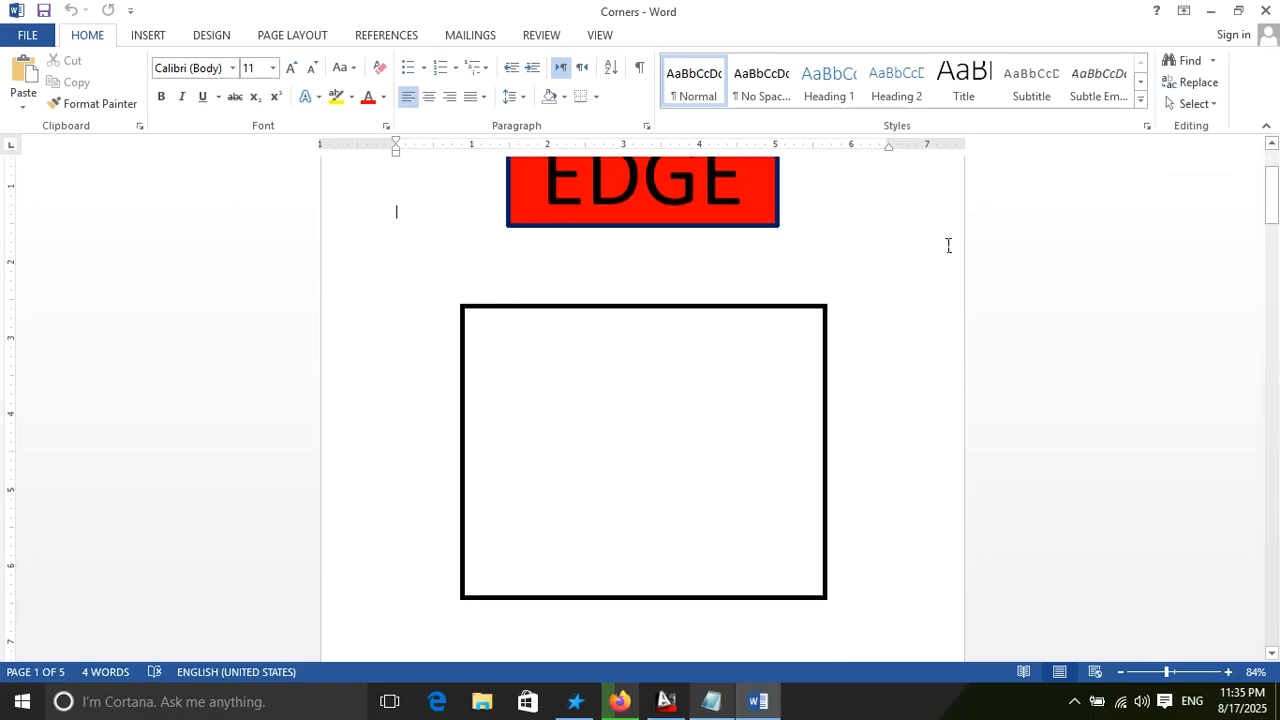
{"action": "left_click", "coordinate": [660, 306]}
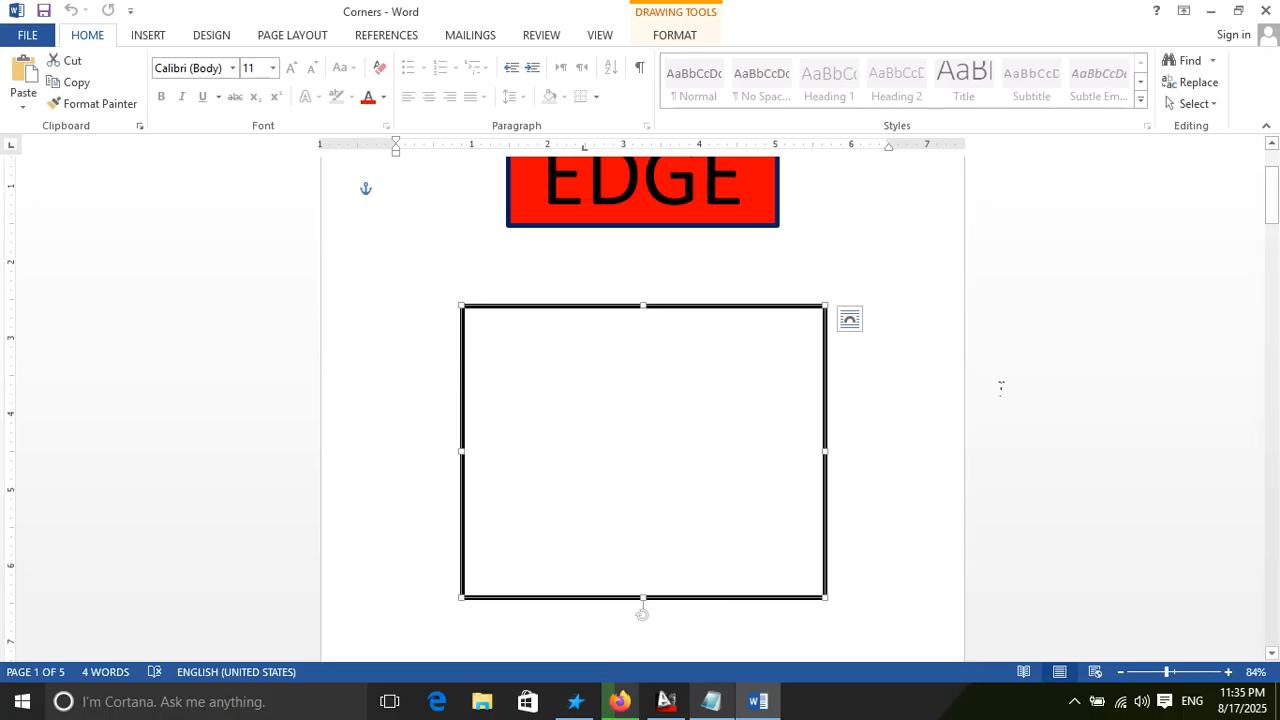
{"action": "left_click_drag", "start_coordinate": [1271, 194], "coordinate": [1271, 191]}
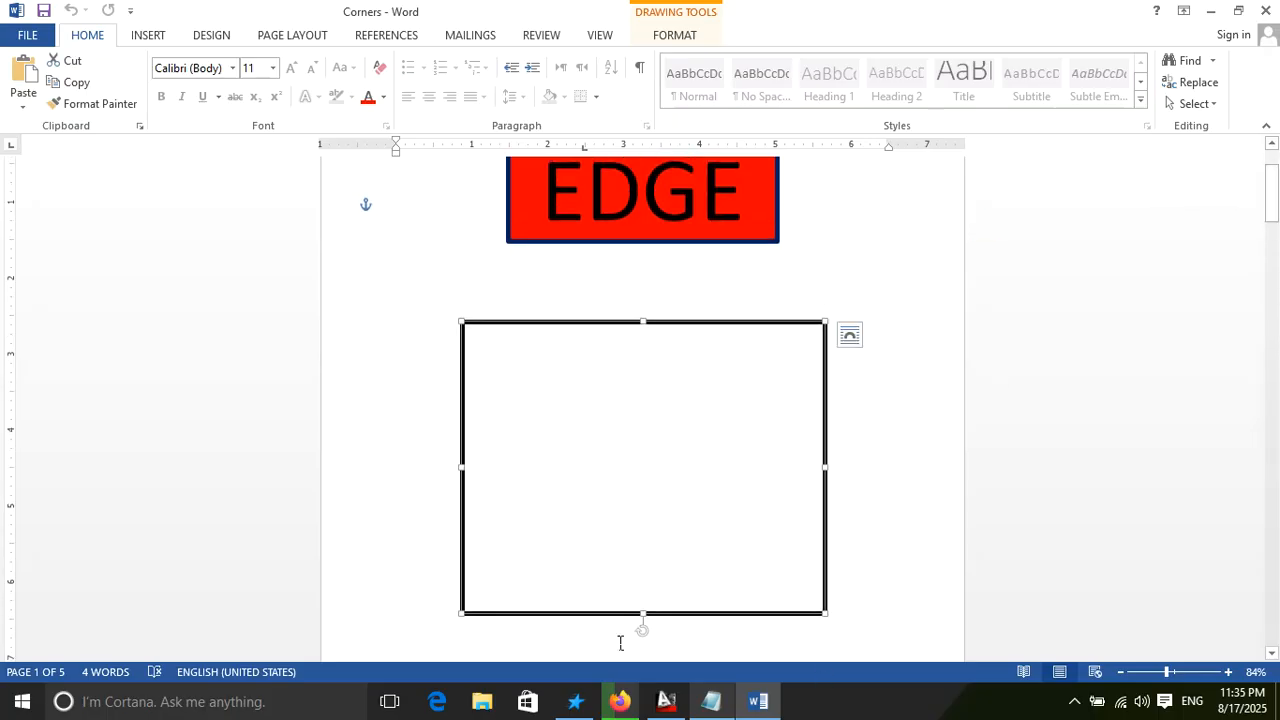
{"action": "left_click_drag", "start_coordinate": [646, 631], "coordinate": [468, 397]}
{"action": "scroll", "coordinate": [478, 391], "scroll_direction": "up", "scroll_amount": 3}
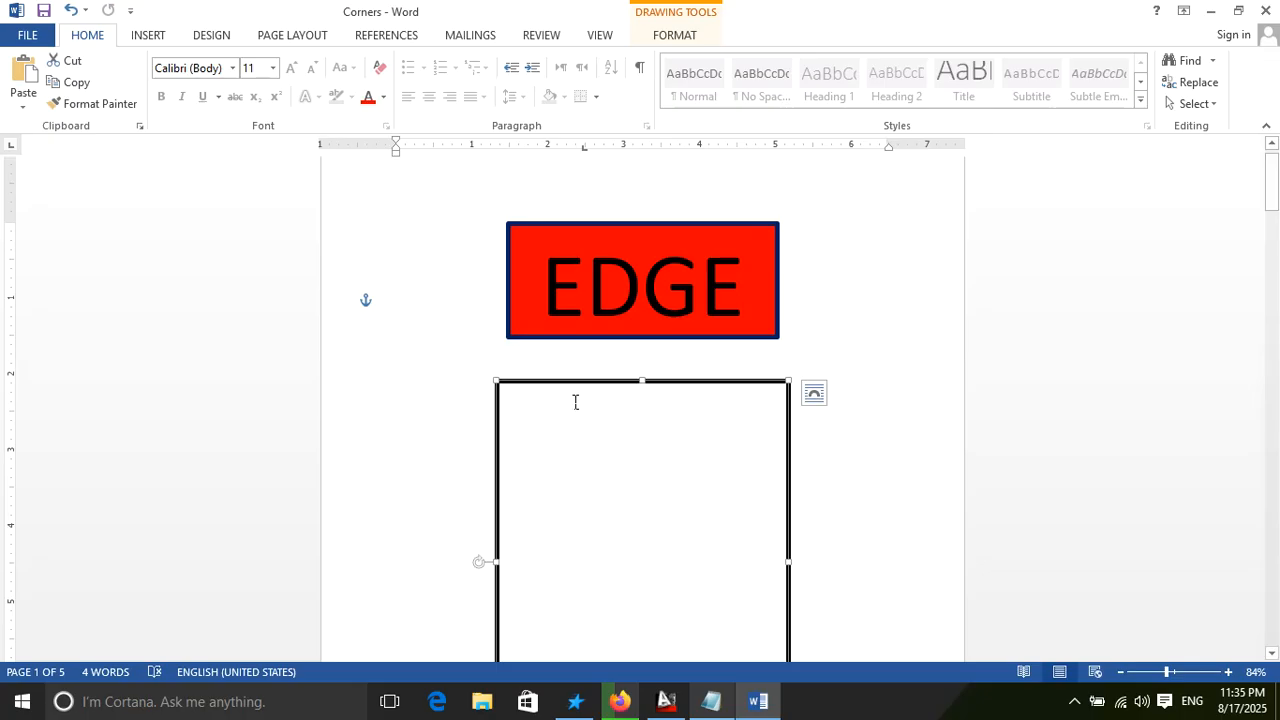
{"action": "left_click_drag", "start_coordinate": [477, 566], "coordinate": [641, 434]}
{"action": "left_click", "coordinate": [930, 320]}
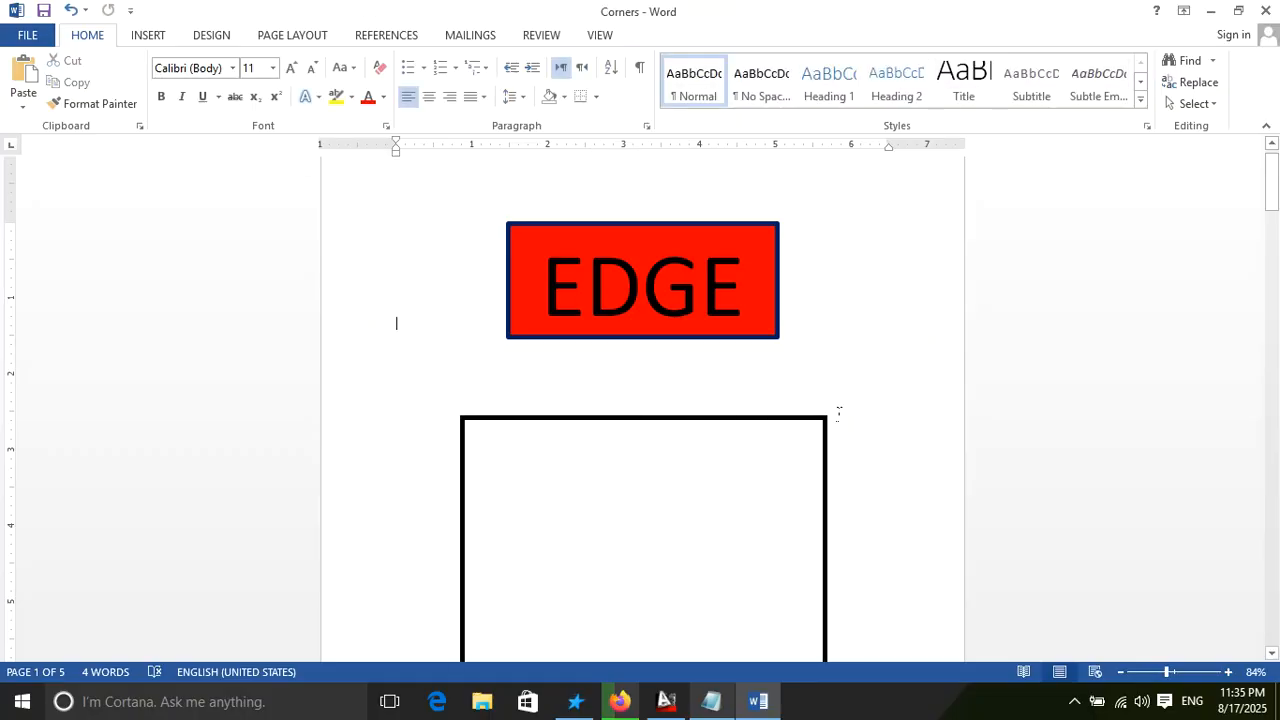
Step: On the BEVEL page, narrow the black-outlined trapezoid from its slanted side to about half its width
{"action": "scroll", "coordinate": [800, 368], "scroll_direction": "down", "scroll_amount": 1}
{"action": "scroll", "coordinate": [862, 383], "scroll_direction": "down", "scroll_amount": 1}
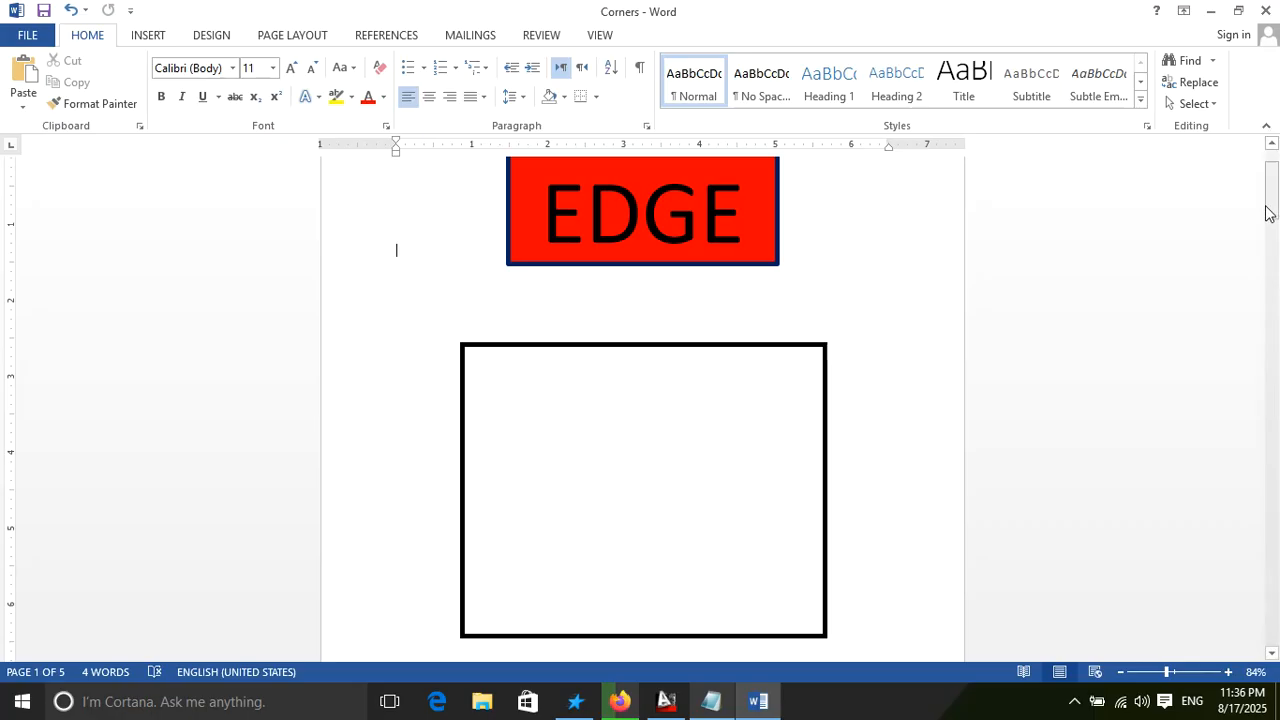
{"action": "left_click_drag", "start_coordinate": [1276, 210], "coordinate": [1277, 316]}
{"action": "left_click", "coordinate": [620, 411]}
{"action": "mouse_move", "coordinate": [620, 411]}
{"action": "left_mouse_down"}
{"action": "mouse_move", "coordinate": [609, 369]}
{"action": "mouse_move", "coordinate": [631, 403]}
{"action": "left_mouse_up"}
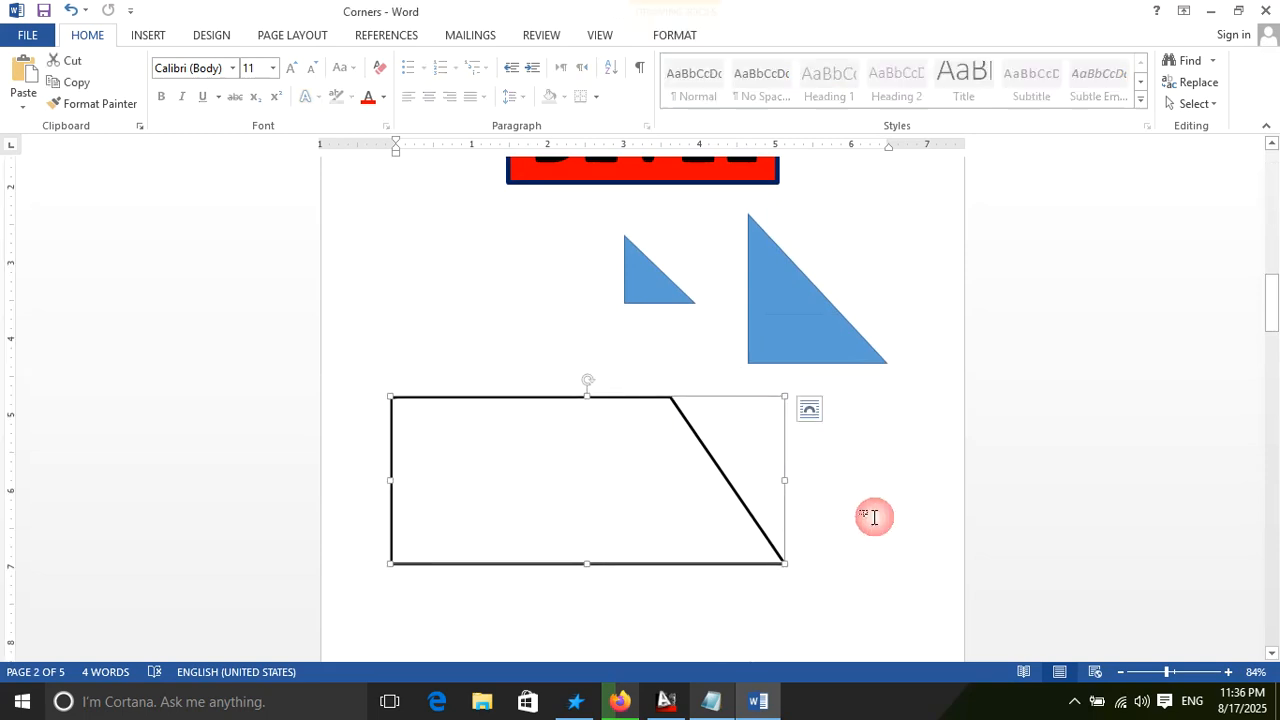
{"action": "left_click_drag", "start_coordinate": [785, 479], "coordinate": [590, 480]}
{"action": "left_click", "coordinate": [699, 457]}
{"action": "scroll", "coordinate": [614, 480], "scroll_direction": "down", "scroll_amount": 2}
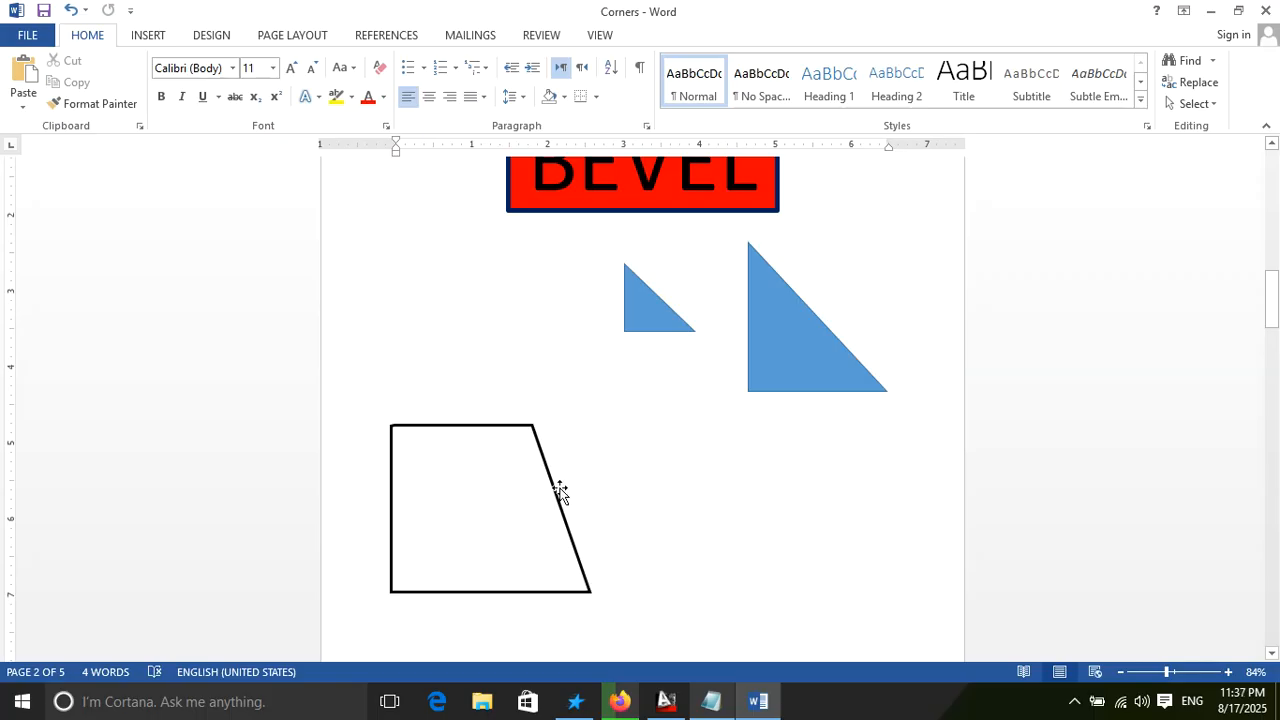
Step: Move the black-outlined trapezoid slightly up and to the right, and reduce its width and height a little
{"action": "left_click_drag", "start_coordinate": [558, 491], "coordinate": [591, 460]}
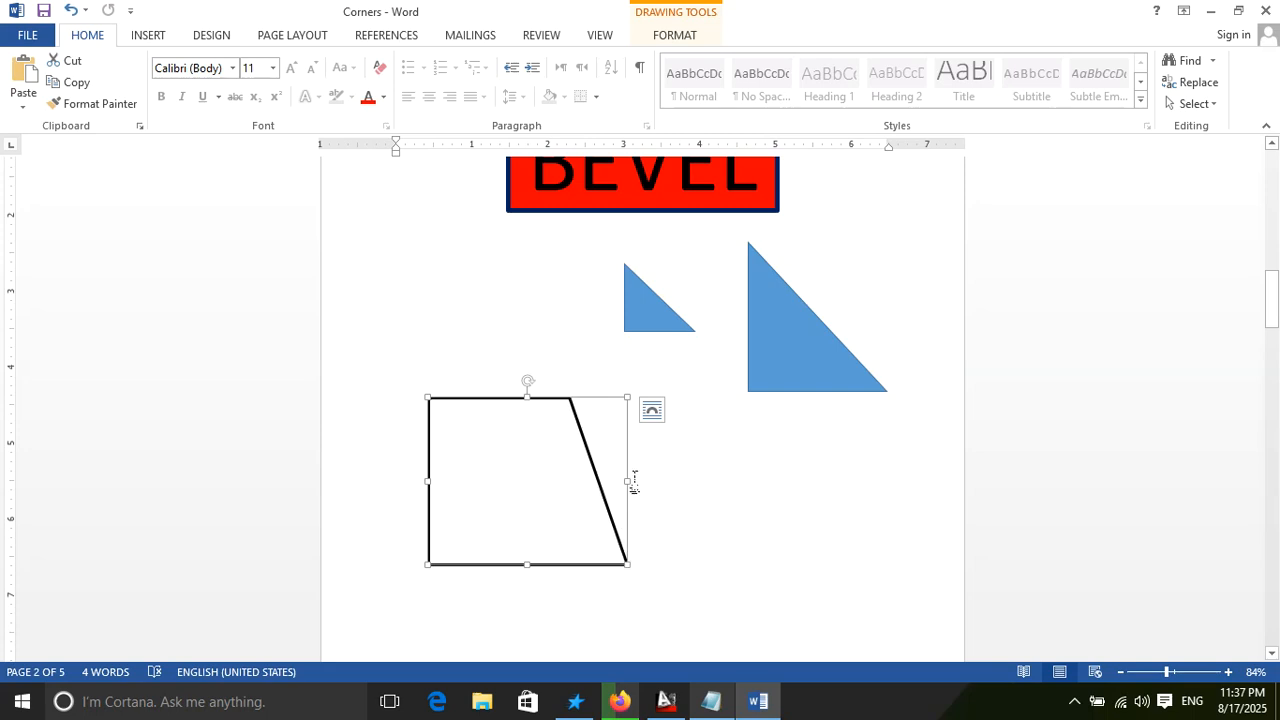
{"action": "left_click_drag", "start_coordinate": [628, 481], "coordinate": [594, 481]}
{"action": "mouse_move", "coordinate": [510, 397]}
{"action": "left_mouse_down"}
{"action": "mouse_move", "coordinate": [516, 245]}
{"action": "mouse_move", "coordinate": [503, 300]}
{"action": "mouse_move", "coordinate": [510, 416]}
{"action": "left_mouse_up"}
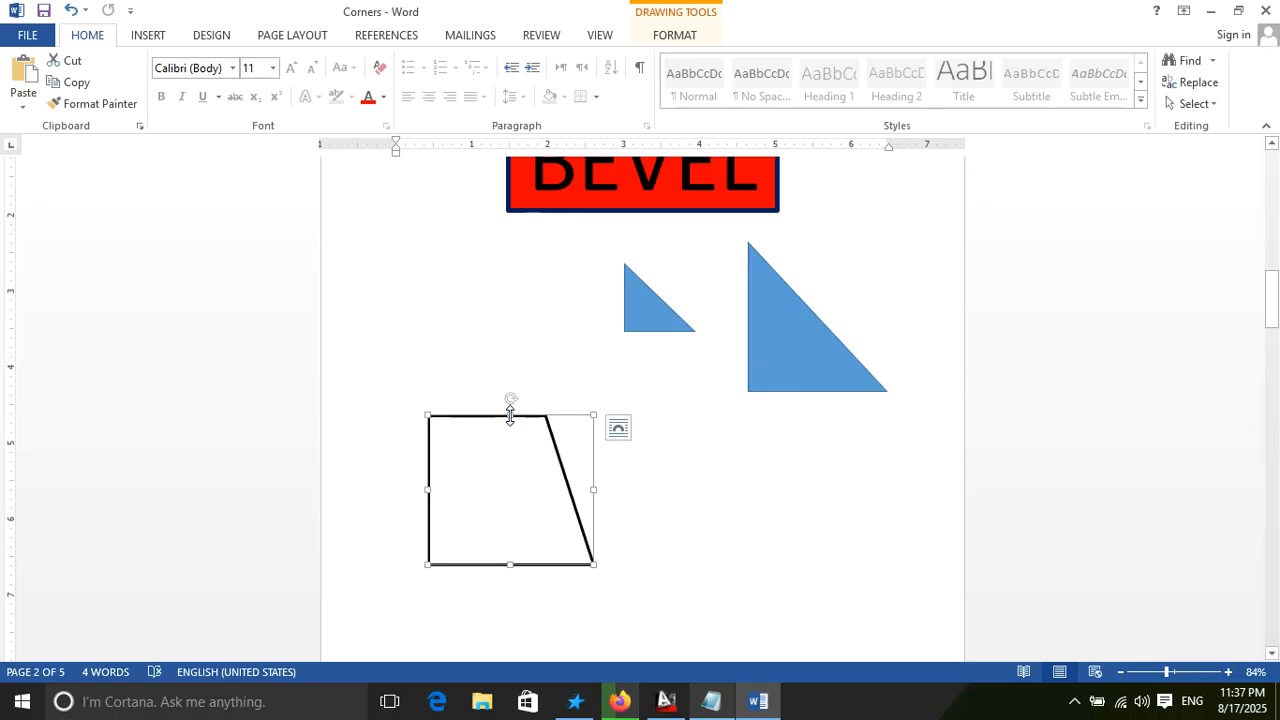
Step: Reshape the larger blue triangle below the BEVEL heading so its apex sits above the middle of its base
{"action": "mouse_move", "coordinate": [1271, 290]}
{"action": "left_mouse_down"}
{"action": "mouse_move", "coordinate": [1271, 306]}
{"action": "mouse_move", "coordinate": [1262, 272]}
{"action": "mouse_move", "coordinate": [1266, 310]}
{"action": "left_mouse_up"}
{"action": "left_click", "coordinate": [801, 376]}
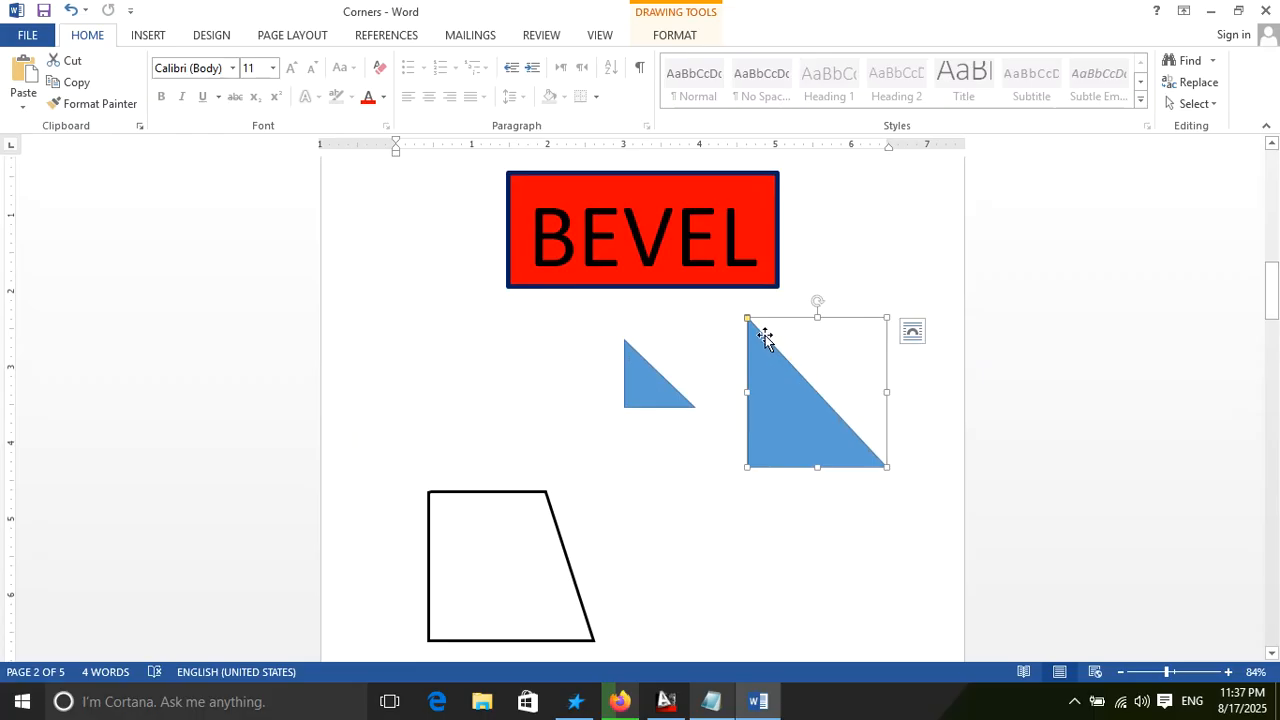
{"action": "left_click_drag", "start_coordinate": [749, 318], "coordinate": [815, 351]}
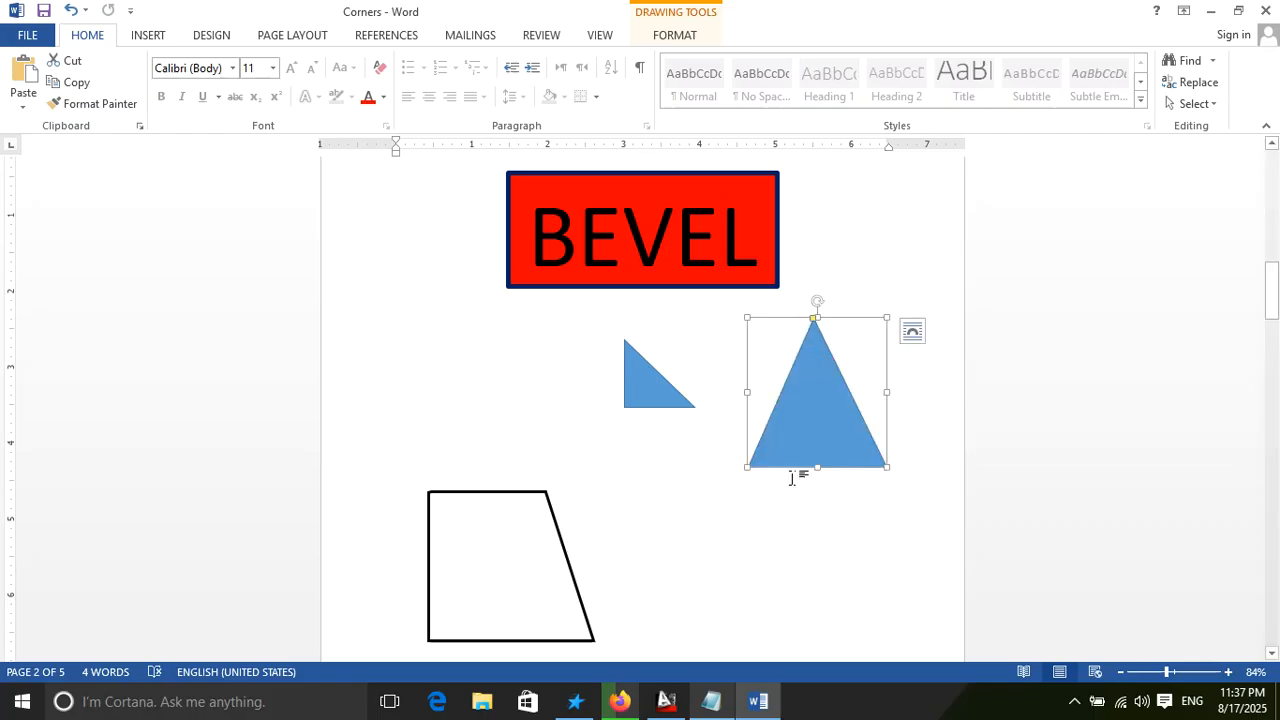
Step: Stretch the small blue right triangle below the BEVEL heading so it is about twice as tall and slightly wider
{"action": "left_click", "coordinate": [646, 363]}
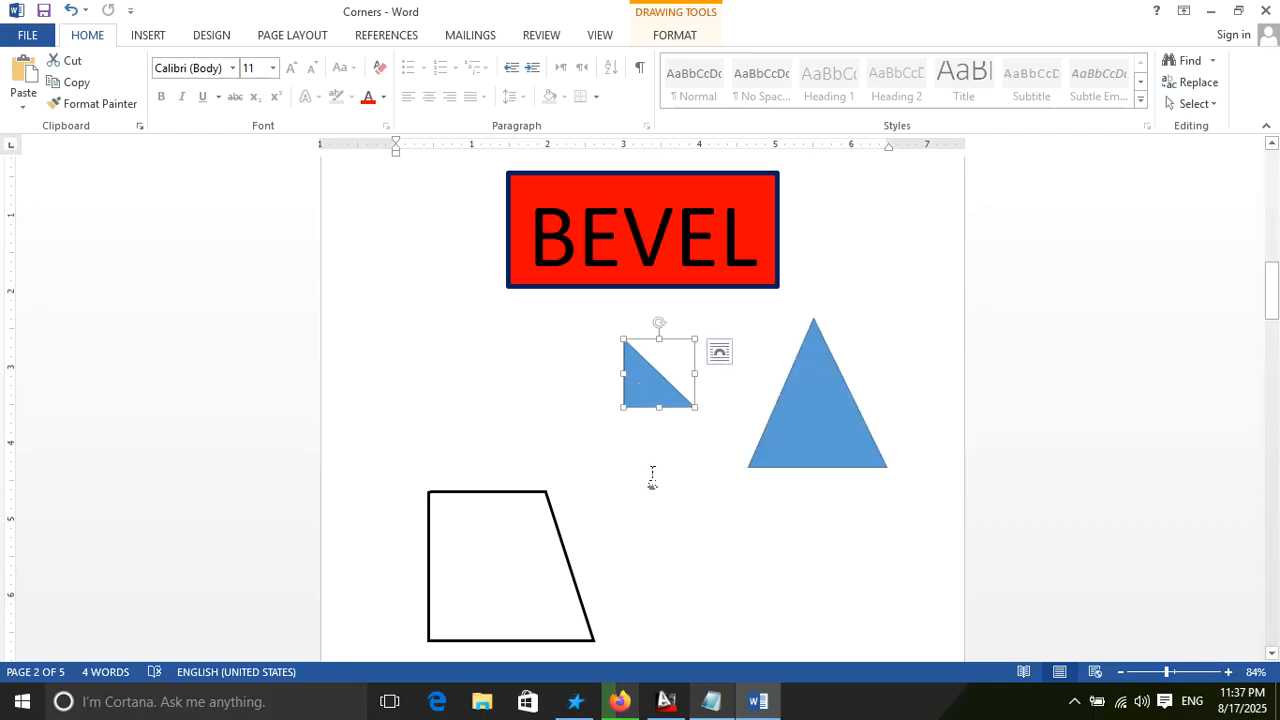
{"action": "left_click_drag", "start_coordinate": [696, 407], "coordinate": [707, 490]}
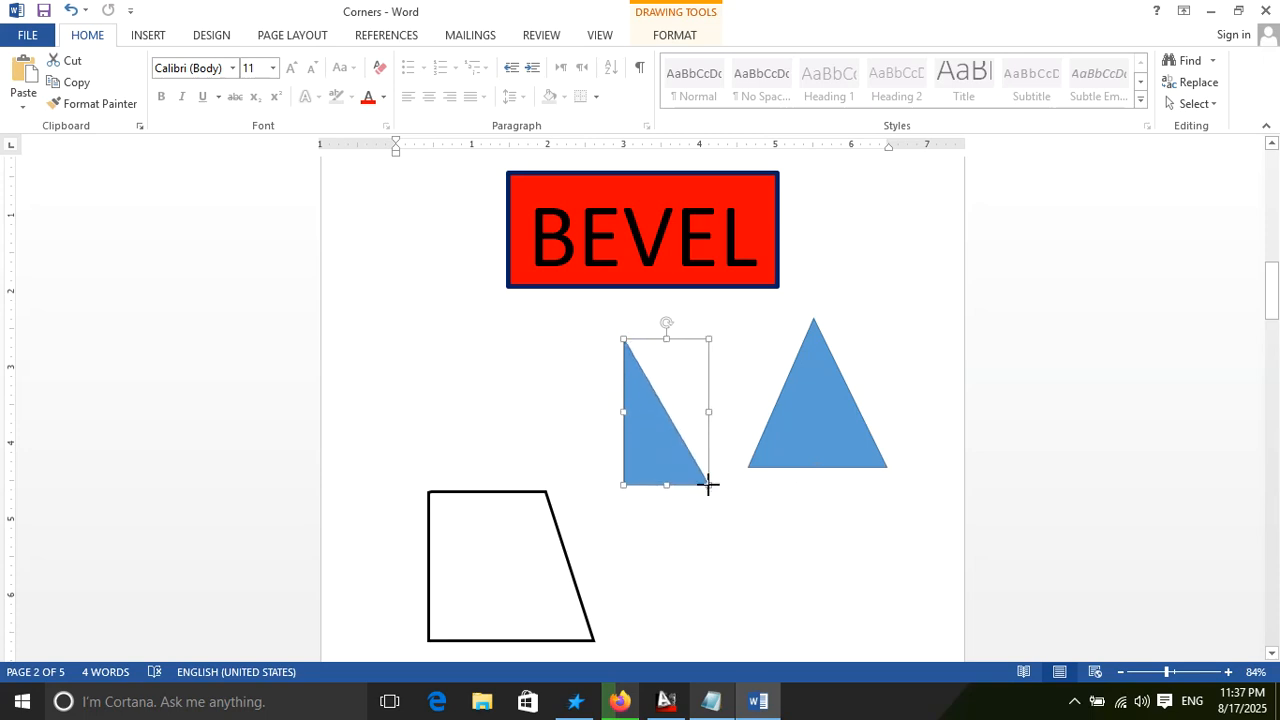
{"action": "left_click", "coordinate": [759, 543]}
Step: Move the black-outlined trapezoid on the BEVEL page up and slightly to the left
{"action": "scroll", "coordinate": [761, 378], "scroll_direction": "down", "scroll_amount": 1}
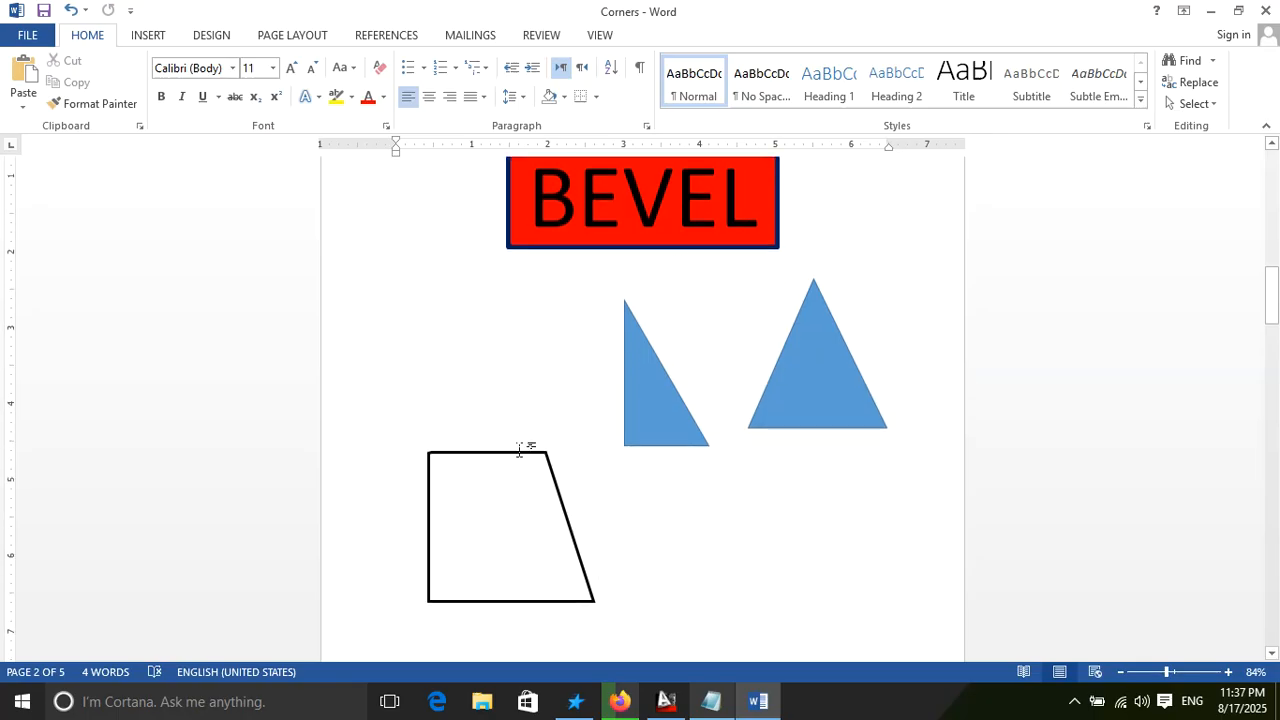
{"action": "left_click_drag", "start_coordinate": [511, 453], "coordinate": [504, 410]}
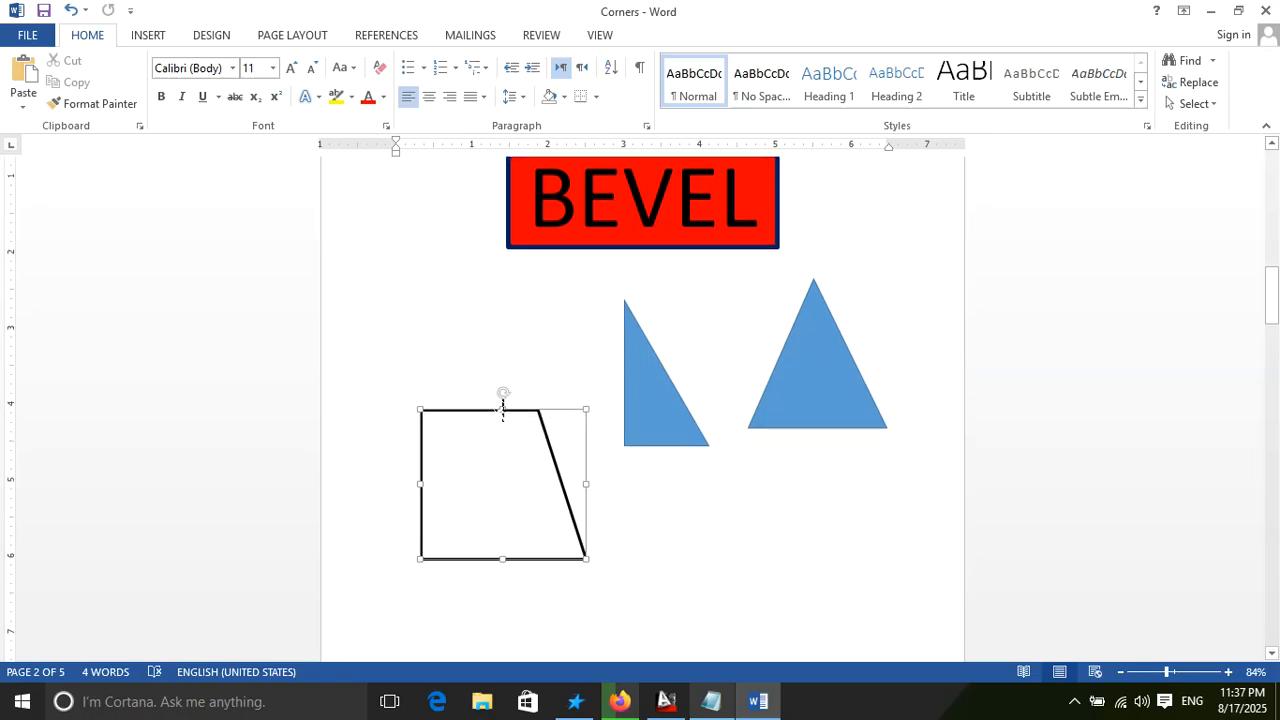
{"action": "left_click", "coordinate": [777, 389]}
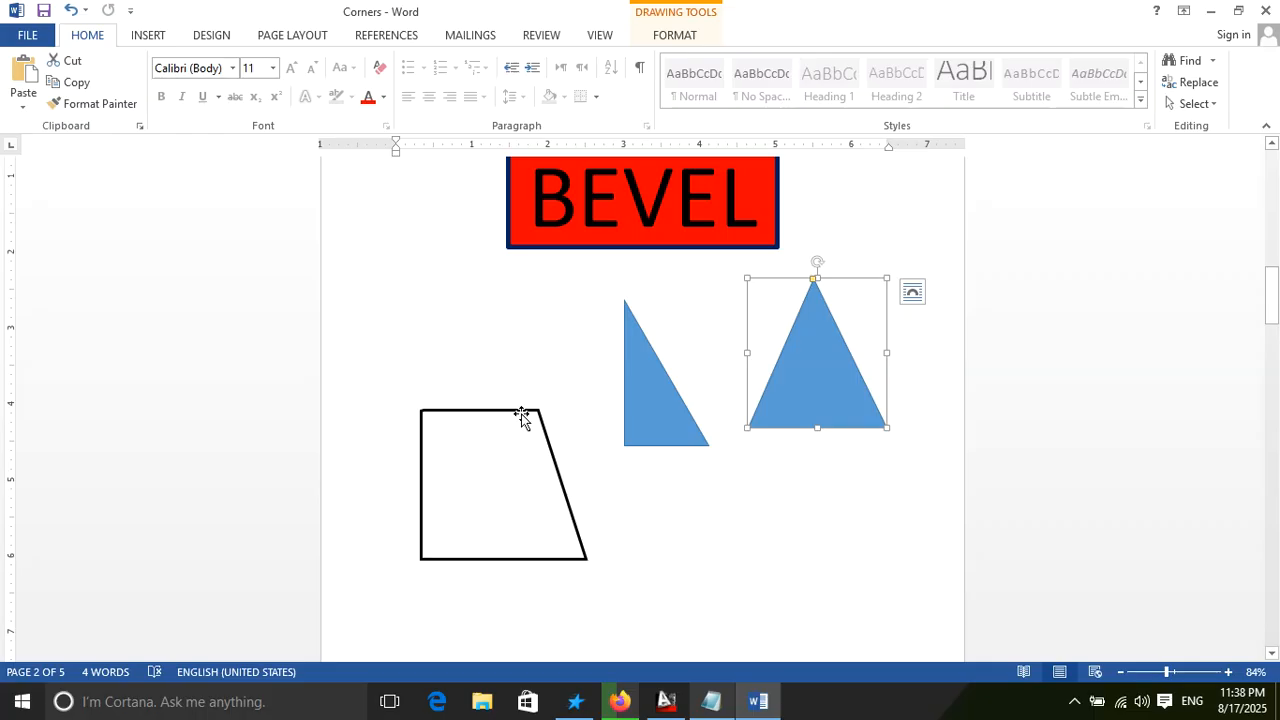
Step: Examine the cut-corner shape on the CHAMFER page and compare it with the trapezoid and triangles on the BEVEL page
{"action": "scroll", "coordinate": [703, 318], "scroll_direction": "down", "scroll_amount": 5}
{"action": "scroll", "coordinate": [693, 328], "scroll_direction": "down", "scroll_amount": 9}
{"action": "scroll", "coordinate": [694, 332], "scroll_direction": "down", "scroll_amount": 2}
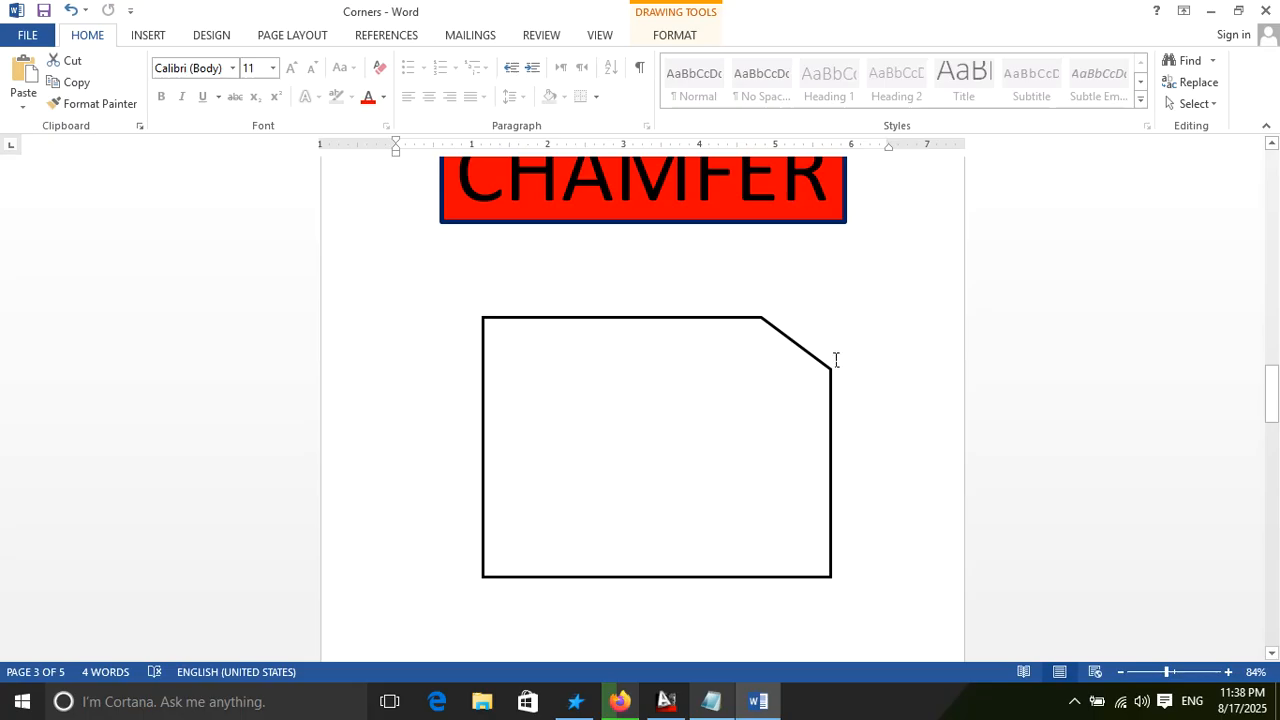
{"action": "scroll", "coordinate": [723, 320], "scroll_direction": "up", "scroll_amount": 1}
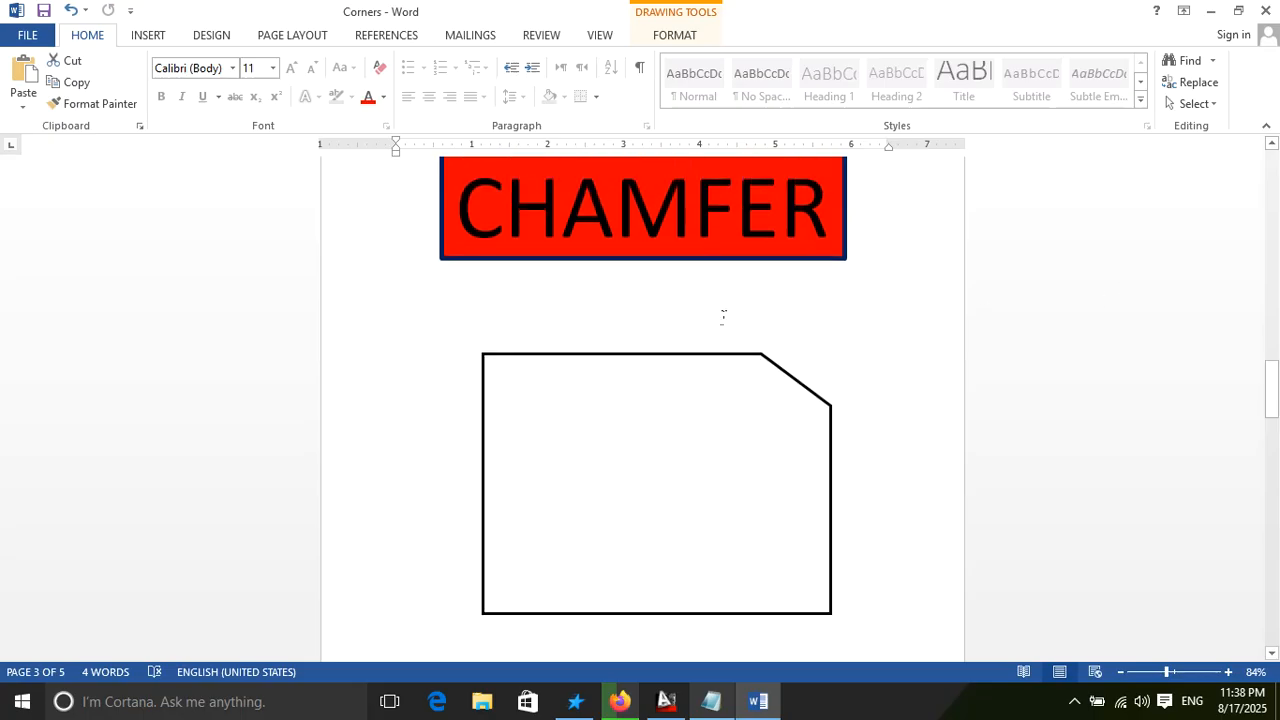
{"action": "scroll", "coordinate": [730, 330], "scroll_direction": "up", "scroll_amount": 1}
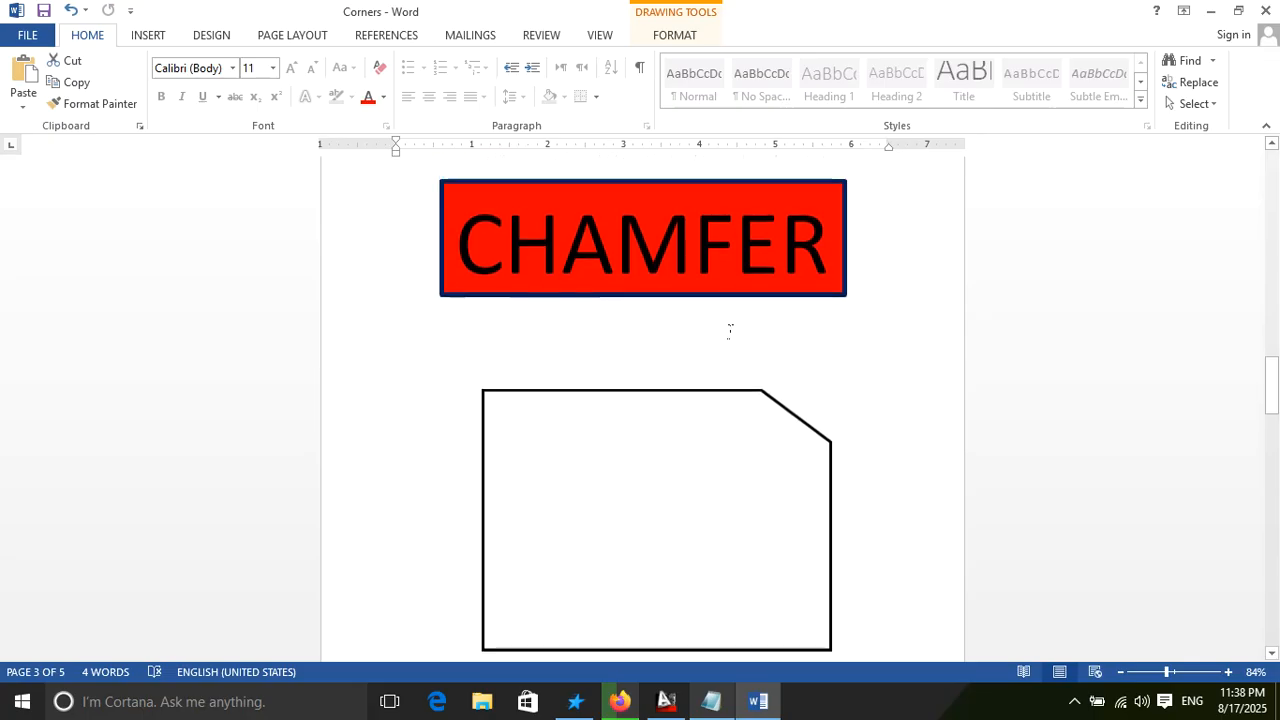
{"action": "scroll", "coordinate": [730, 330], "scroll_direction": "down", "scroll_amount": 1}
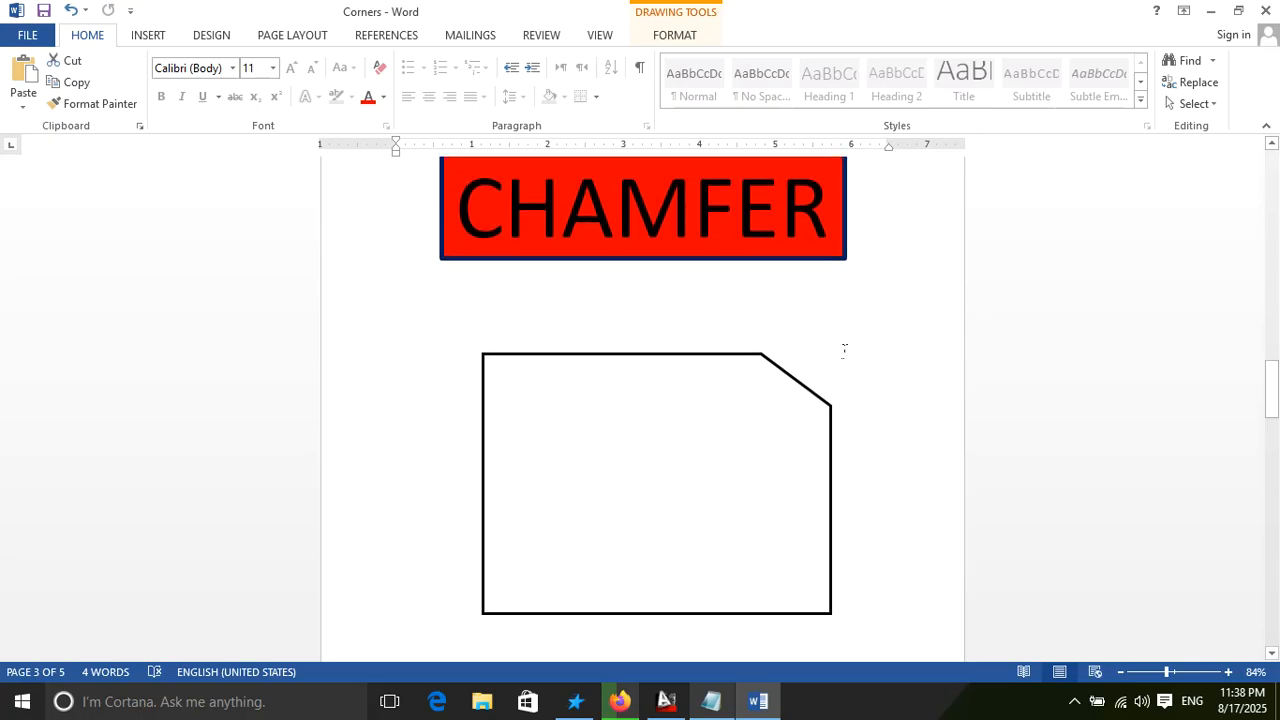
{"action": "scroll", "coordinate": [770, 360], "scroll_direction": "up", "scroll_amount": 3}
{"action": "scroll", "coordinate": [770, 358], "scroll_direction": "up", "scroll_amount": 7}
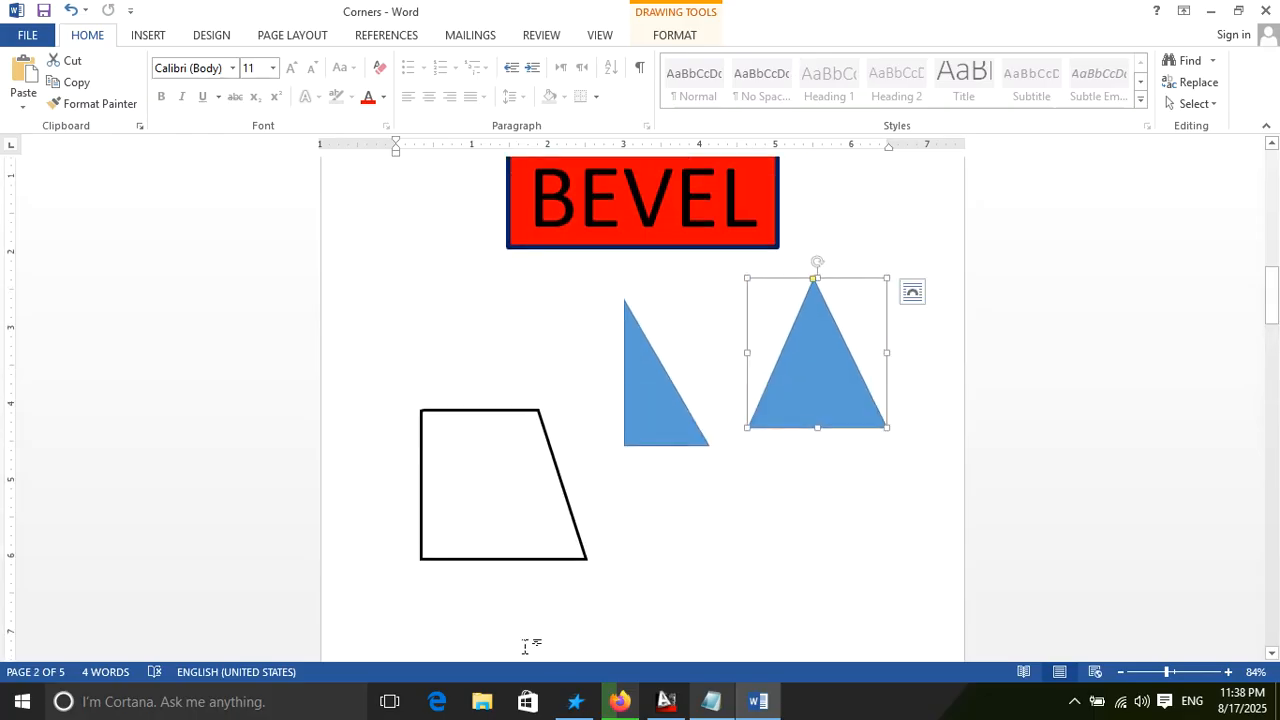
{"action": "scroll", "coordinate": [611, 457], "scroll_direction": "down", "scroll_amount": 8}
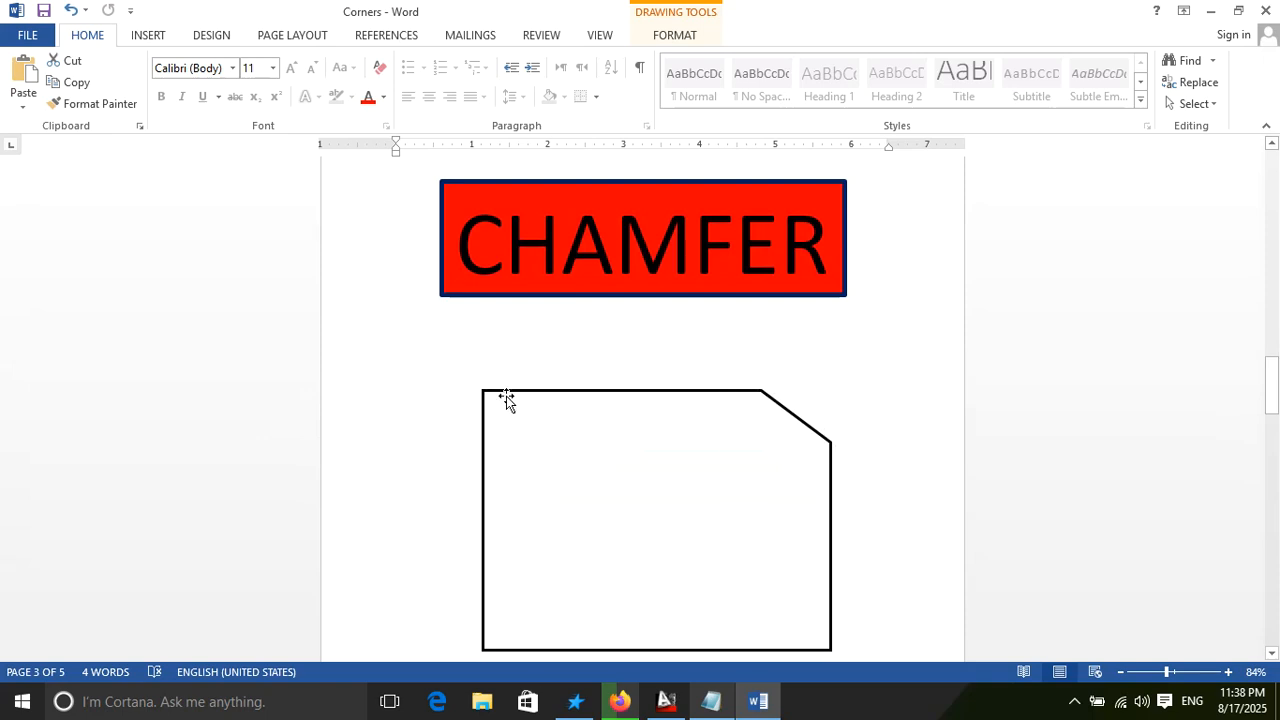
{"action": "scroll", "coordinate": [762, 408], "scroll_direction": "down", "scroll_amount": 1}
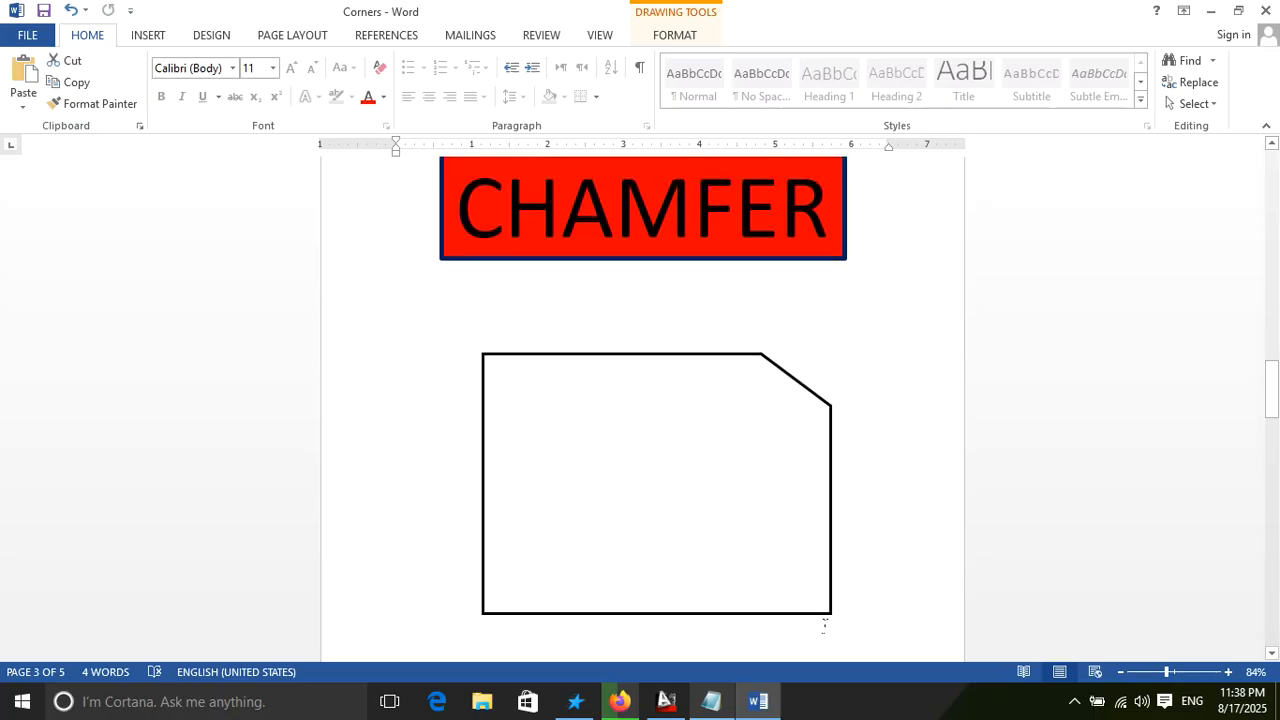
{"action": "left_click", "coordinate": [708, 355]}
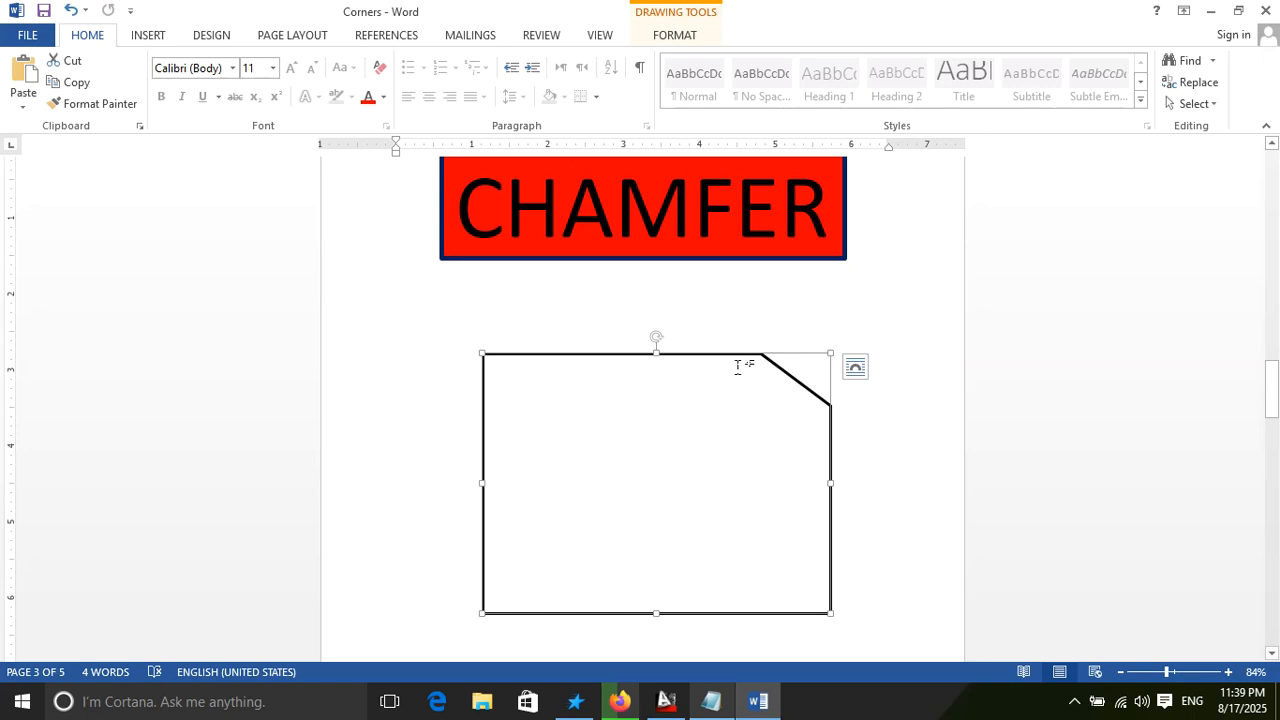
{"action": "scroll", "coordinate": [763, 465], "scroll_direction": "up", "scroll_amount": 10}
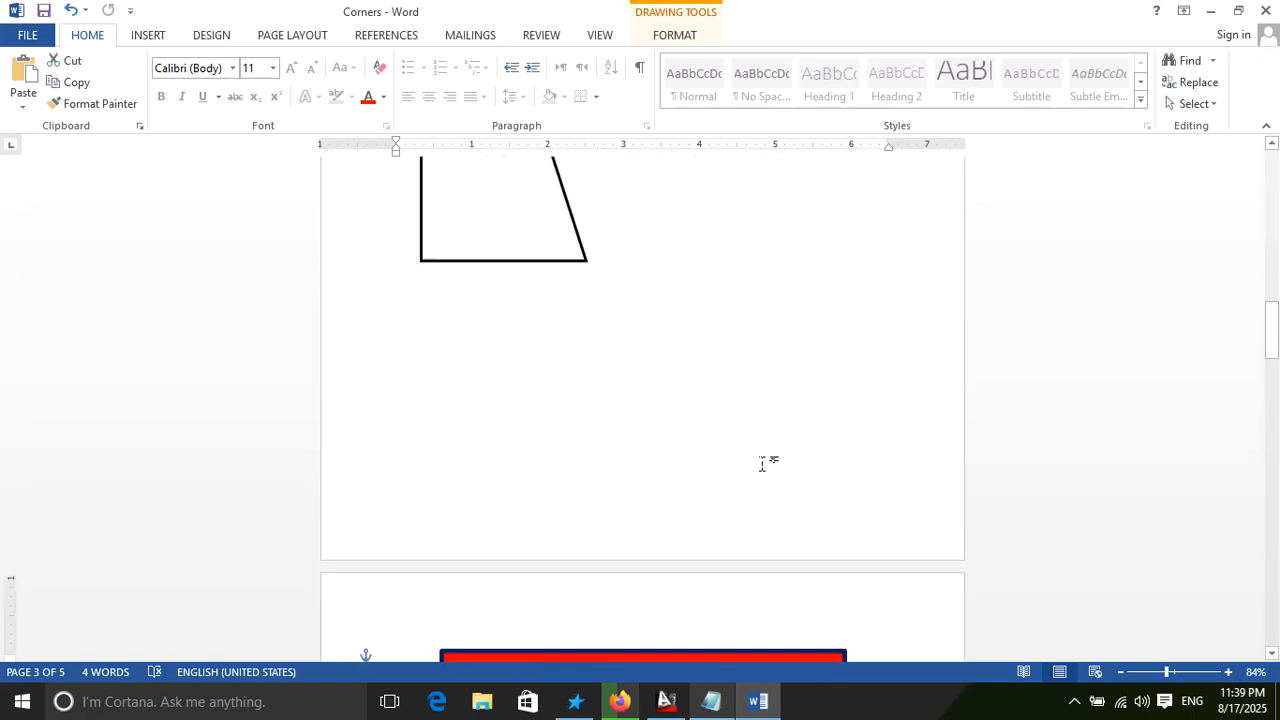
{"action": "scroll", "coordinate": [789, 410], "scroll_direction": "down", "scroll_amount": 10}
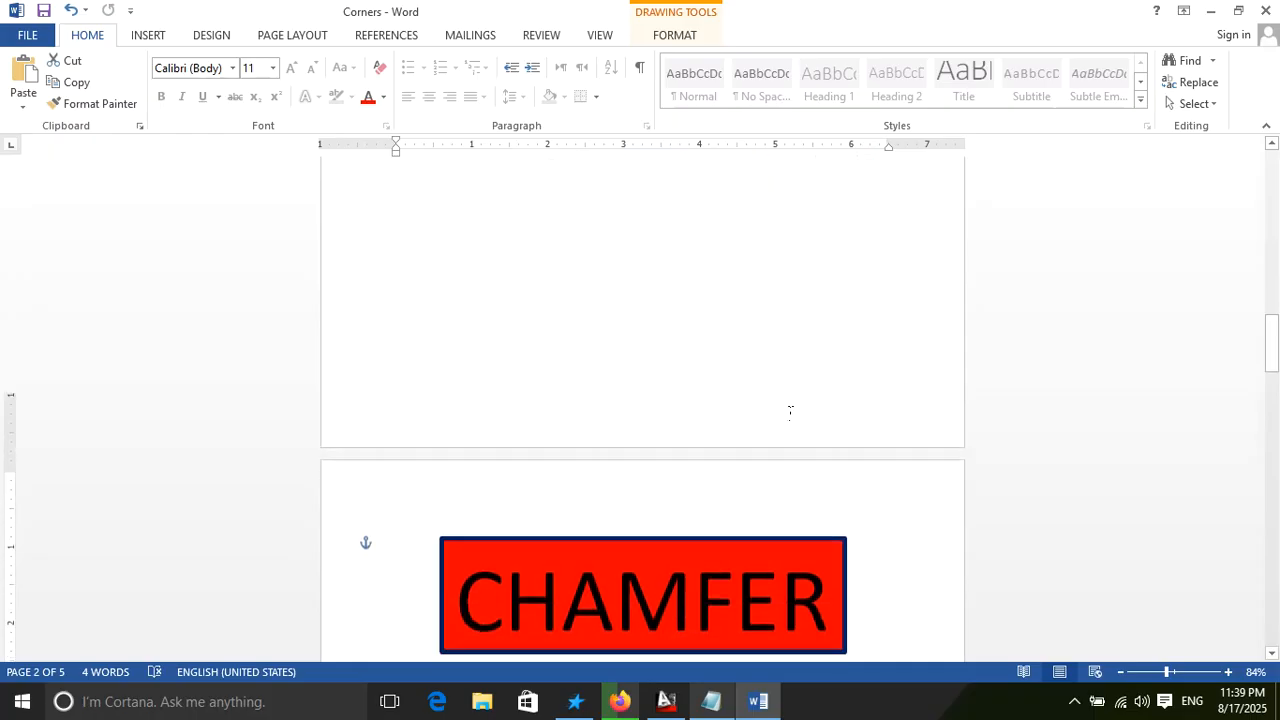
{"action": "scroll", "coordinate": [789, 410], "scroll_direction": "down", "scroll_amount": 5}
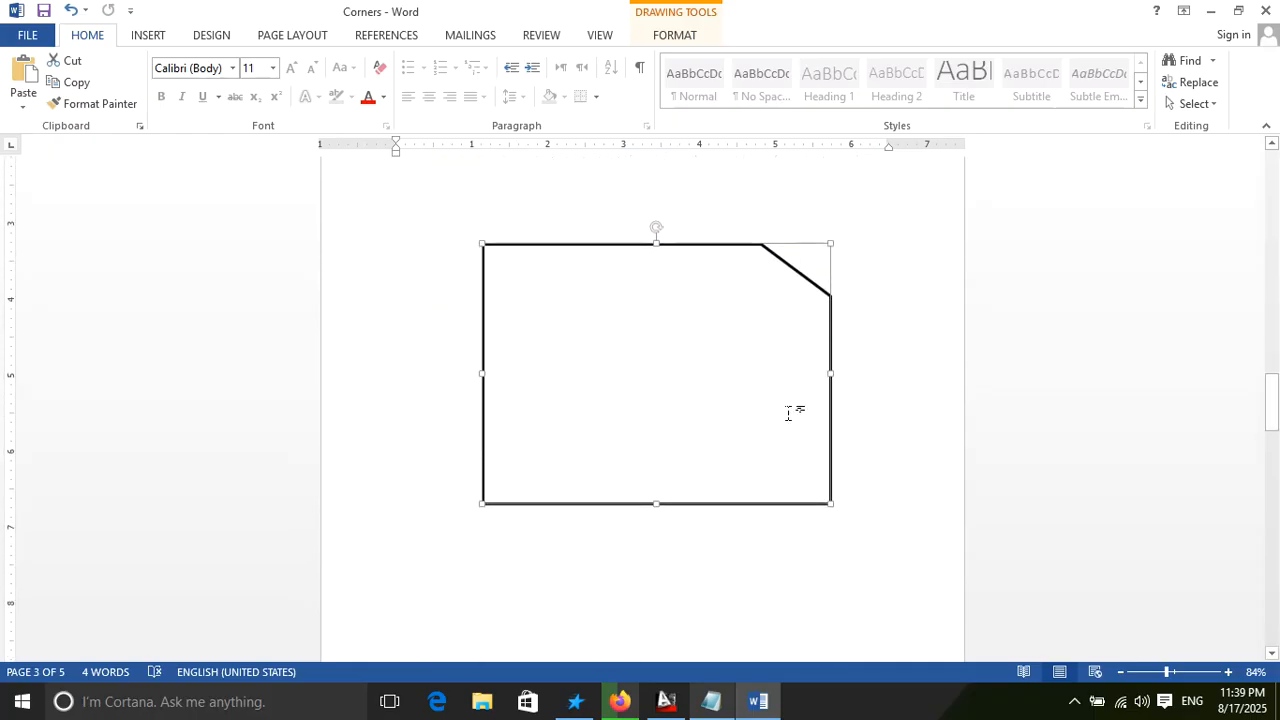
Step: Examine the rounded-corner shape on the FILLET page, and return through the CHAMFER page to the EDGE page
{"action": "scroll", "coordinate": [848, 352], "scroll_direction": "down", "scroll_amount": 12}
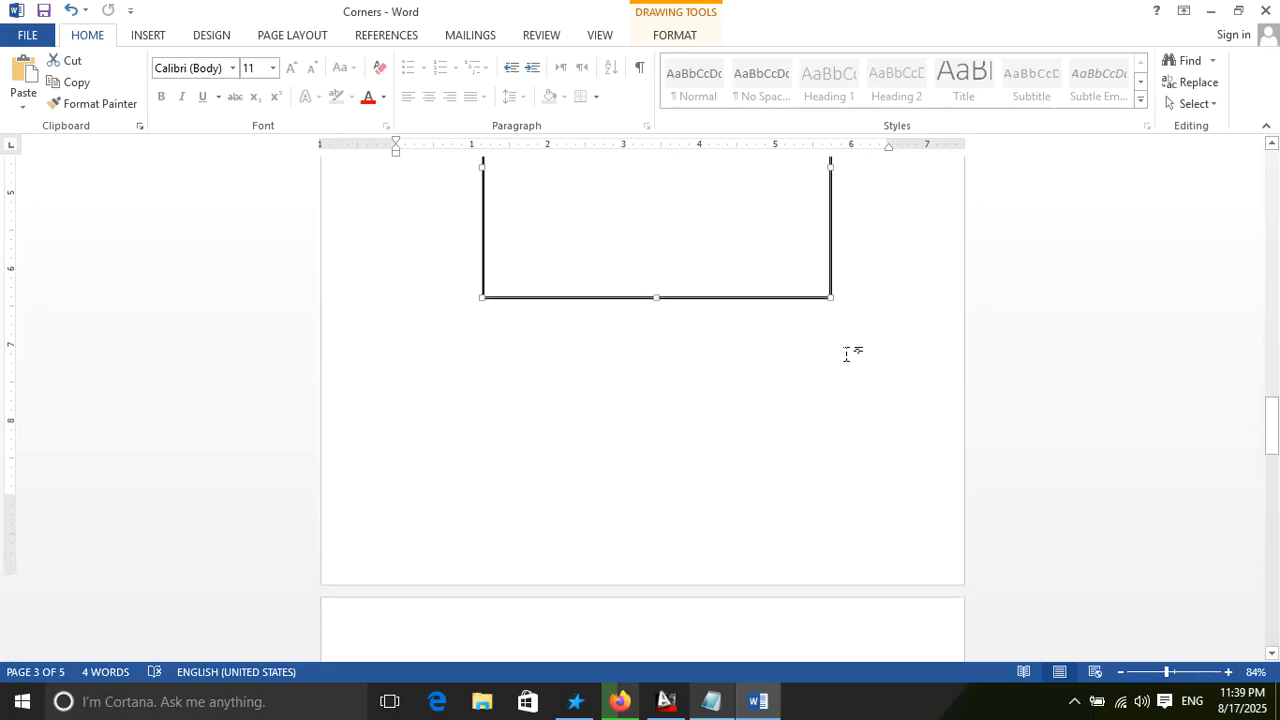
{"action": "scroll", "coordinate": [848, 352], "scroll_direction": "down", "scroll_amount": 2}
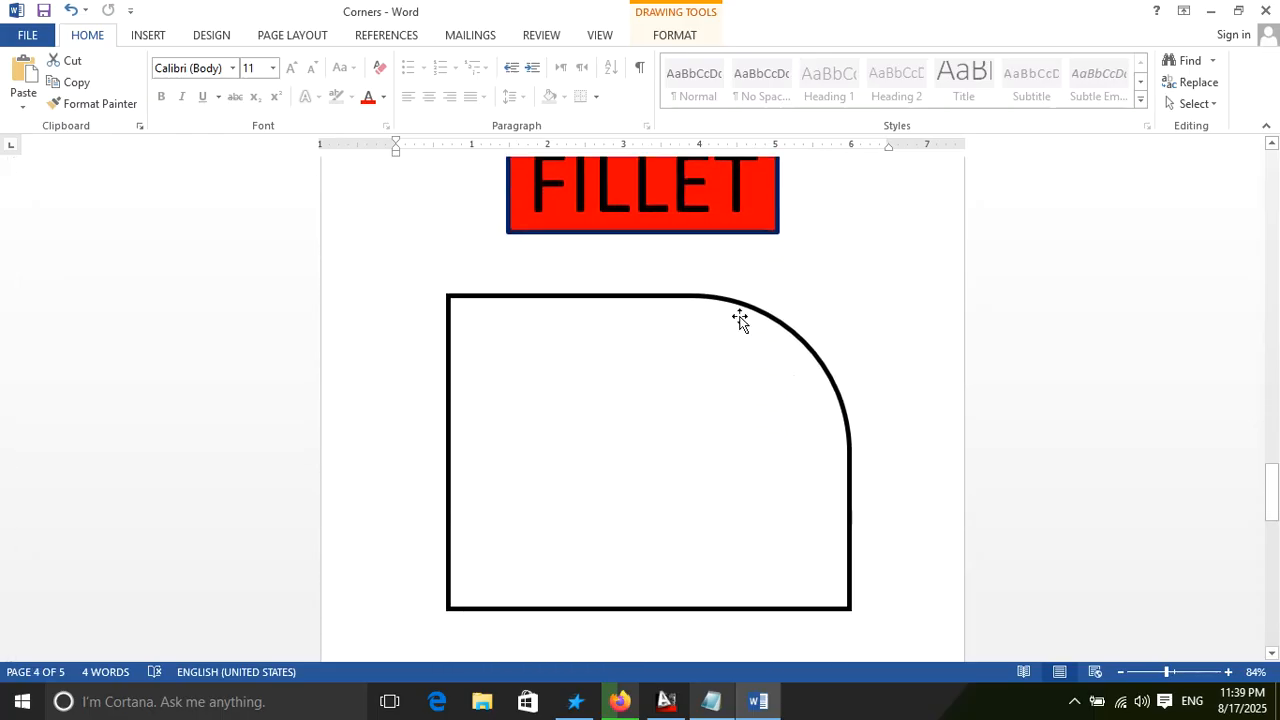
{"action": "scroll", "coordinate": [748, 340], "scroll_direction": "up", "scroll_amount": 2}
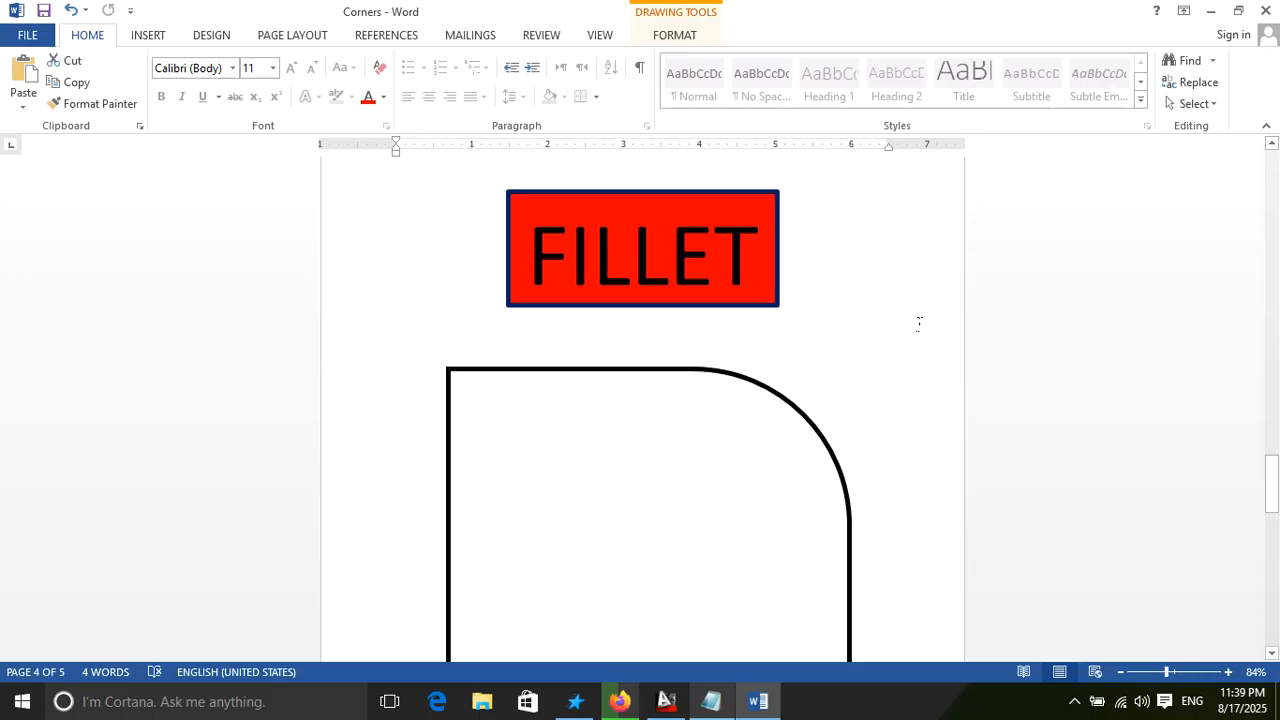
{"action": "scroll", "coordinate": [919, 322], "scroll_direction": "down", "scroll_amount": 1}
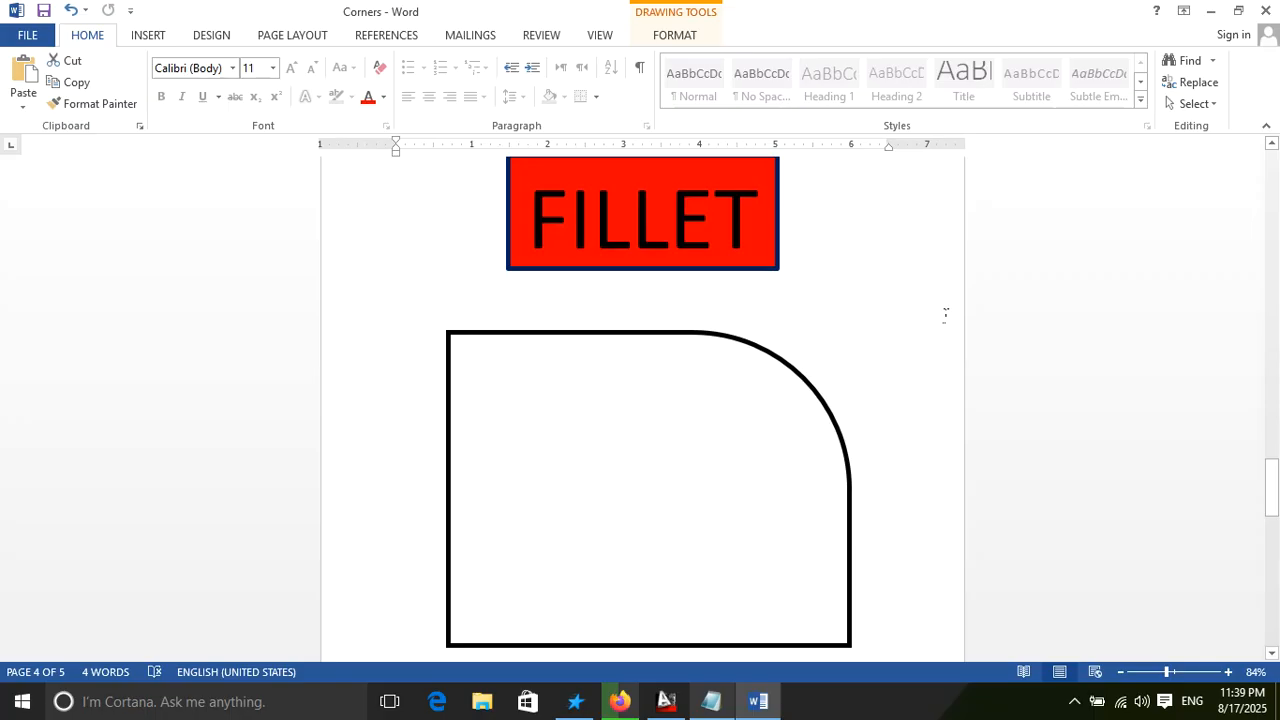
{"action": "scroll", "coordinate": [915, 290], "scroll_direction": "up", "scroll_amount": 8}
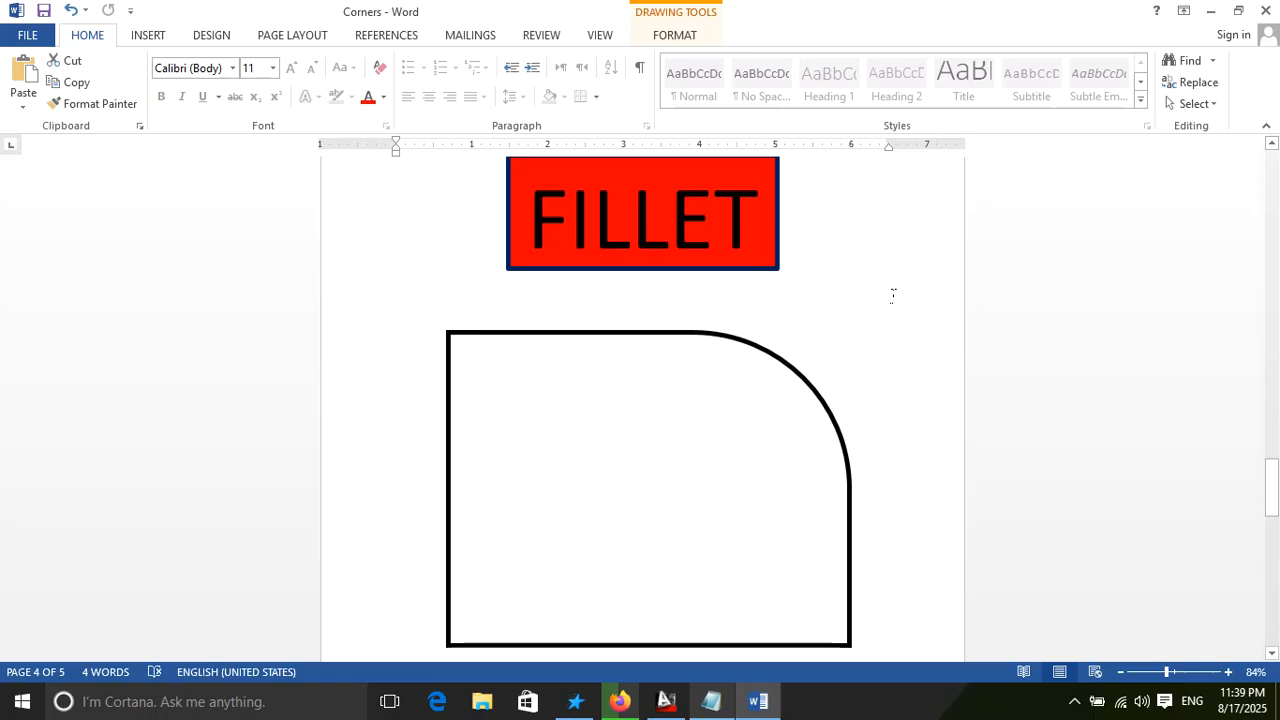
{"action": "scroll", "coordinate": [890, 296], "scroll_direction": "up", "scroll_amount": 12}
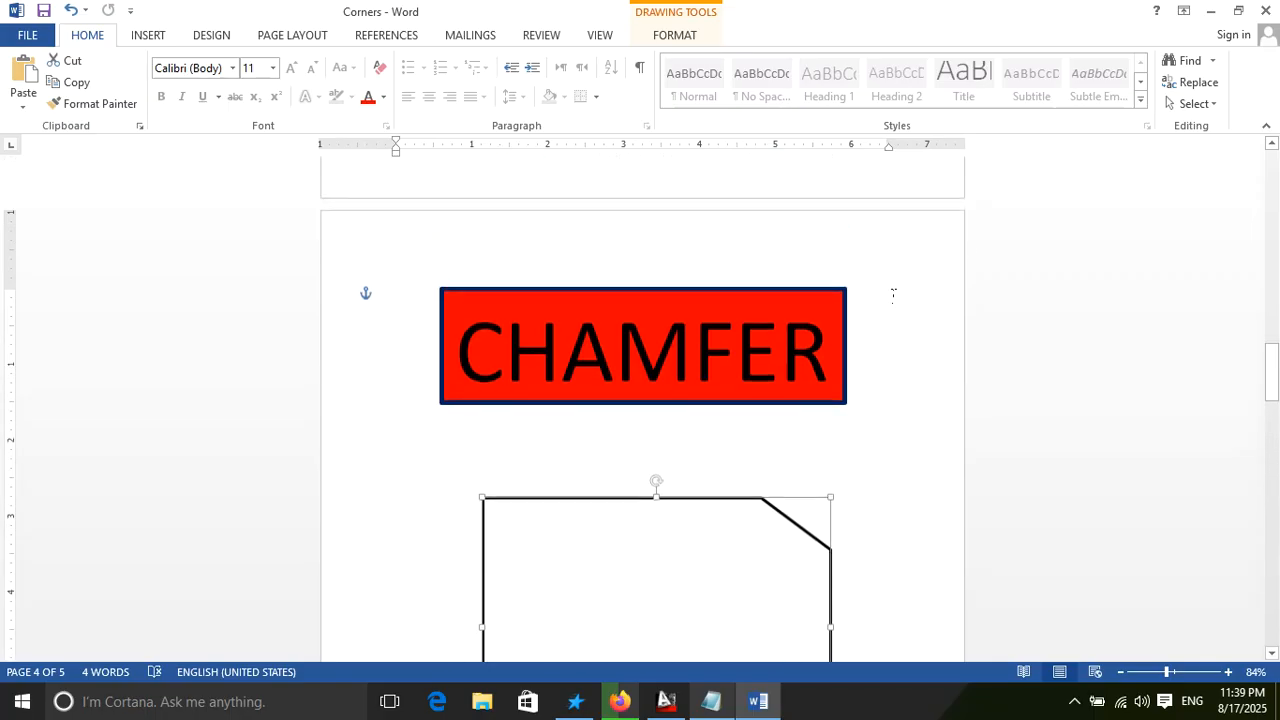
{"action": "scroll", "coordinate": [893, 298], "scroll_direction": "up", "scroll_amount": 15}
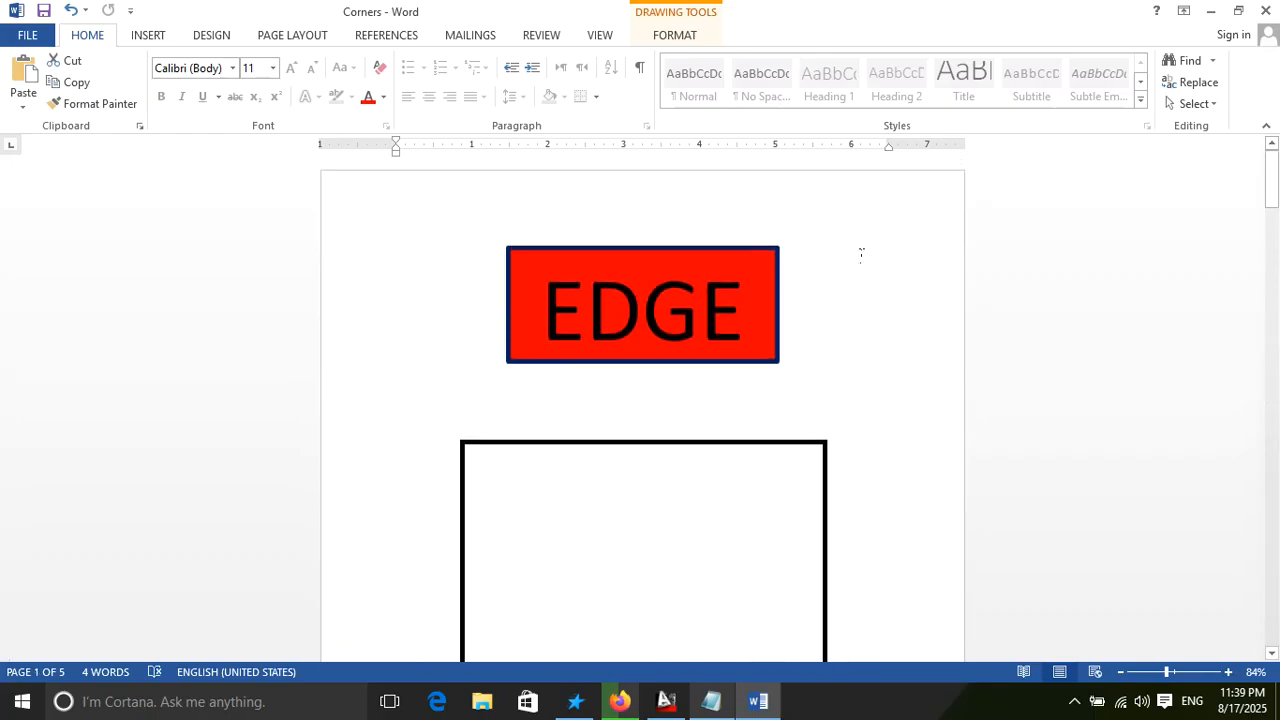
Step: Close the Corners document with its changes saved, and open the CHAMFER document from the desktop
{"action": "left_click", "coordinate": [1265, 10]}
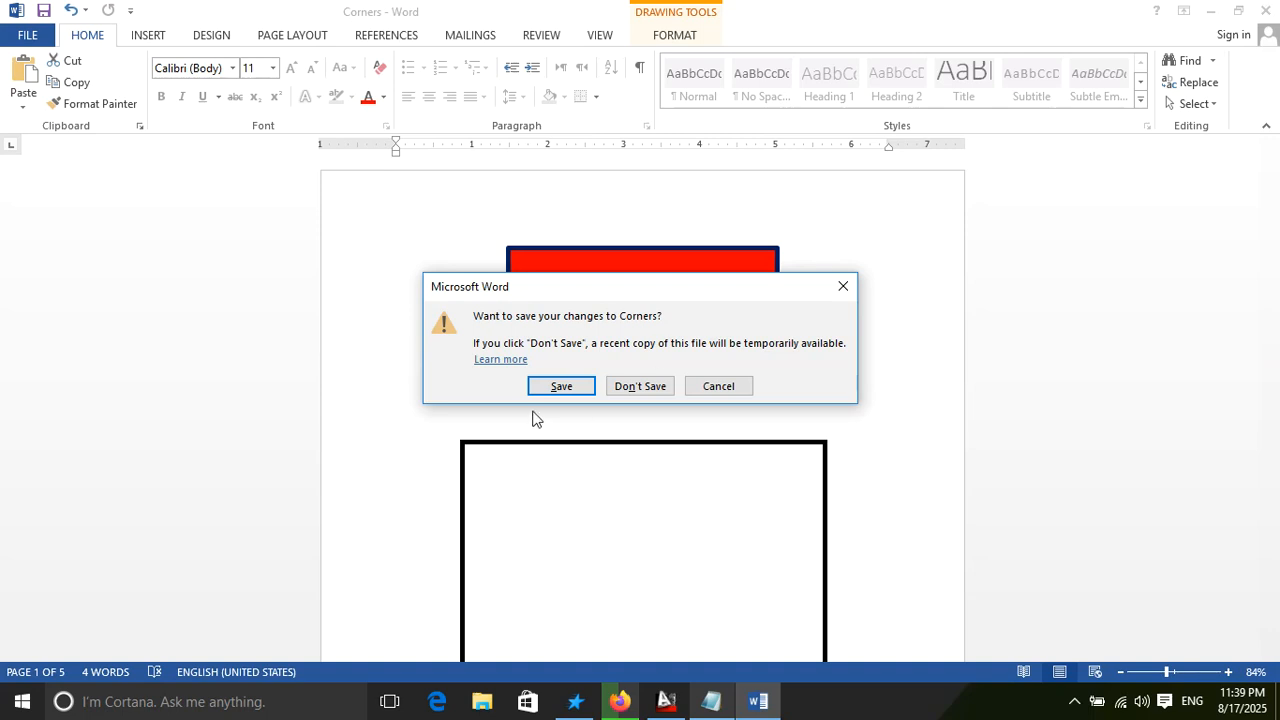
{"action": "left_click", "coordinate": [560, 385]}
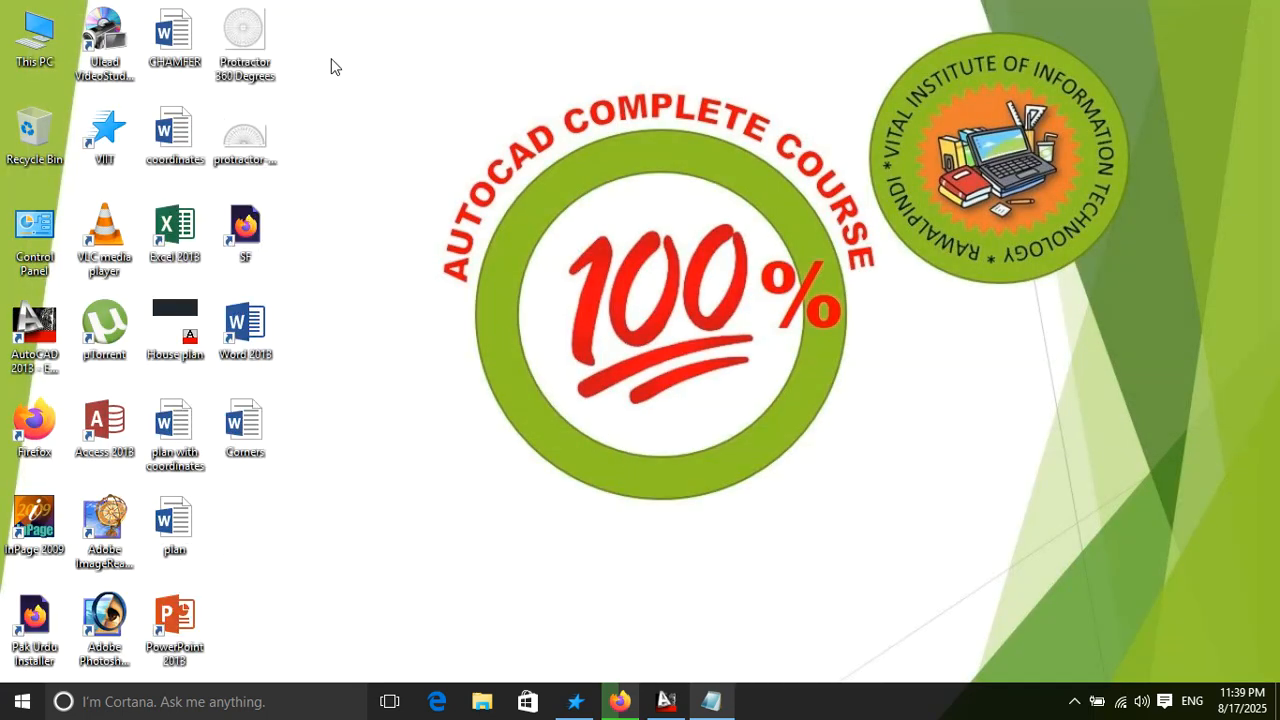
{"action": "double_click", "coordinate": [166, 64]}
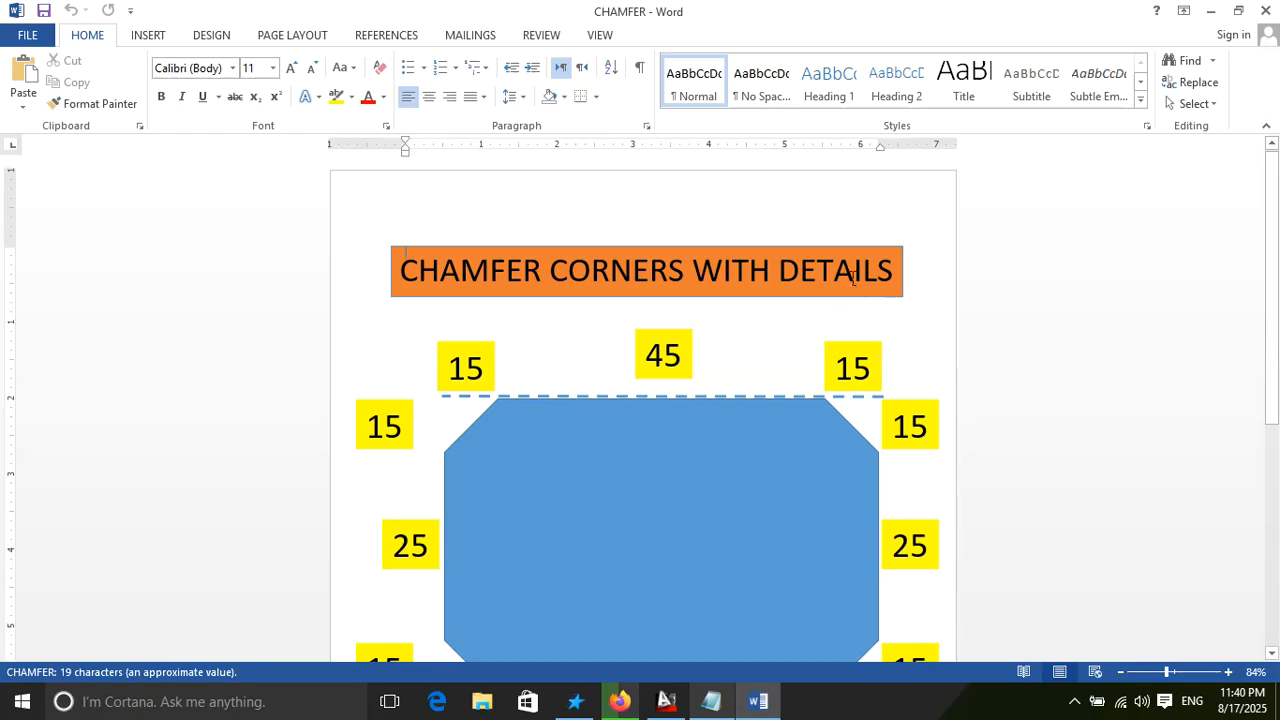
Step: Zoom the document out to 70% and examine the length labels around the chamfered blue rectangle
{"action": "scroll", "coordinate": [1277, 260], "scroll_direction": "down", "scroll_amount": 3}
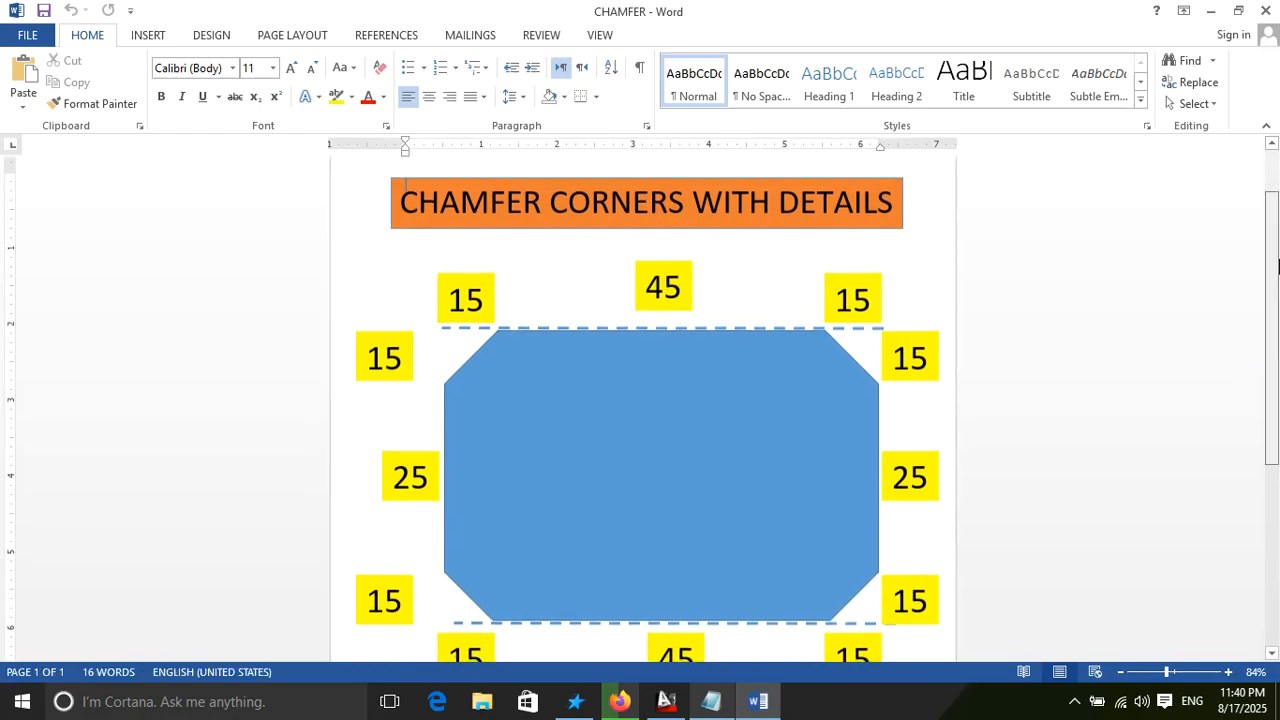
{"action": "left_click", "coordinate": [1121, 674]}
{"action": "left_click", "coordinate": [1121, 674]}
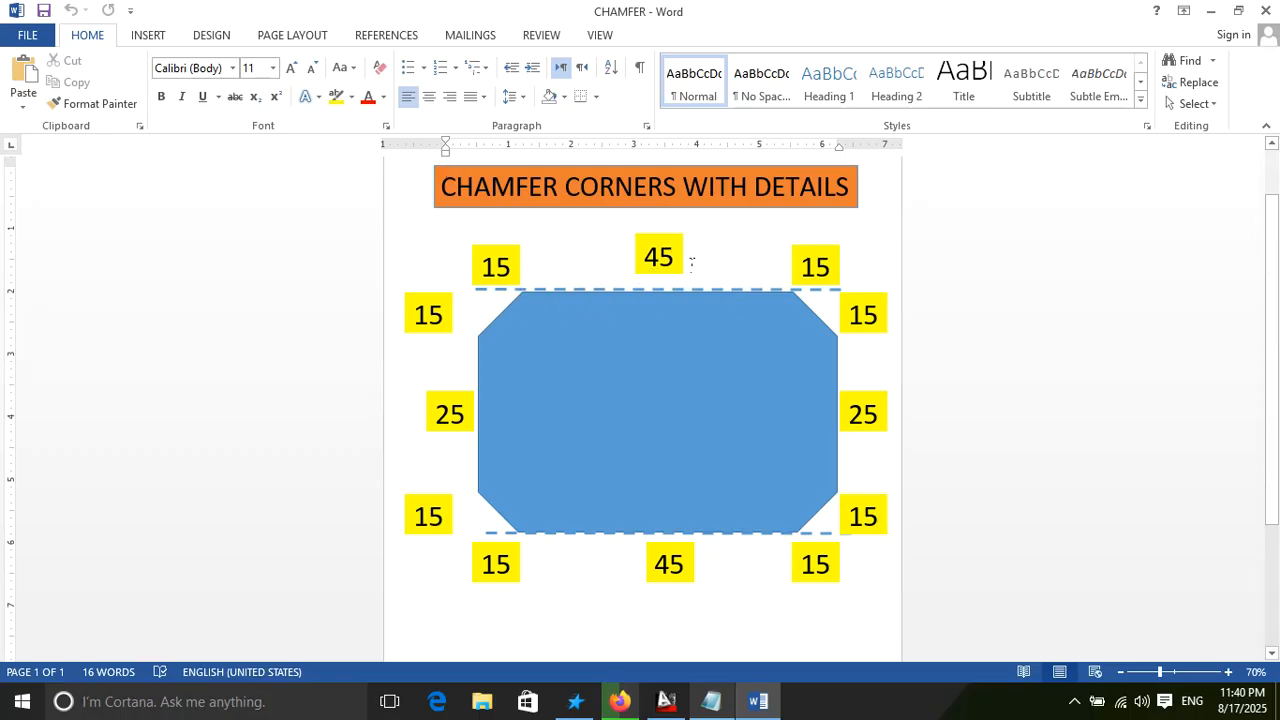
{"action": "left_click", "coordinate": [663, 270]}
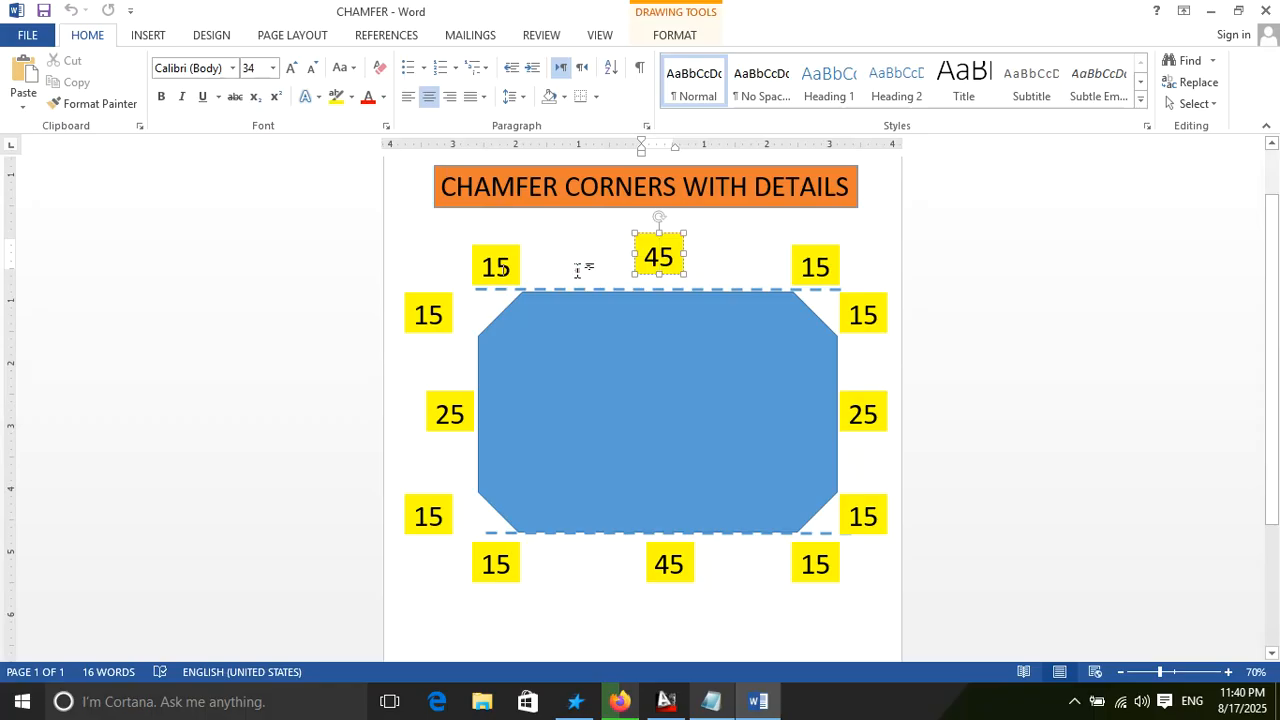
{"action": "left_click", "coordinate": [530, 271]}
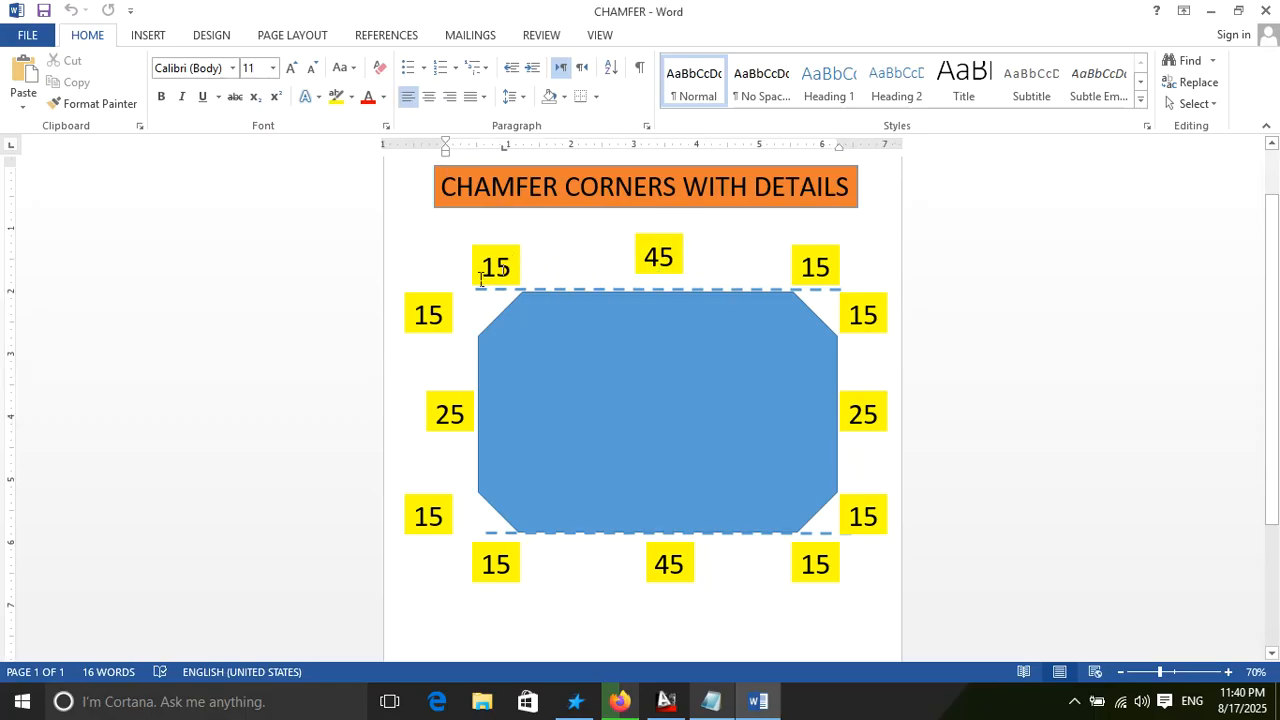
{"action": "left_click", "coordinate": [824, 289]}
{"action": "left_click", "coordinate": [866, 257]}
Step: Draw a plain rectangle about 4.43" wide and 2.18" high below the chamfered shape, and nudge it into place
{"action": "scroll", "coordinate": [866, 415], "scroll_direction": "down", "scroll_amount": 3}
{"action": "scroll", "coordinate": [700, 287], "scroll_direction": "down", "scroll_amount": 2}
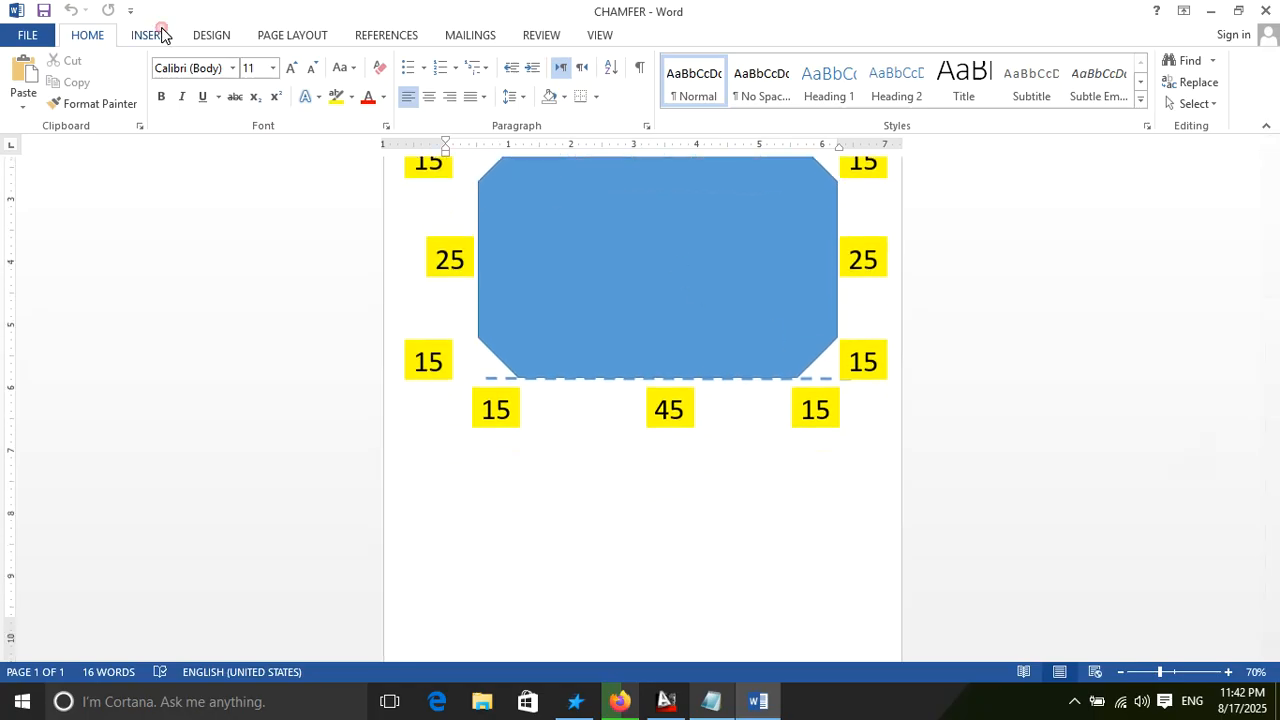
{"action": "left_click", "coordinate": [150, 35]}
{"action": "left_click", "coordinate": [257, 80]}
{"action": "left_click", "coordinate": [306, 152]}
{"action": "mouse_move", "coordinate": [506, 480]}
{"action": "left_mouse_down"}
{"action": "mouse_move", "coordinate": [654, 577]}
{"action": "mouse_move", "coordinate": [811, 646]}
{"action": "mouse_move", "coordinate": [815, 581]}
{"action": "mouse_move", "coordinate": [784, 586]}
{"action": "left_mouse_up"}
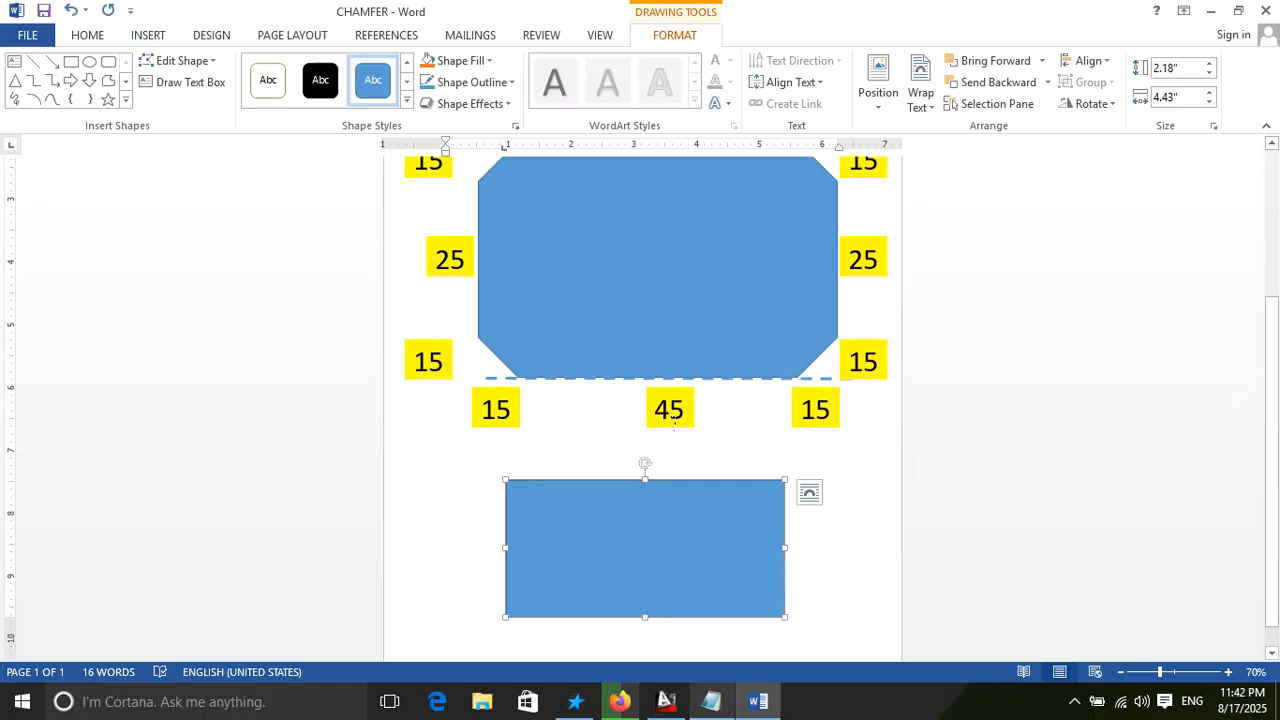
{"action": "scroll", "coordinate": [680, 530], "scroll_direction": "down", "scroll_amount": 1}
{"action": "left_click_drag", "start_coordinate": [669, 475], "coordinate": [674, 488]}
Step: Copy the yellow 45 label beneath the chamfered shape to just above the new plain rectangle
{"action": "left_click", "coordinate": [661, 403]}
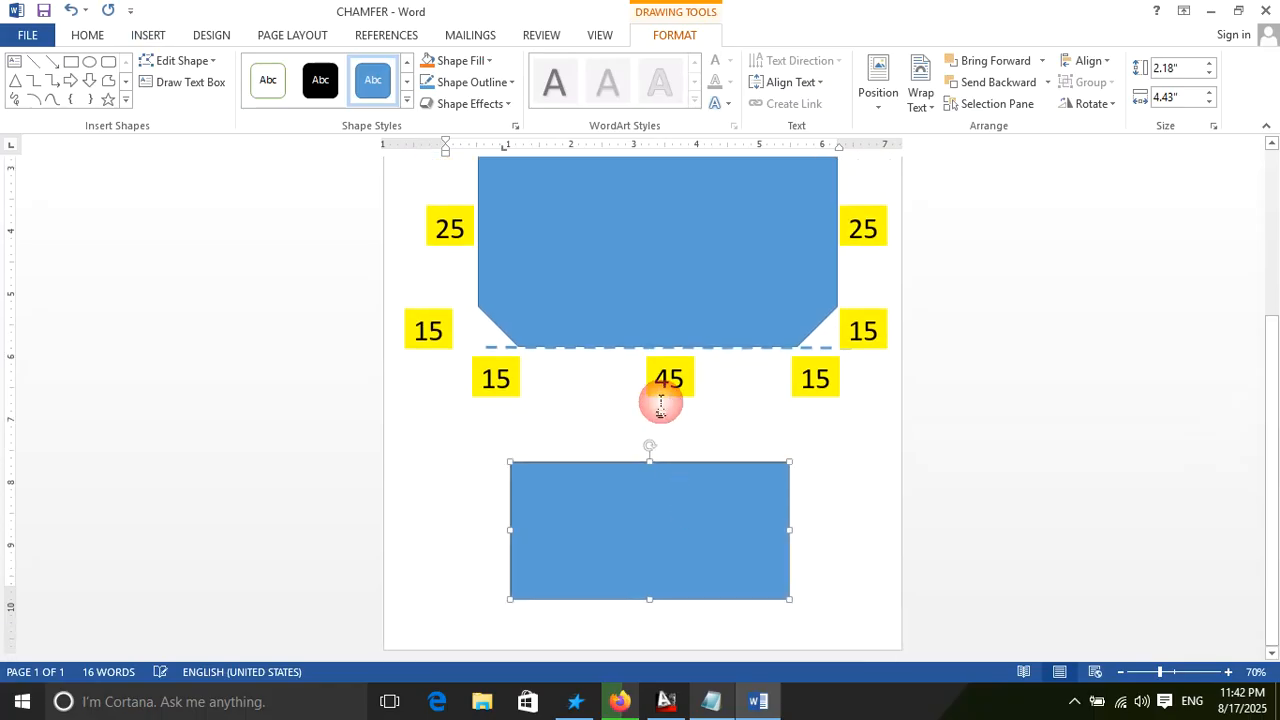
{"action": "left_click", "coordinate": [670, 400]}
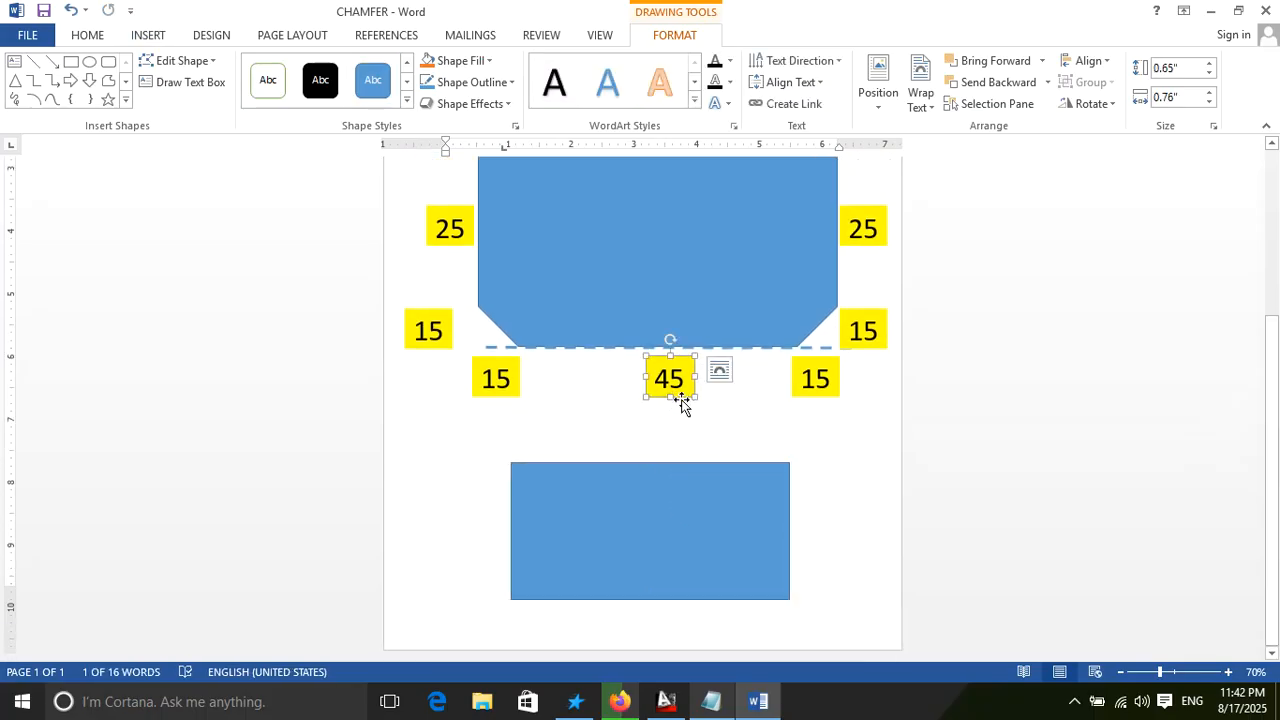
{"action": "left_click_drag", "start_coordinate": [681, 400], "coordinate": [668, 450], "text": "ctrl"}
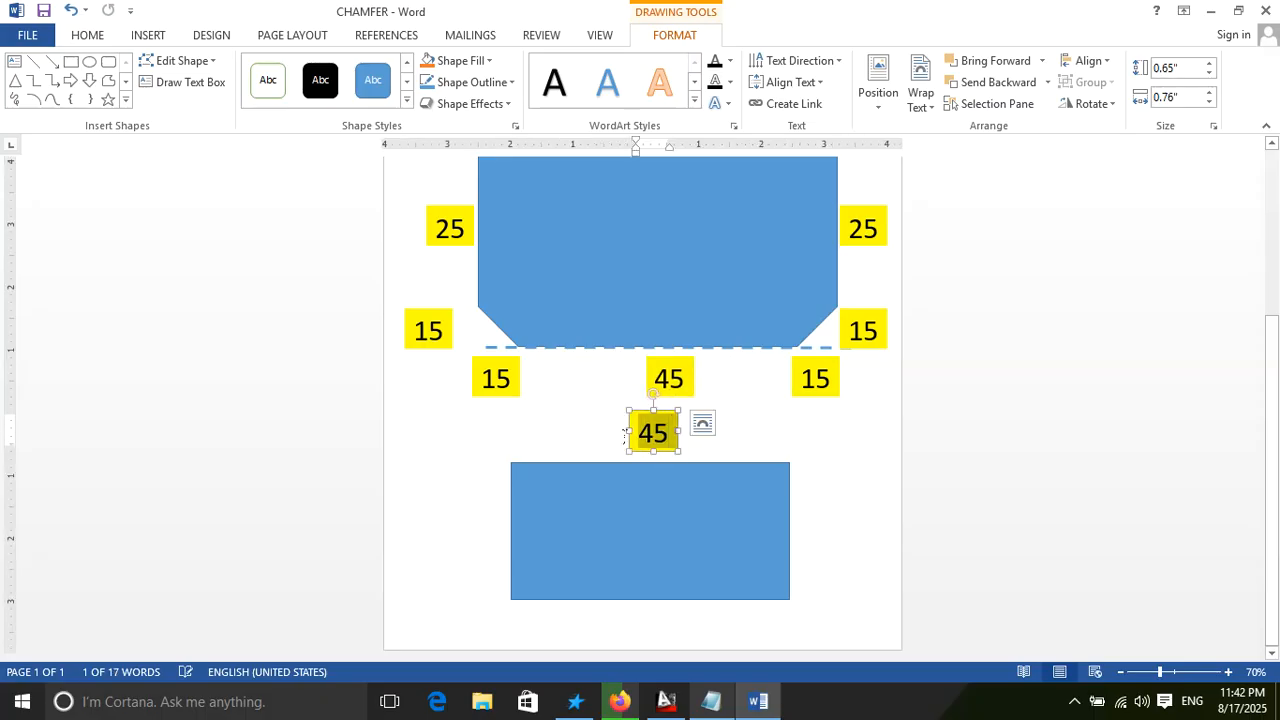
Step: Change the copied label above the plain rectangle to 75 and place a second yellow label reading 55 beside its right edge
{"action": "type", "text": "75"}
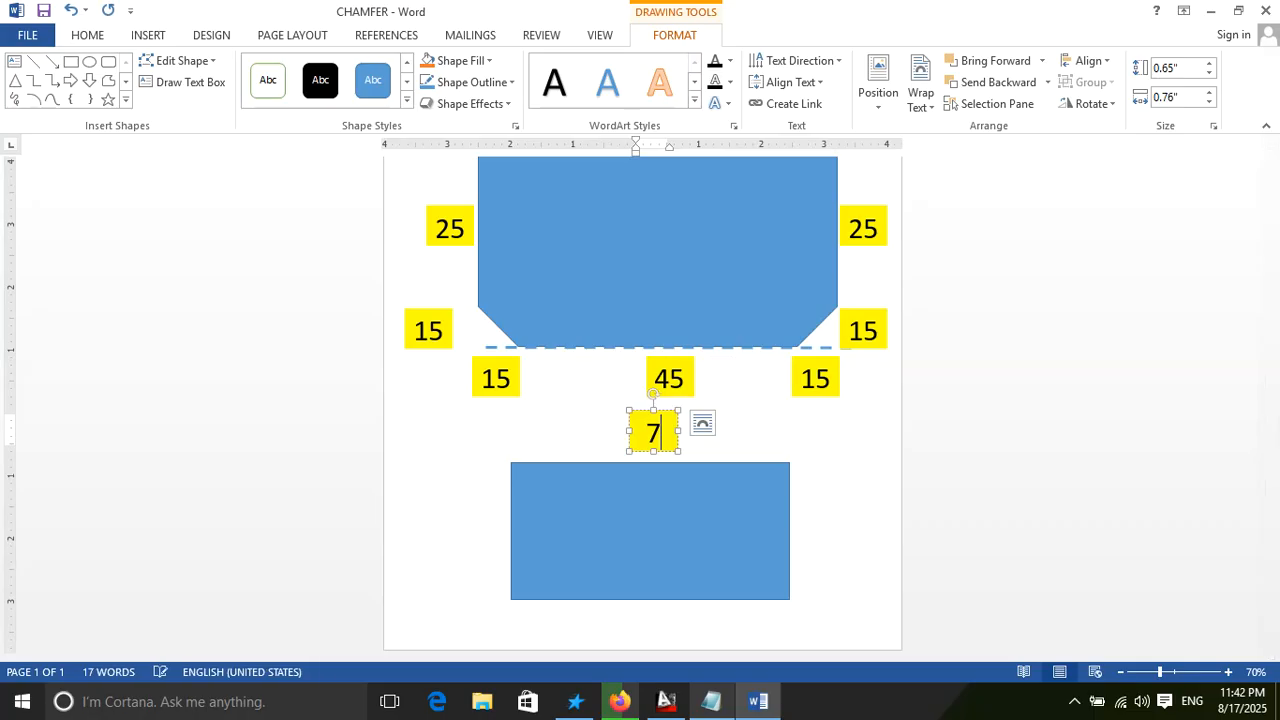
{"action": "left_click", "coordinate": [666, 454]}
{"action": "left_click_drag", "start_coordinate": [666, 454], "coordinate": [814, 521], "text": "ctrl"}
{"action": "type", "text": "55"}
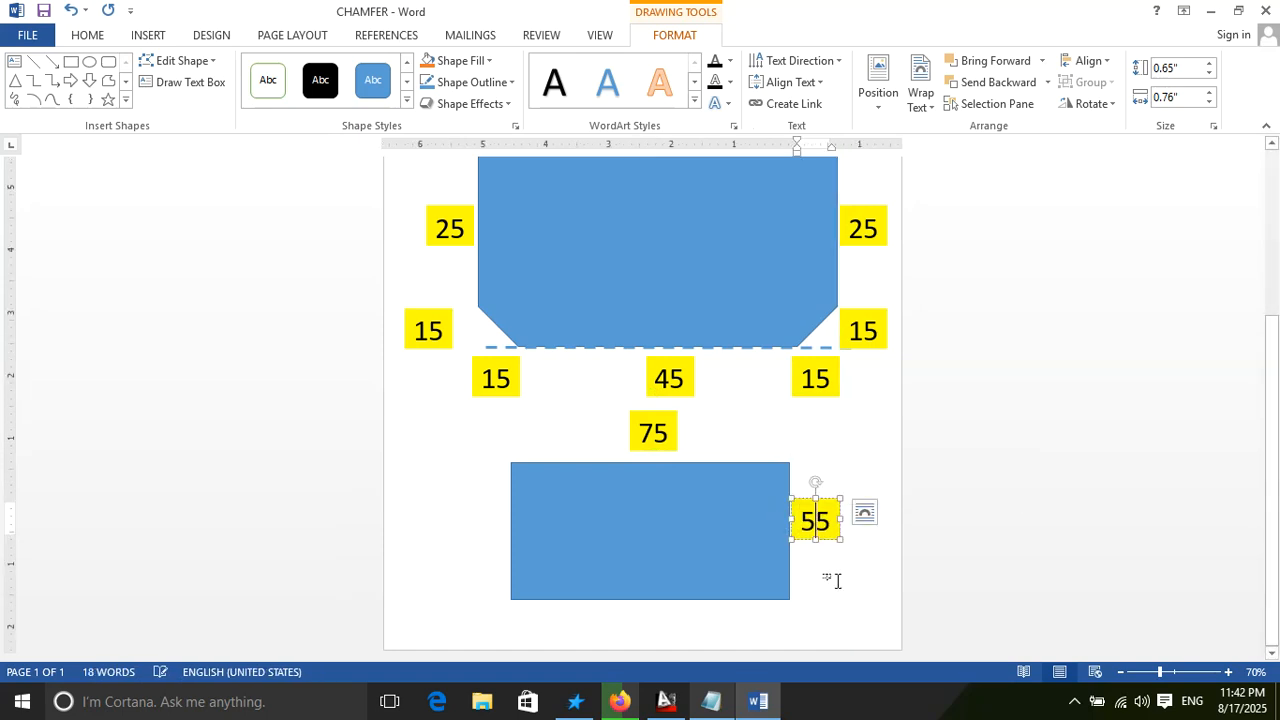
{"action": "left_click", "coordinate": [834, 579]}
Step: Compare the labelled plain rectangle with the chamfered shape, and close the CHAMFER document with its changes saved
{"action": "scroll", "coordinate": [637, 494], "scroll_direction": "down", "scroll_amount": 3}
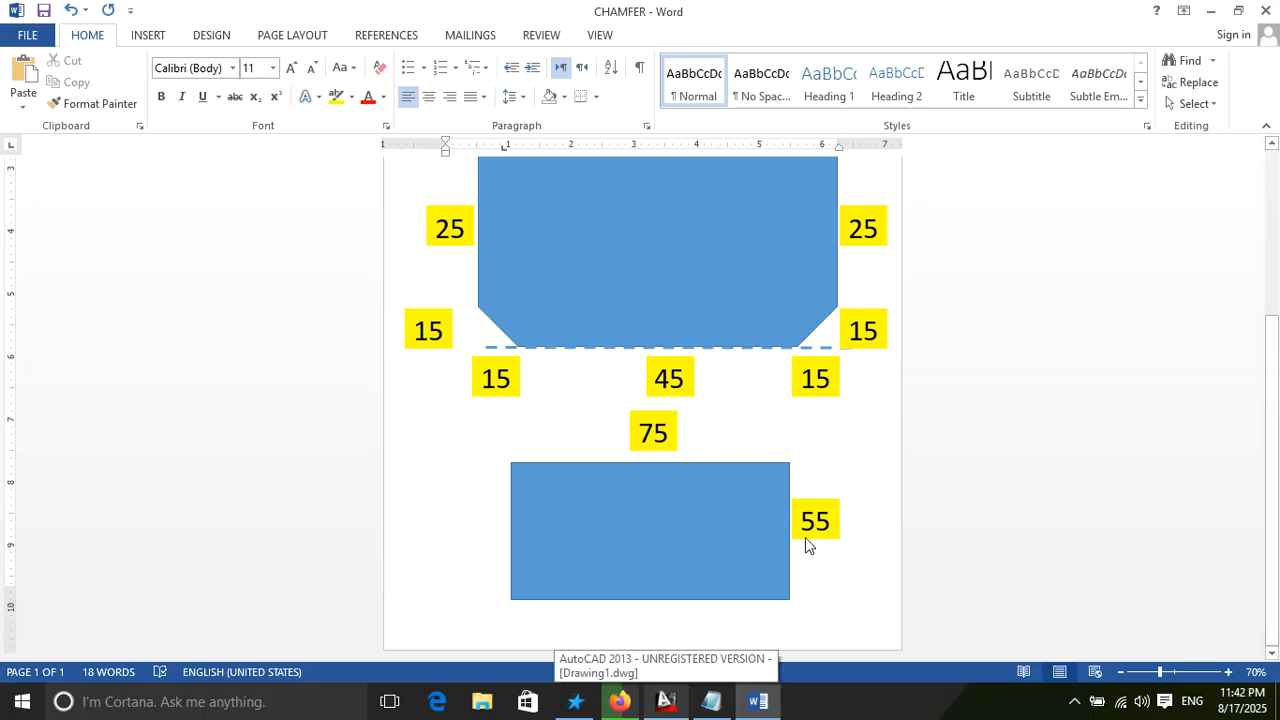
{"action": "scroll", "coordinate": [772, 530], "scroll_direction": "up", "scroll_amount": 3}
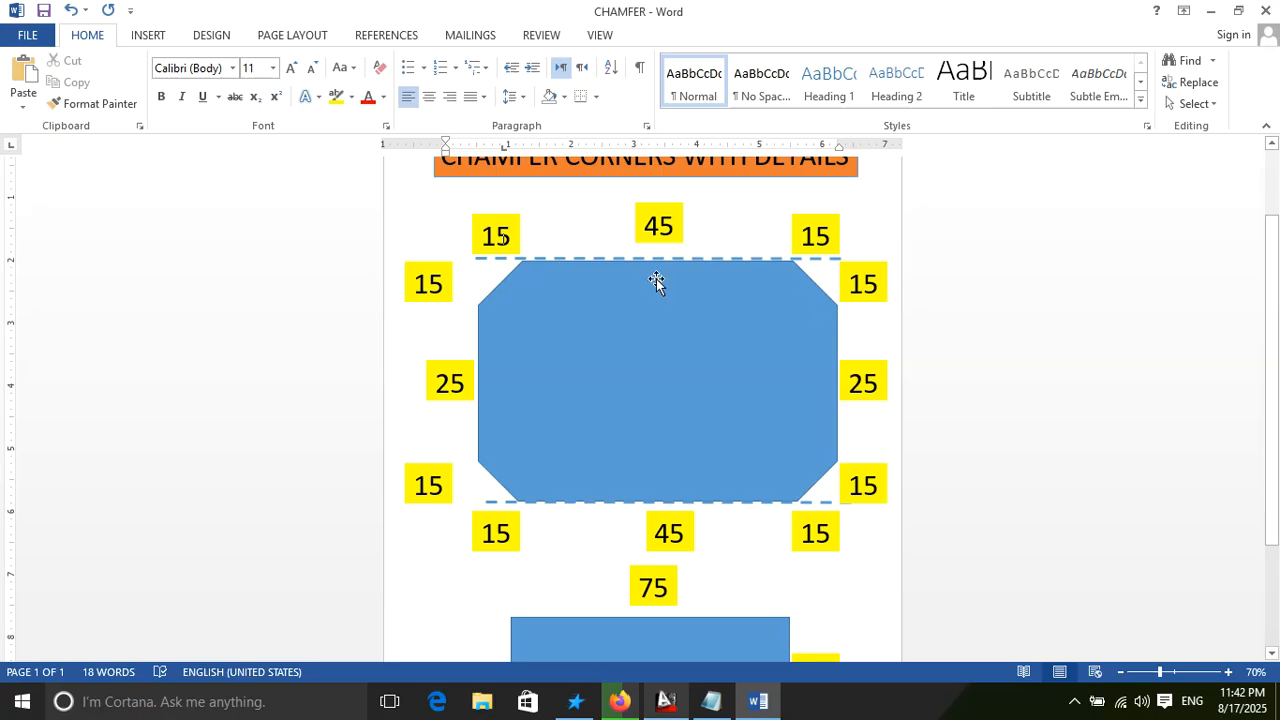
{"action": "scroll", "coordinate": [851, 409], "scroll_direction": "down", "scroll_amount": 3}
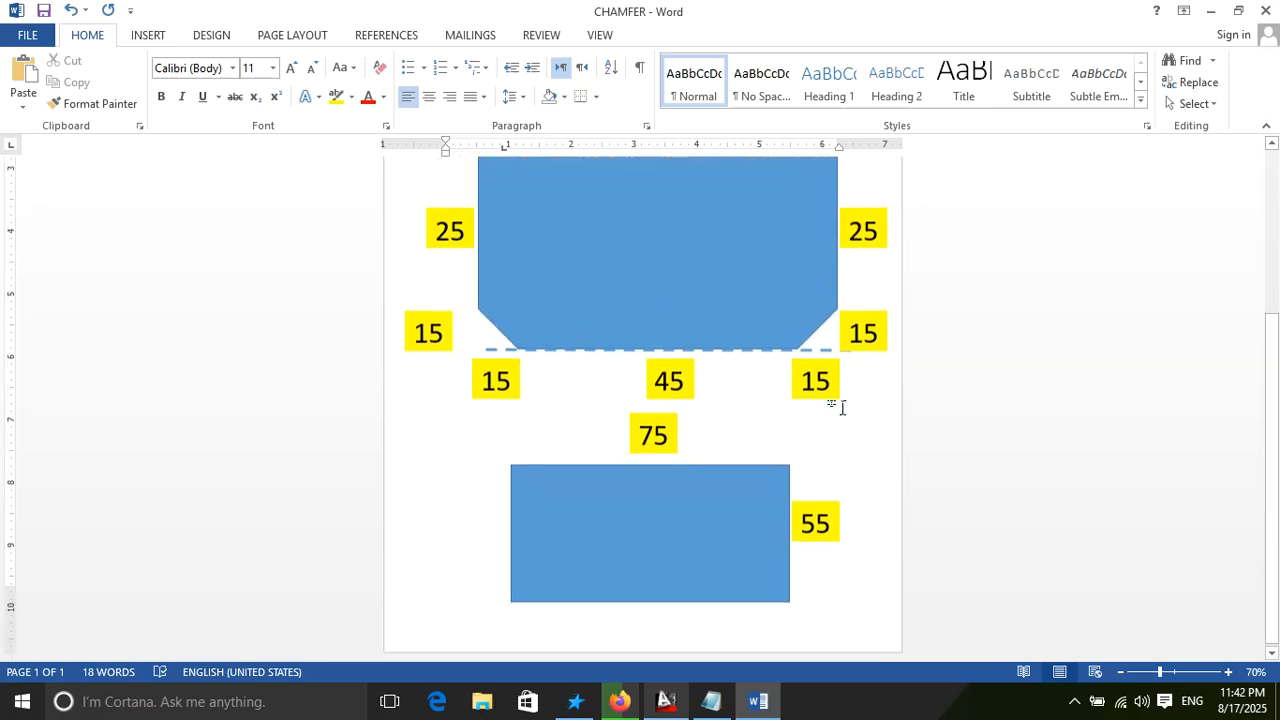
{"action": "scroll", "coordinate": [690, 455], "scroll_direction": "up", "scroll_amount": 2}
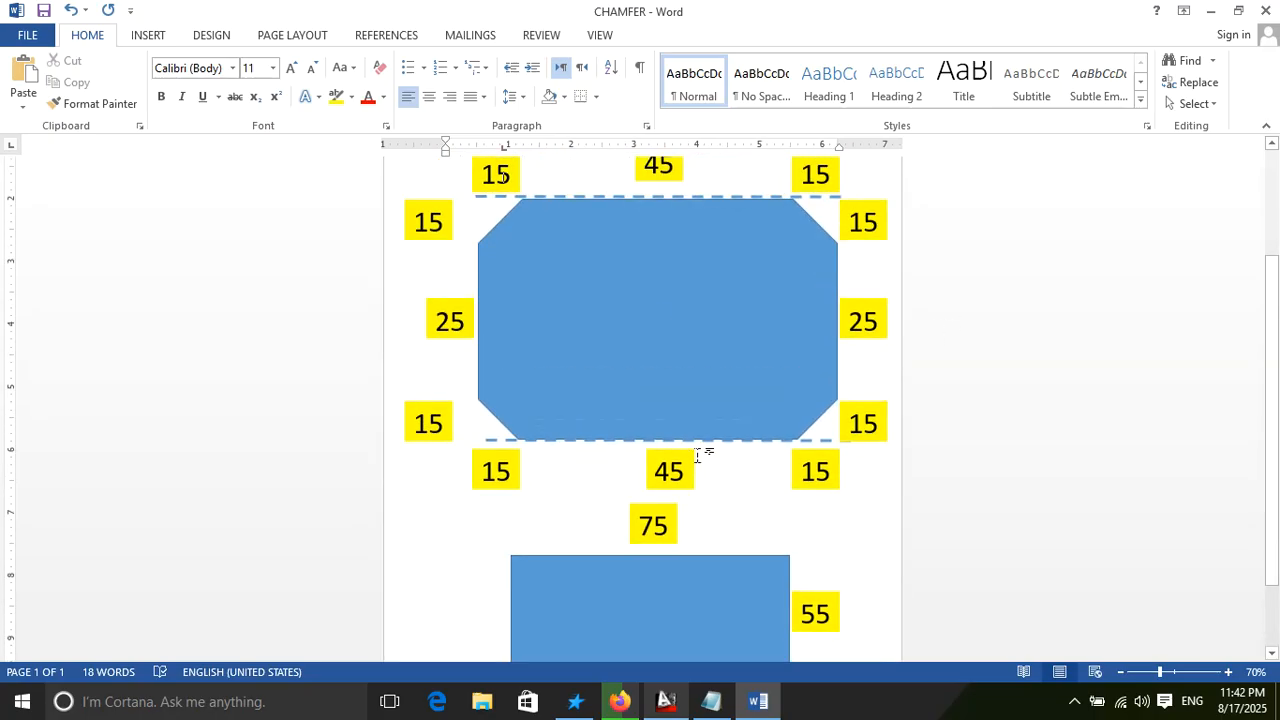
{"action": "scroll", "coordinate": [667, 370], "scroll_direction": "up", "scroll_amount": 3}
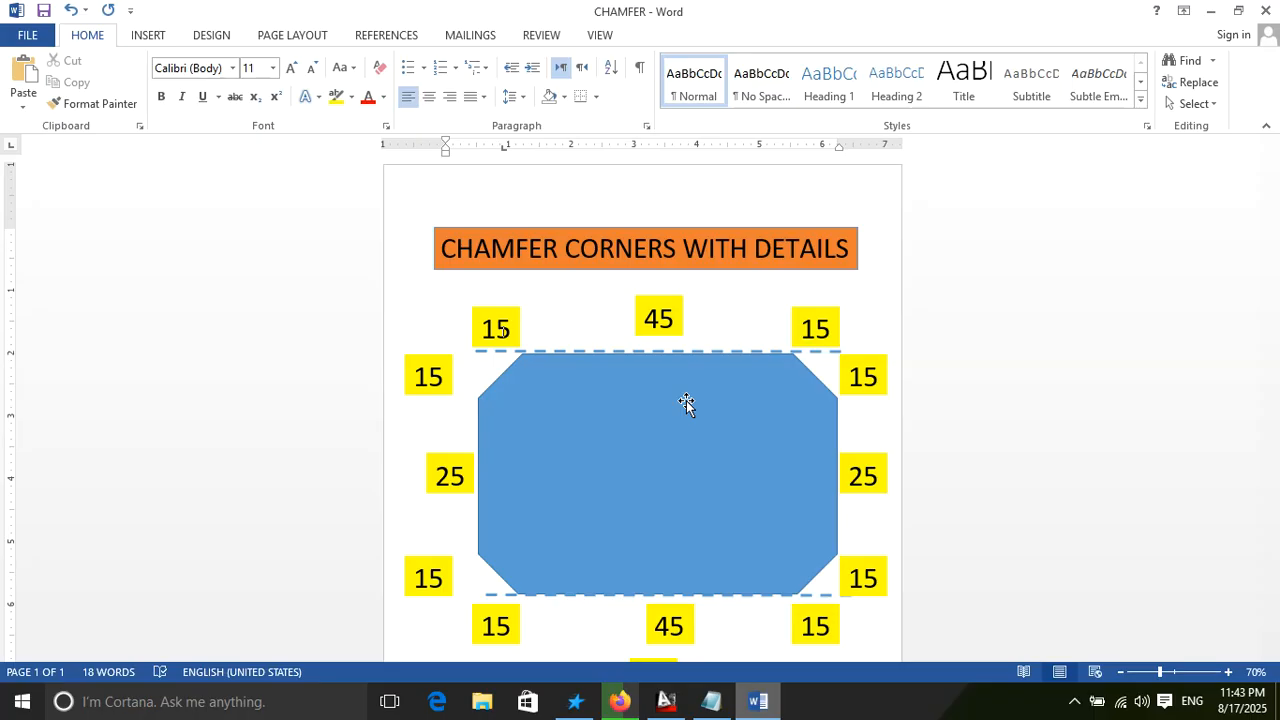
{"action": "left_click", "coordinate": [1266, 12]}
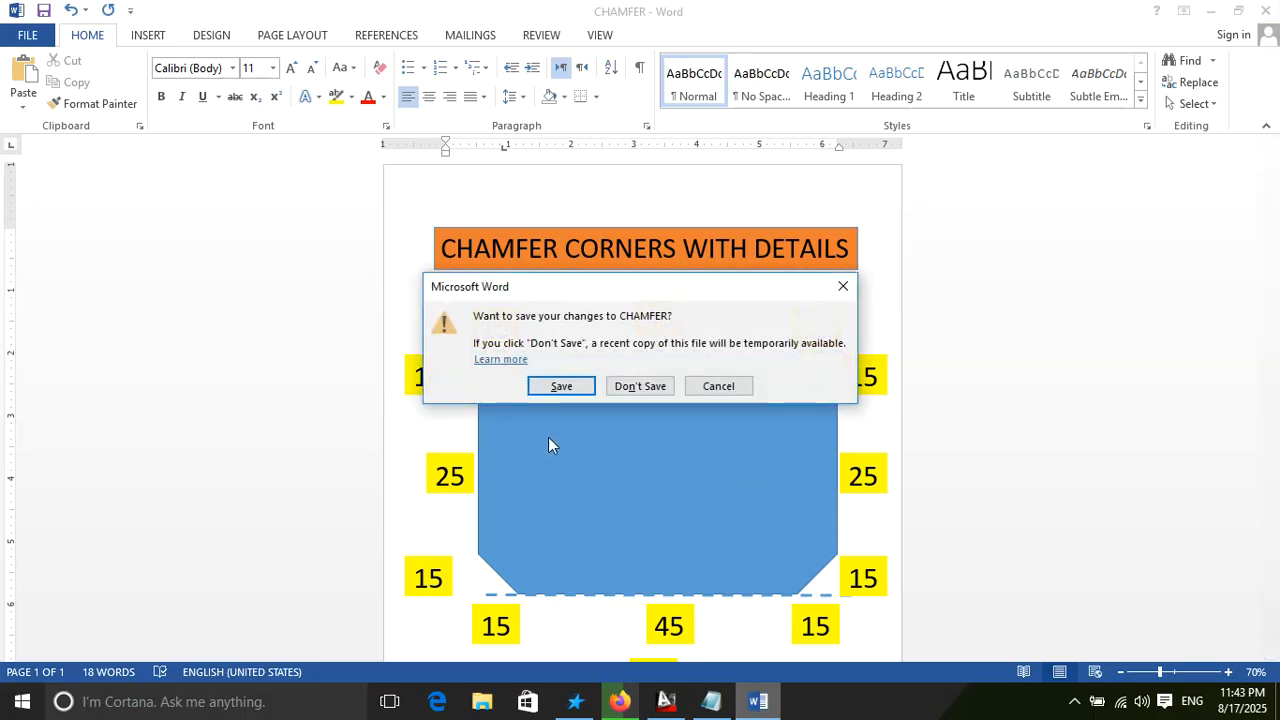
{"action": "left_click", "coordinate": [584, 388]}
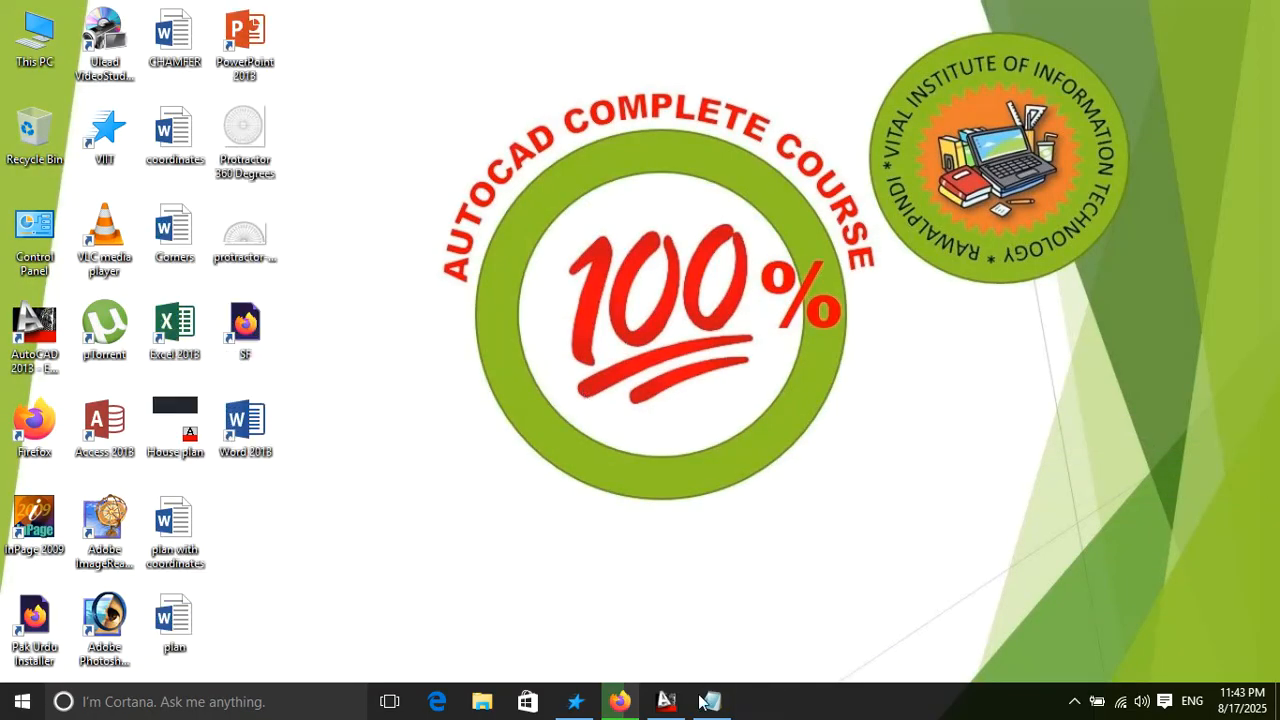
Step: Switch to the Notepad notes, highlight the "Rectangles :" heading and the "edges" line for review, and return to AutoCAD
{"action": "left_click", "coordinate": [711, 701]}
{"action": "left_click", "coordinate": [179, 176]}
{"action": "left_click_drag", "start_coordinate": [179, 176], "coordinate": [4, 186]}
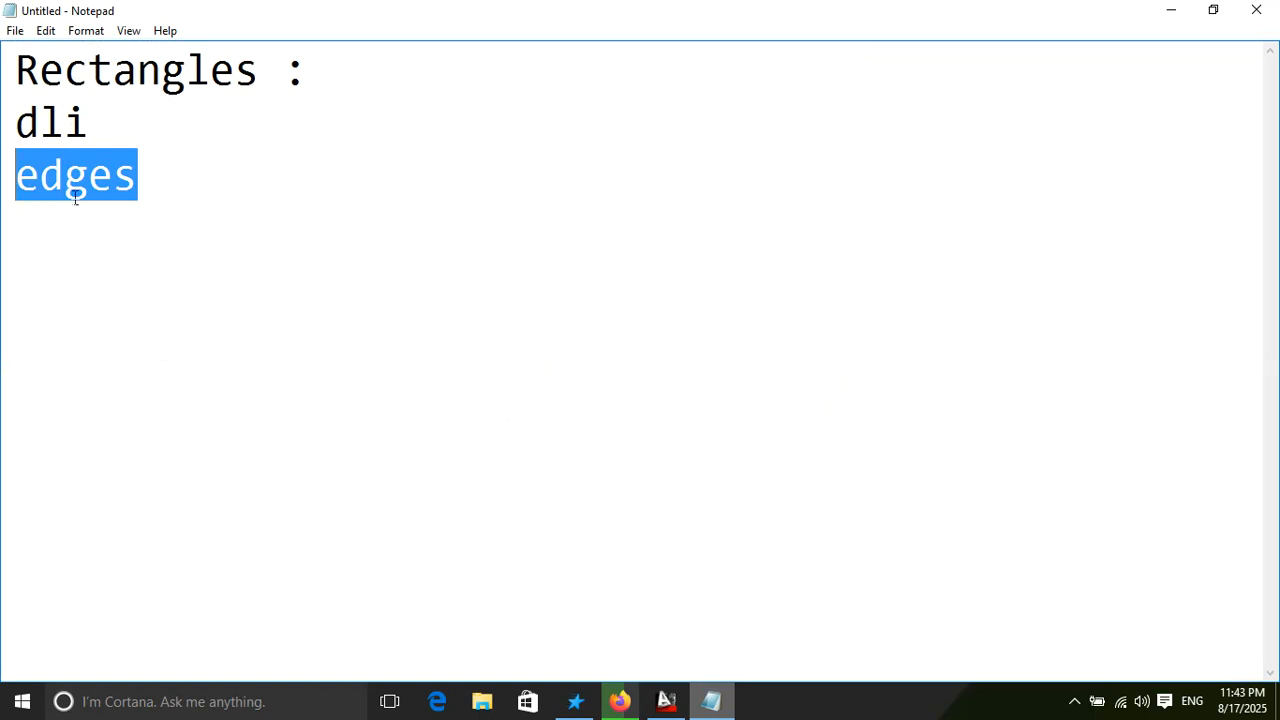
{"action": "left_click", "coordinate": [111, 170]}
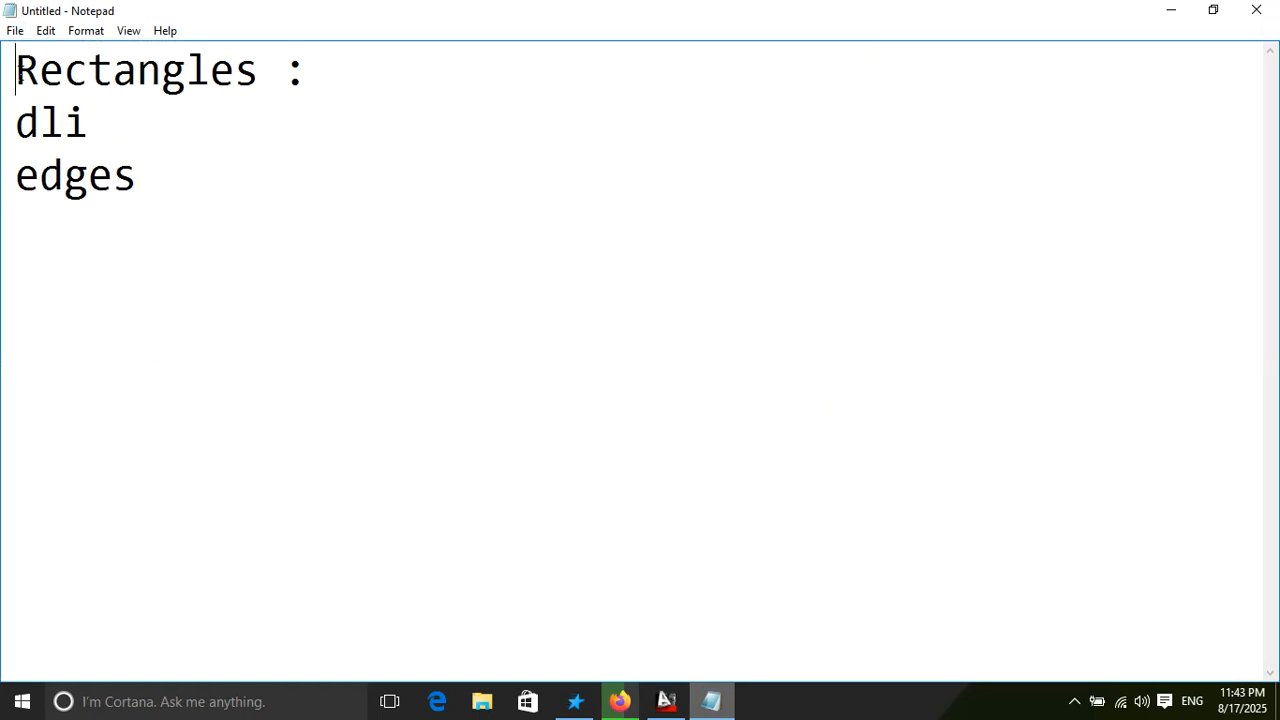
{"action": "left_click_drag", "start_coordinate": [16, 68], "coordinate": [305, 58]}
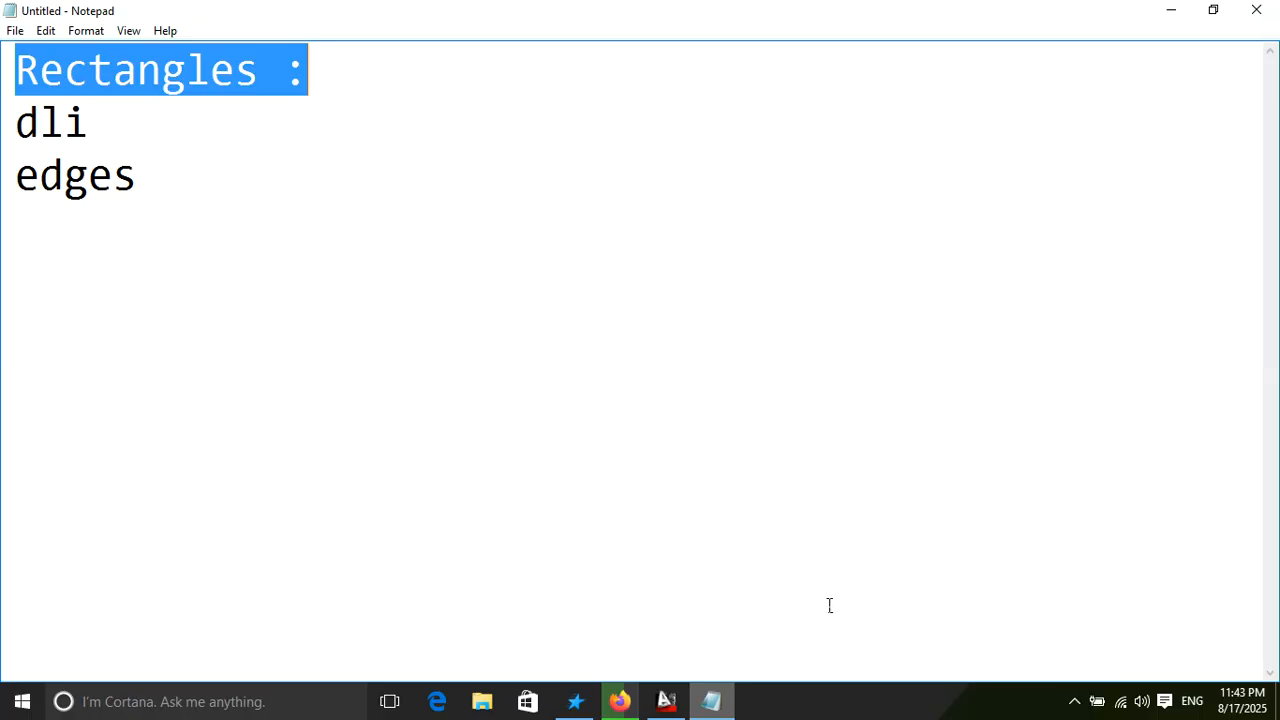
{"action": "left_click", "coordinate": [668, 701]}
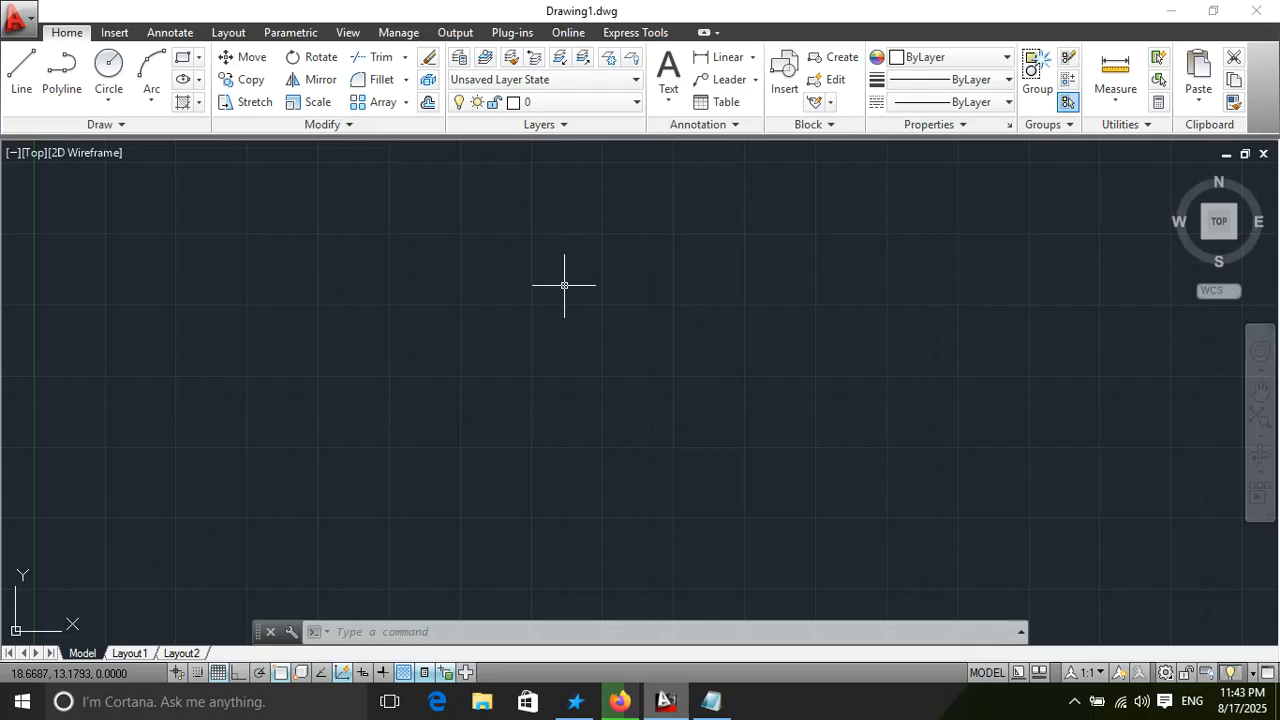
{"action": "left_click", "coordinate": [711, 701]}
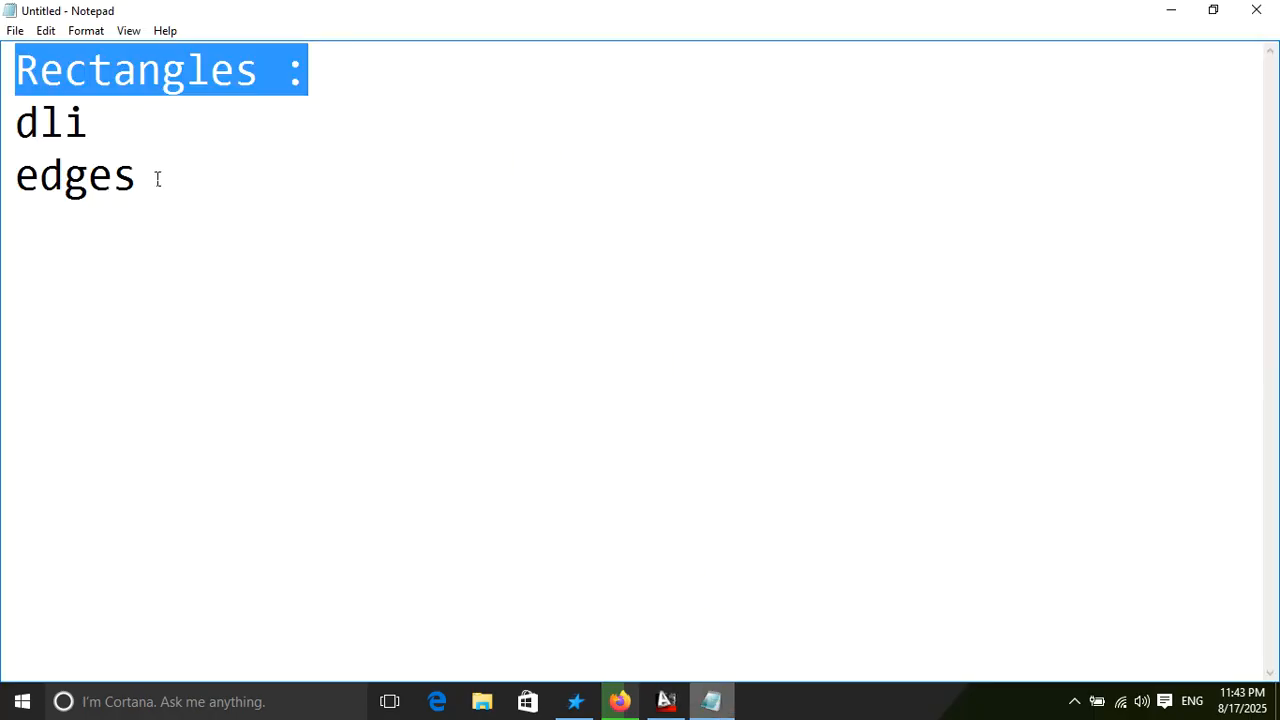
{"action": "left_click_drag", "start_coordinate": [157, 178], "coordinate": [3, 195]}
{"action": "left_click", "coordinate": [358, 196]}
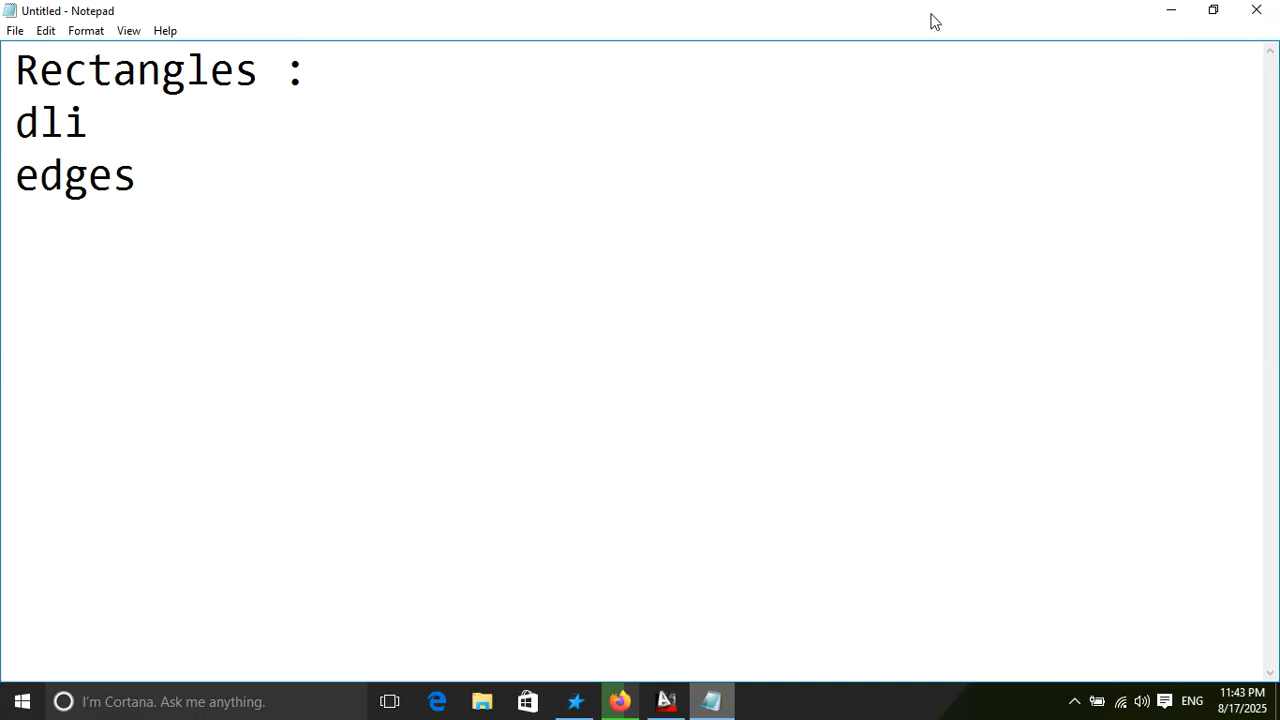
{"action": "left_click", "coordinate": [1165, 12]}
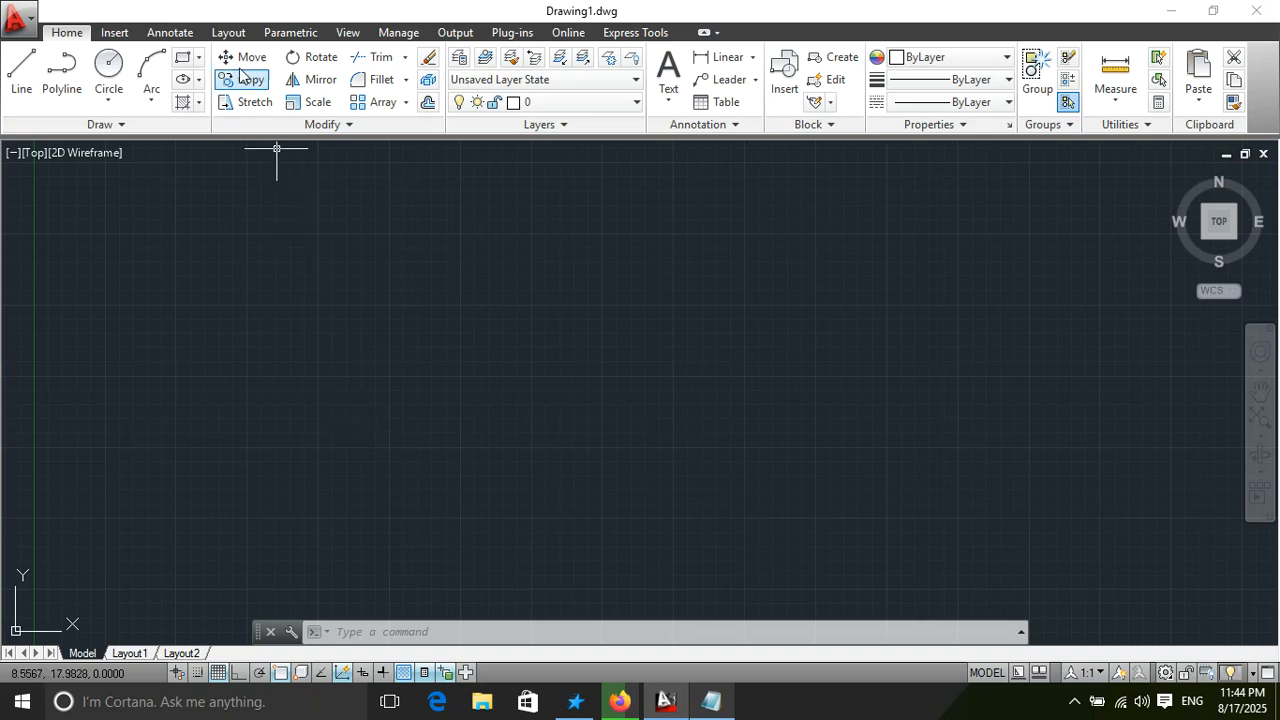
Step: Draw a plain rectangle freehand with two opposite corners in the empty drawing
{"action": "left_click", "coordinate": [182, 60]}
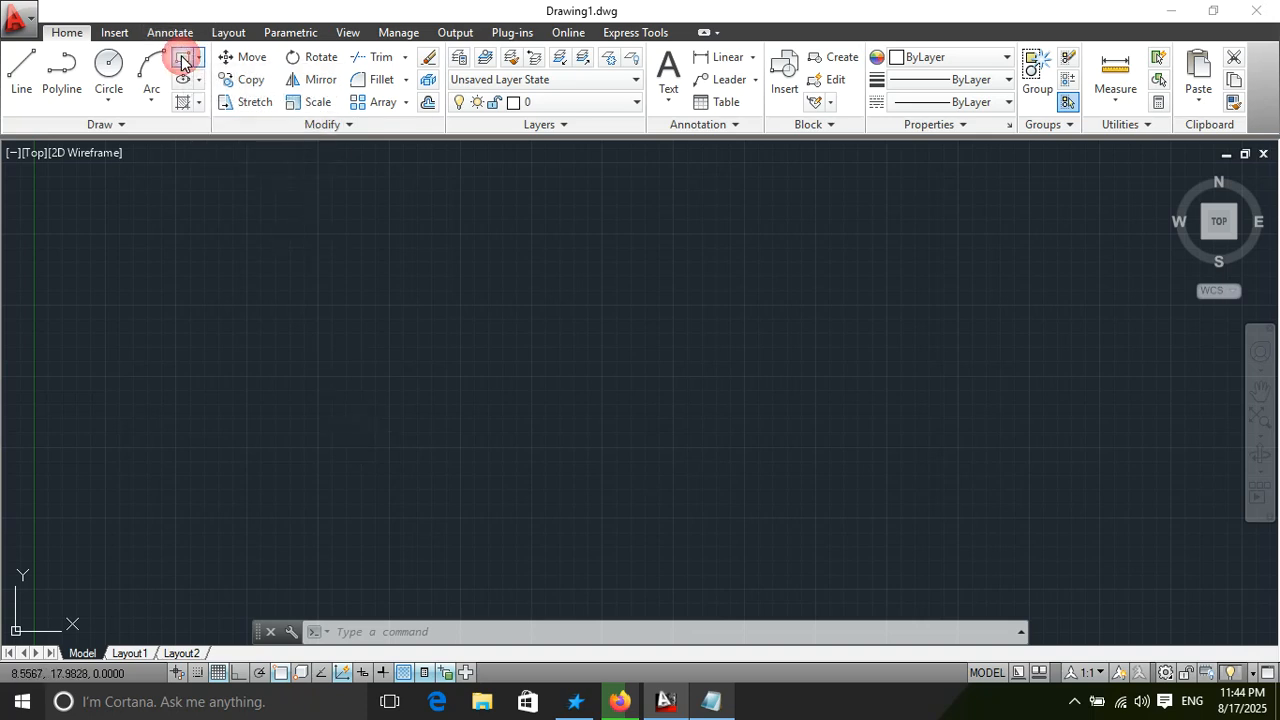
{"action": "left_click", "coordinate": [277, 231]}
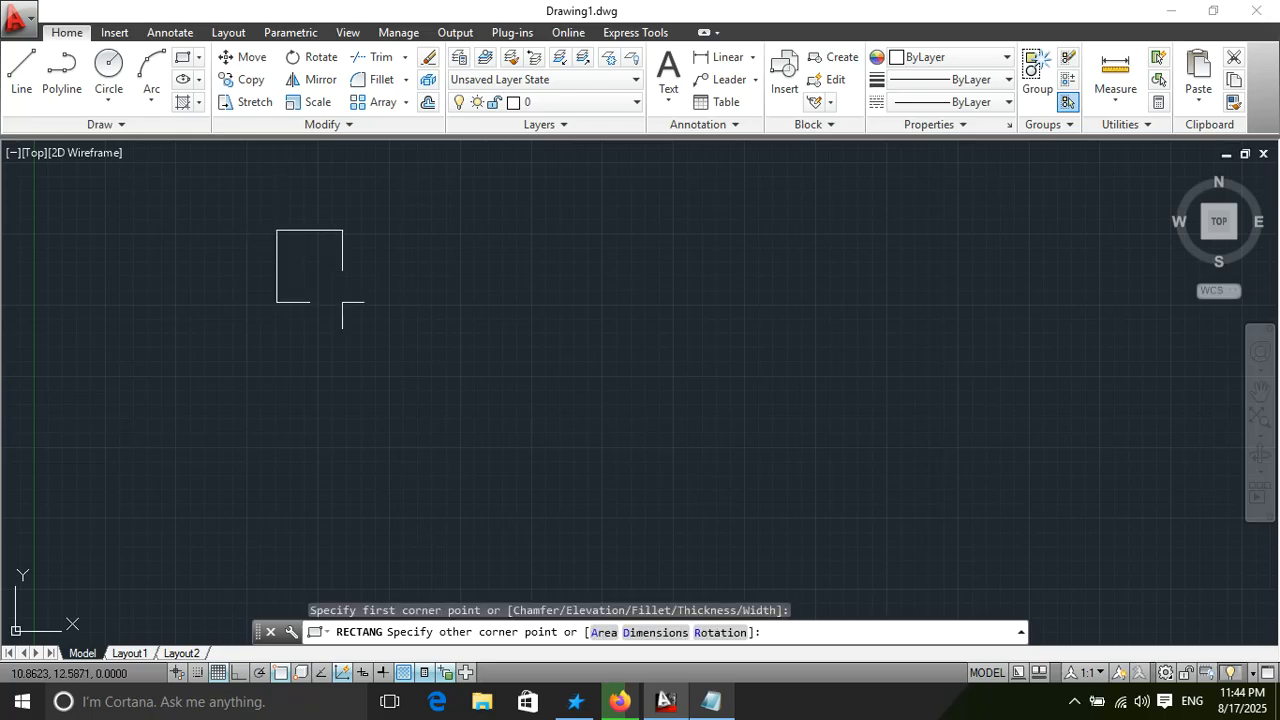
{"action": "left_click", "coordinate": [689, 503]}
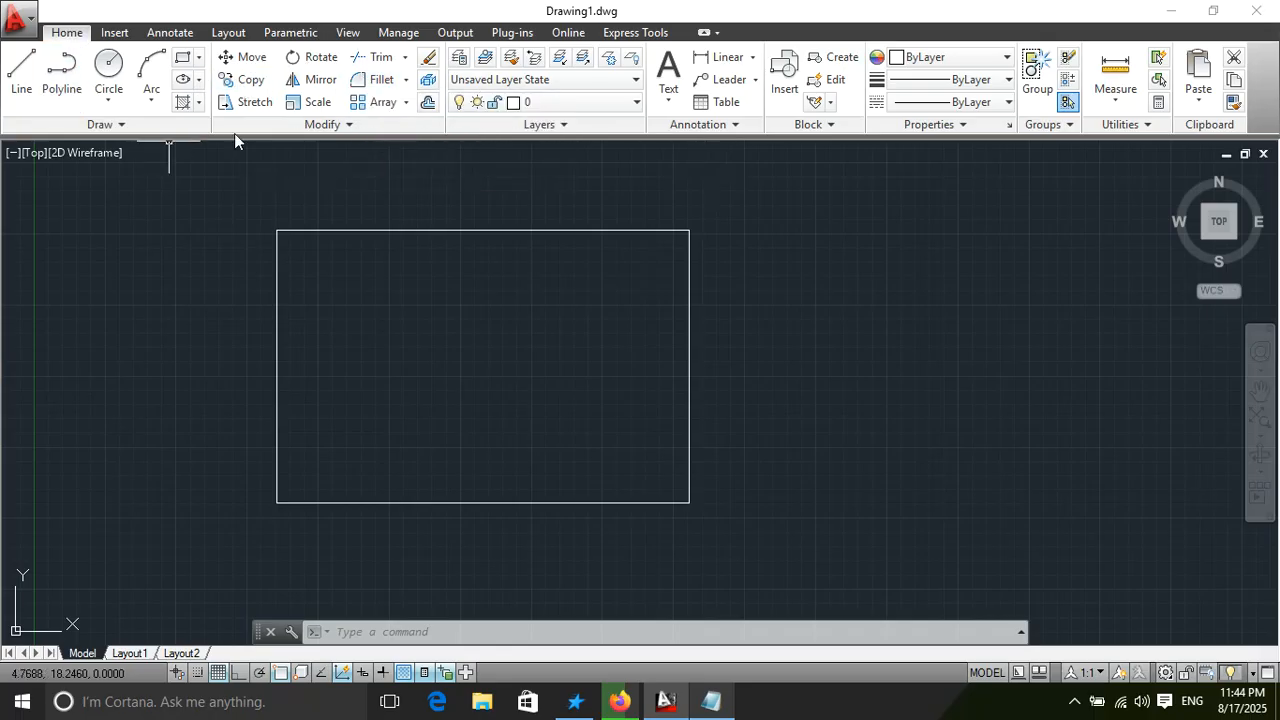
Step: Chamfer the rectangle's upper-right corner between its top and right edges, with both chamfer distances set to 3
{"action": "left_click", "coordinate": [406, 80]}
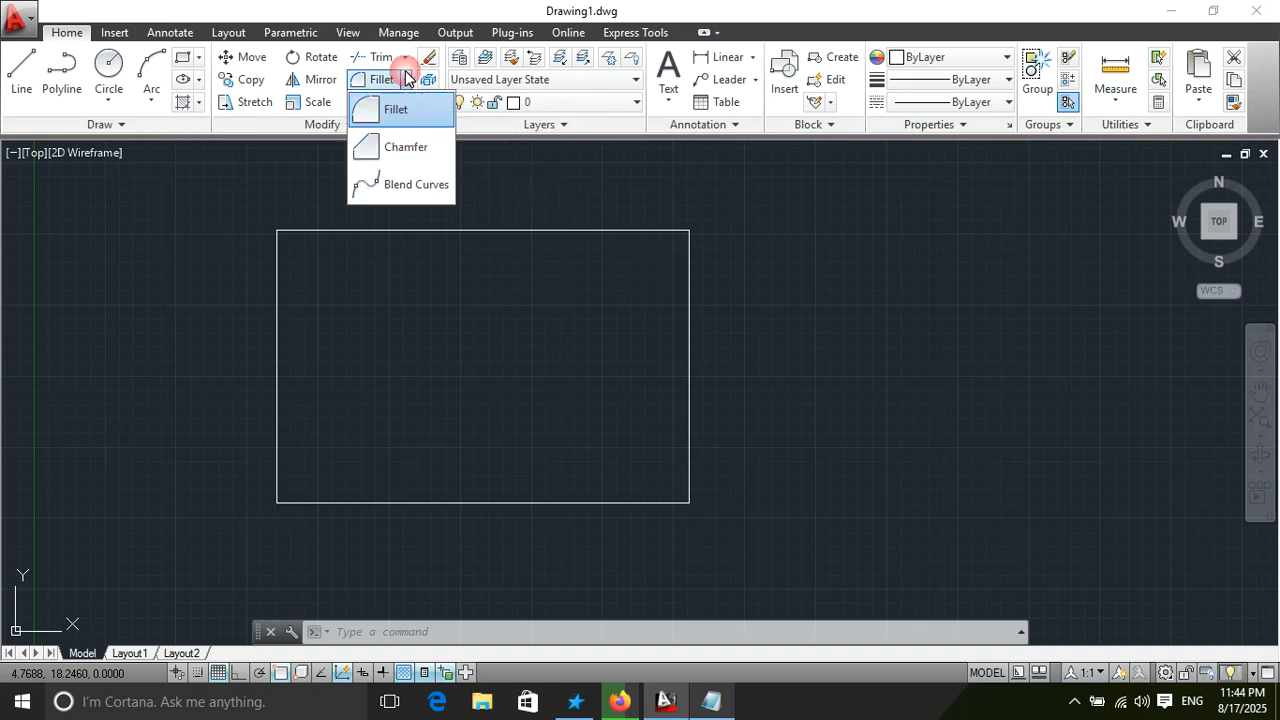
{"action": "left_click", "coordinate": [405, 147]}
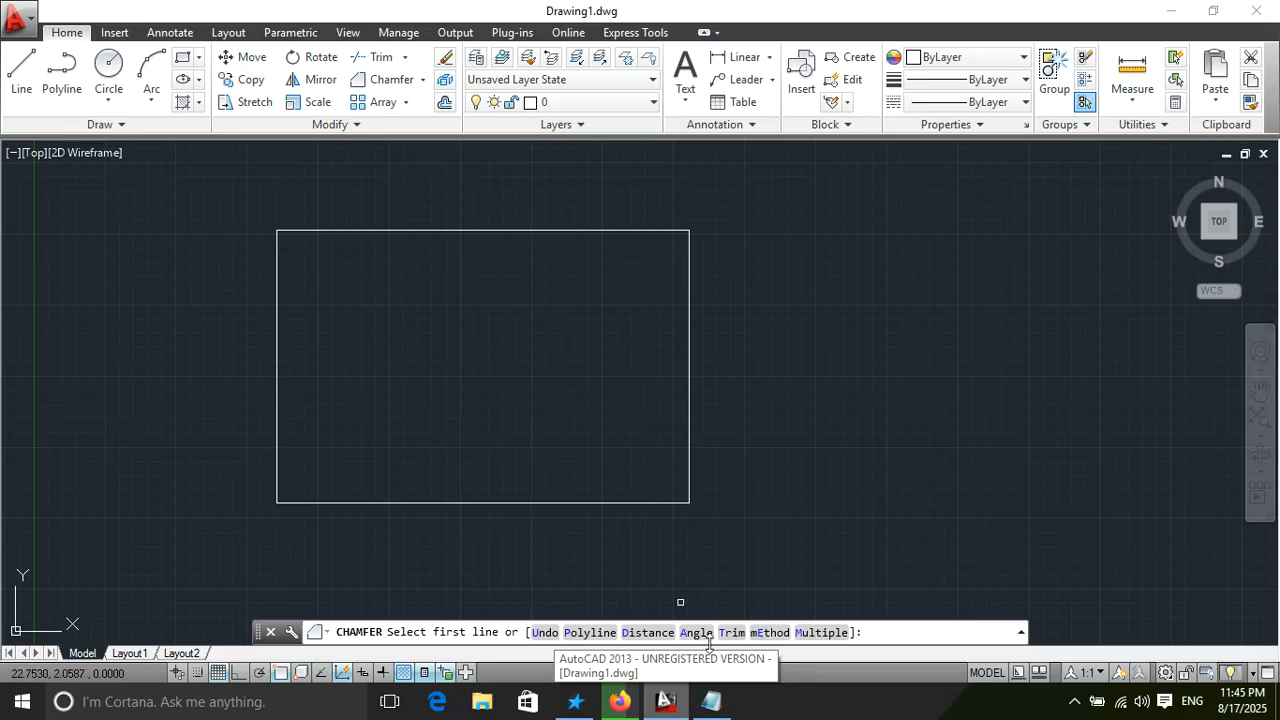
{"action": "left_click", "coordinate": [648, 632]}
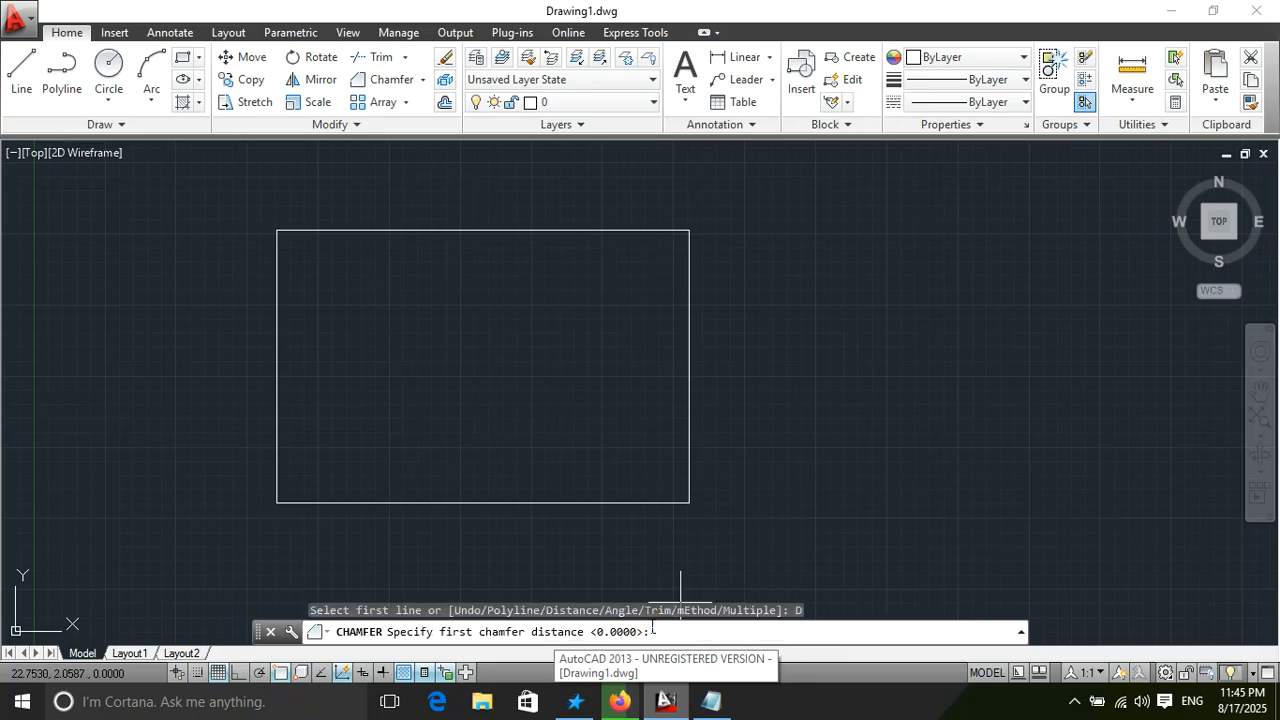
{"action": "left_click", "coordinate": [673, 636]}
{"action": "key", "text": "Return"}
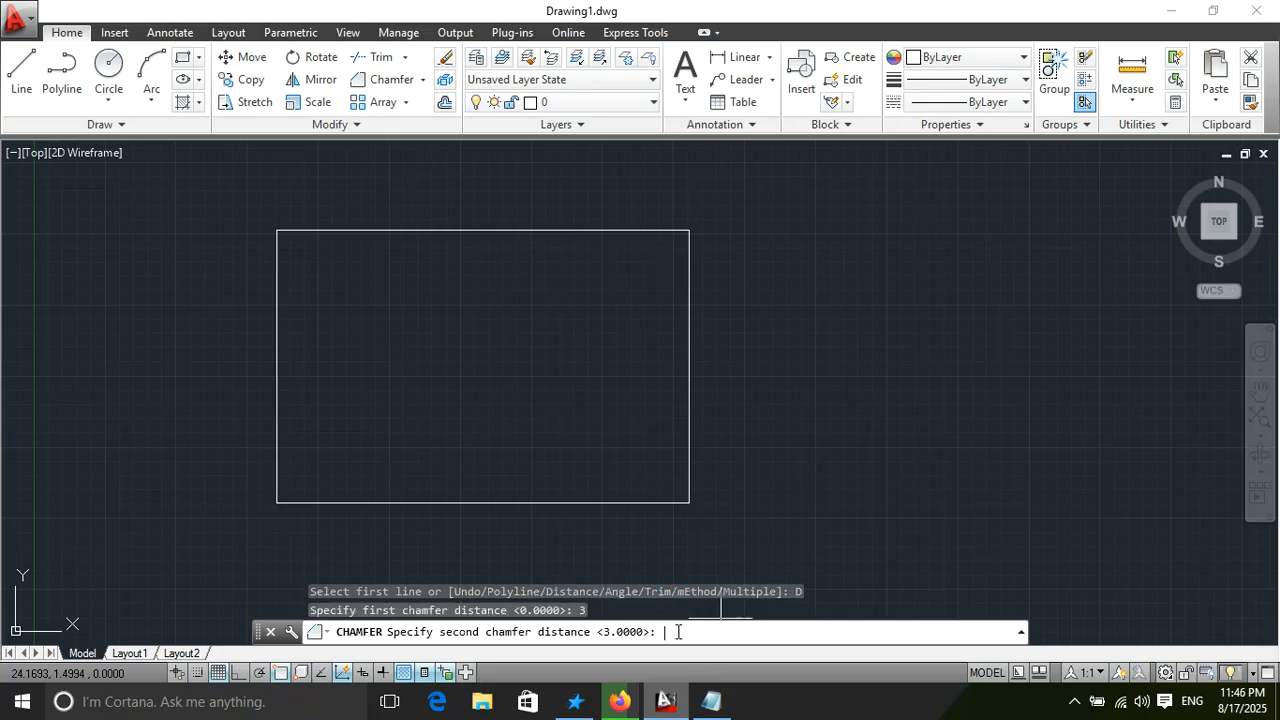
{"action": "type", "text": "3"}
{"action": "key", "text": "Return"}
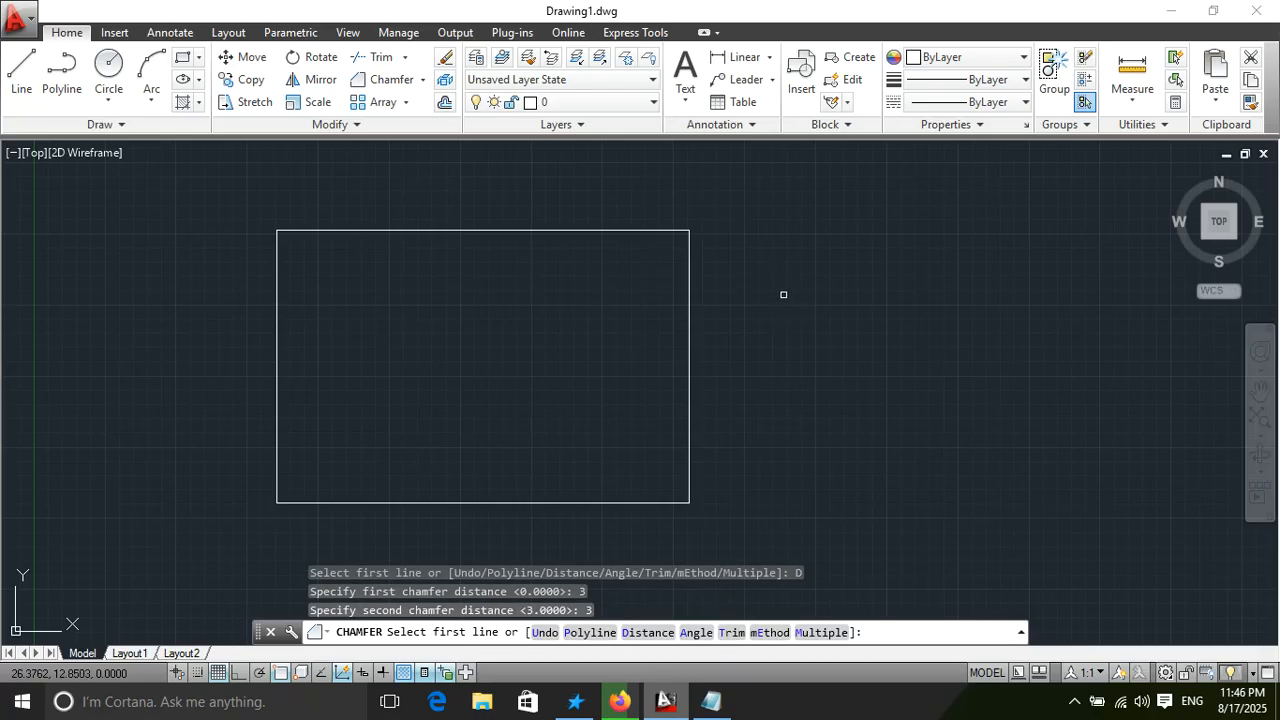
{"action": "left_click", "coordinate": [640, 233]}
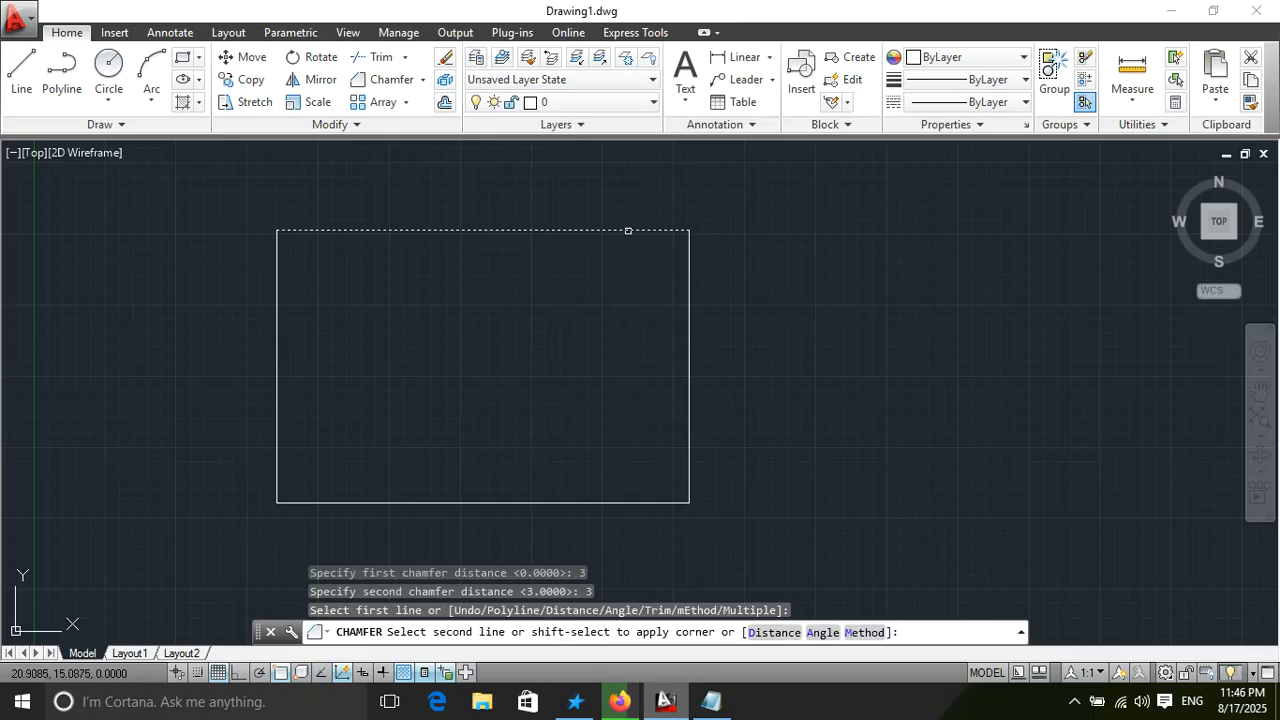
{"action": "left_click", "coordinate": [689, 289]}
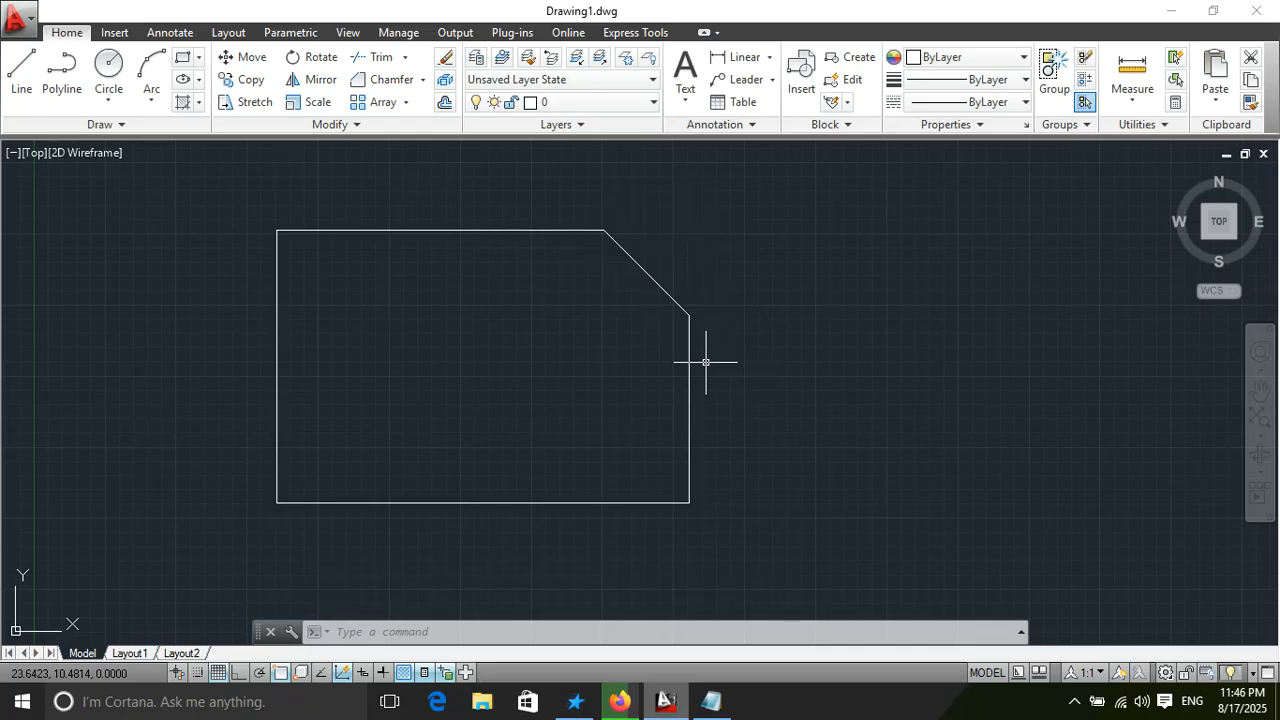
Step: Check the drawing's unit settings with the UNITS command and leave them without making changes
{"action": "left_click", "coordinate": [406, 636]}
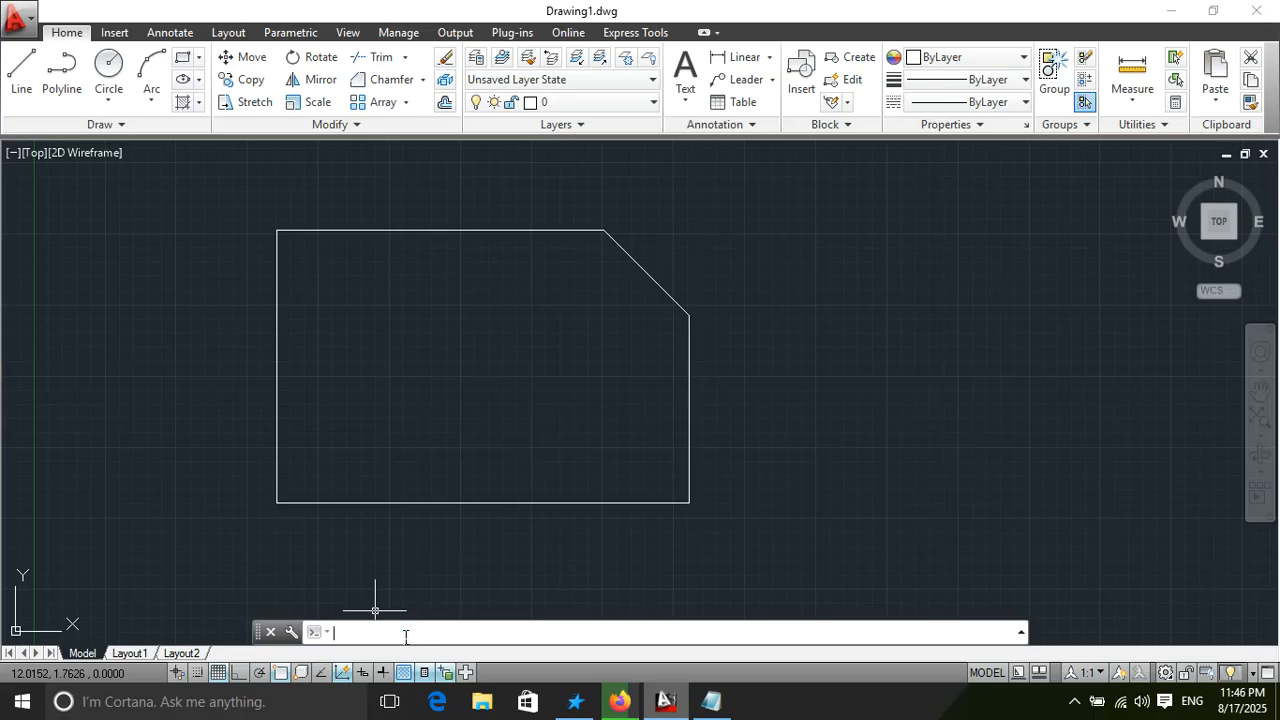
{"action": "type", "text": "un"}
{"action": "key", "text": "Return"}
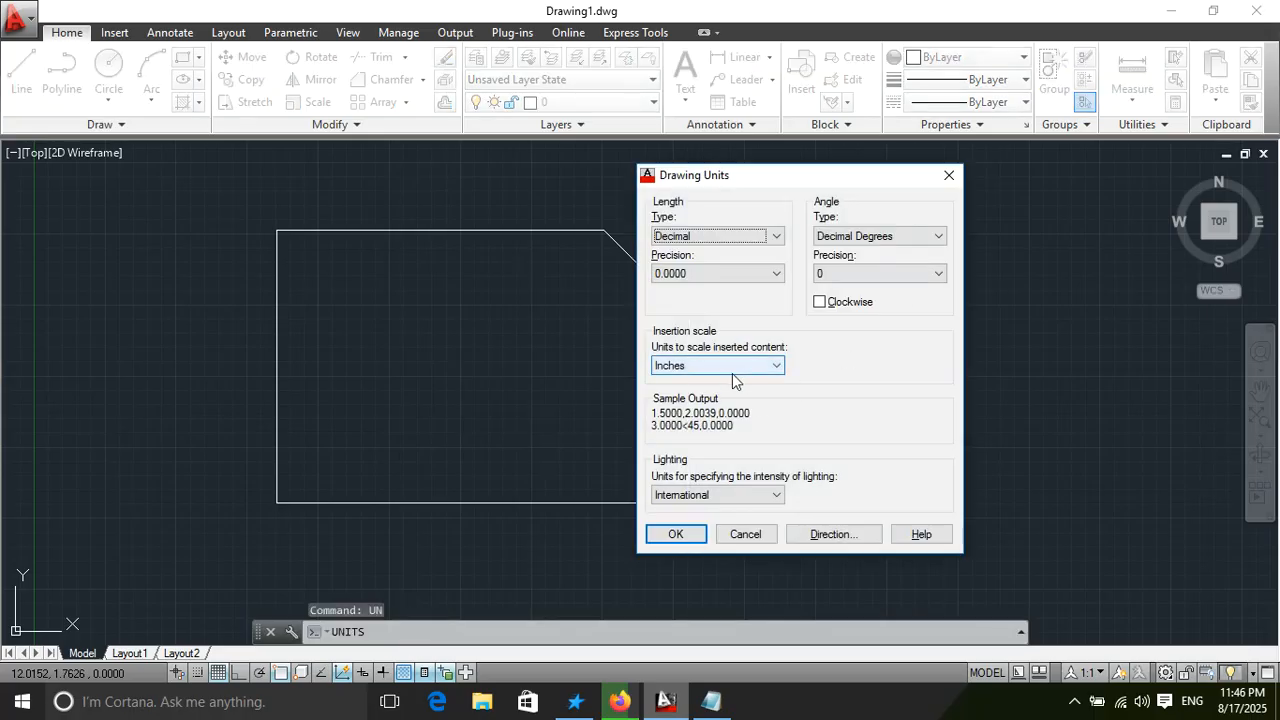
{"action": "left_click", "coordinate": [745, 534]}
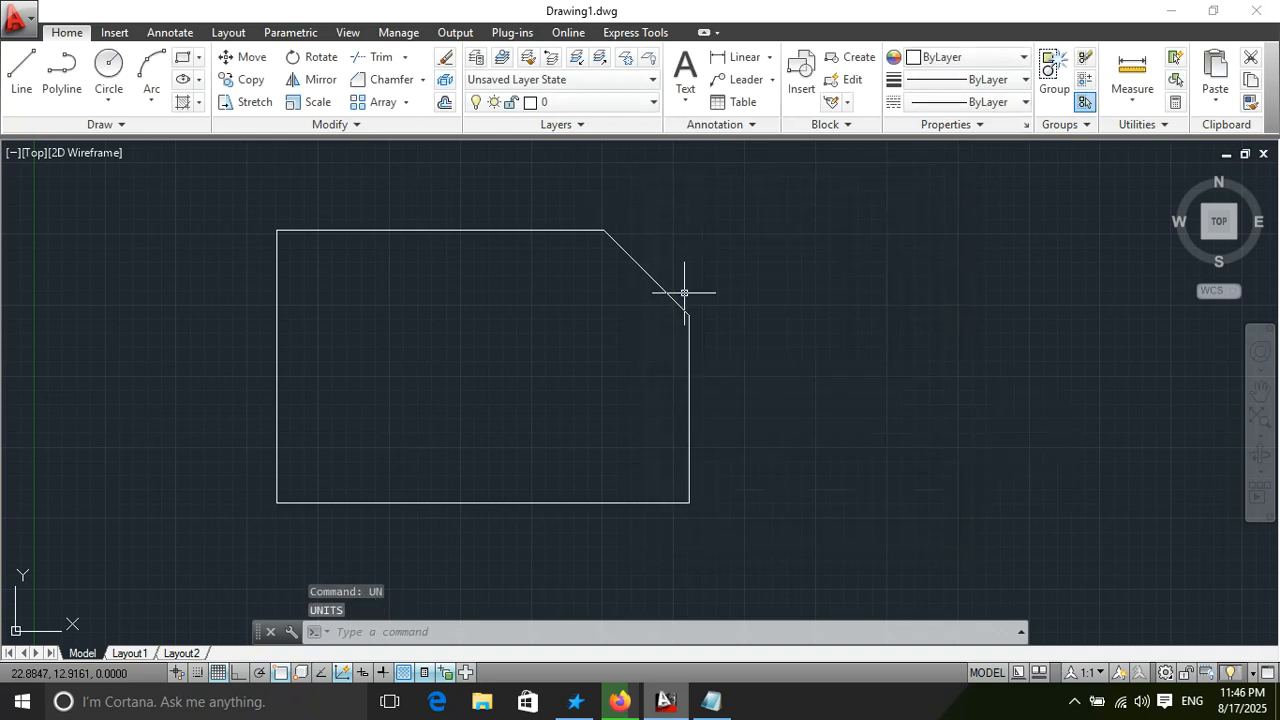
Step: Undo the corner chamfer and the rectangle to clear the drawing
{"action": "left_click", "coordinate": [452, 231]}
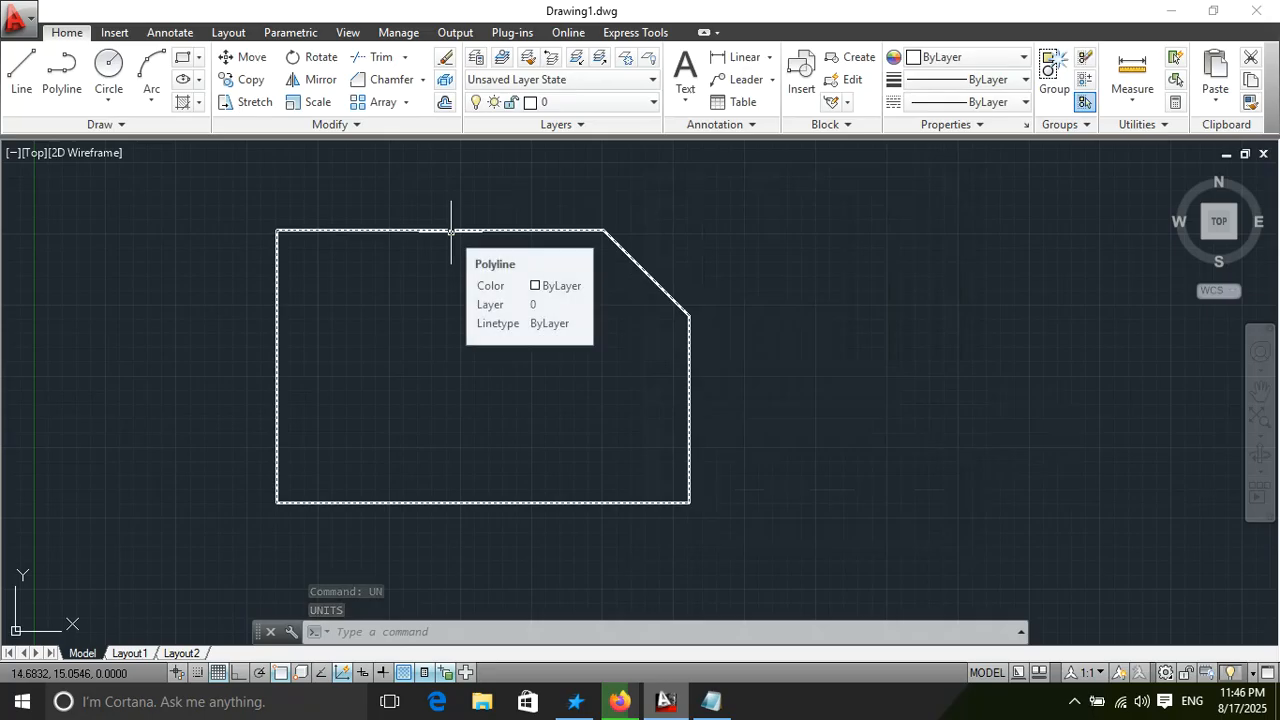
{"action": "left_click", "coordinate": [492, 636]}
{"action": "type", "text": "u"}
{"action": "key", "text": "Return"}
{"action": "type", "text": "u"}
{"action": "key", "text": "Return"}
{"action": "type", "text": "u"}
{"action": "key", "text": "Return"}
{"action": "type", "text": "u"}
{"action": "key", "text": "Return"}
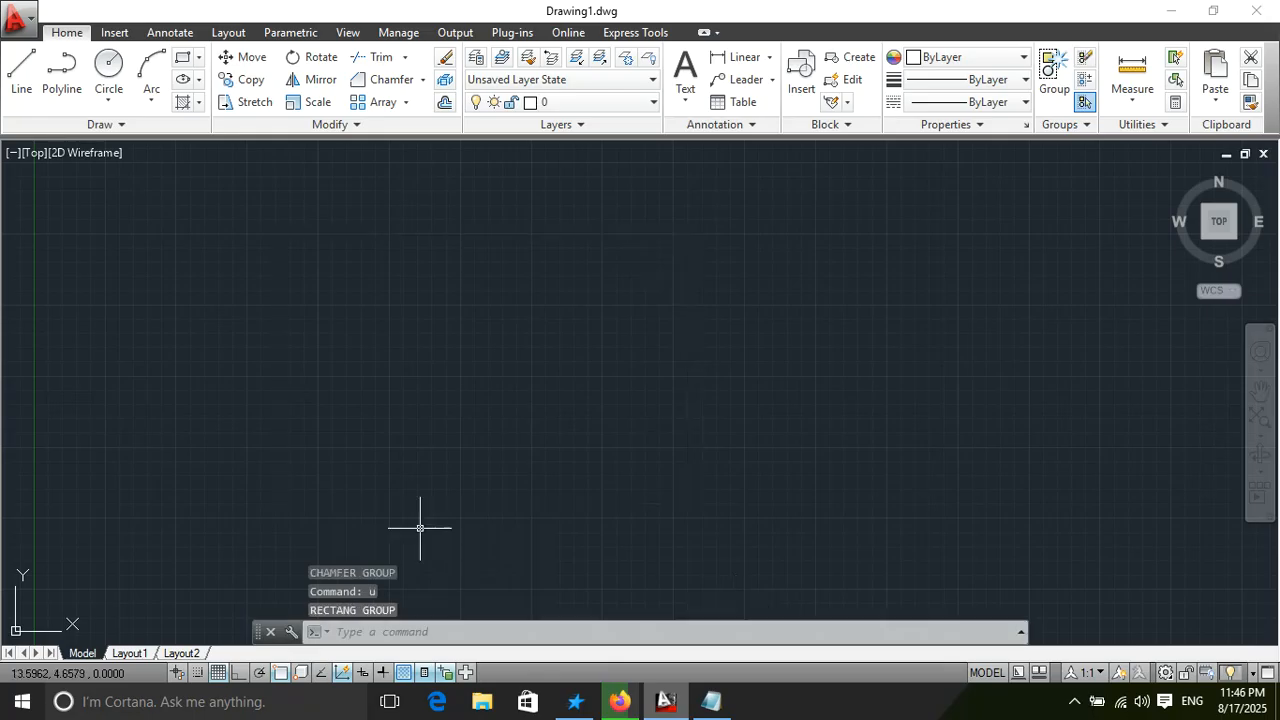
Step: Draw a new plain rectangle in the cleared drawing, with its lower-right corner at about 23.25, 6.73
{"action": "left_click", "coordinate": [182, 62]}
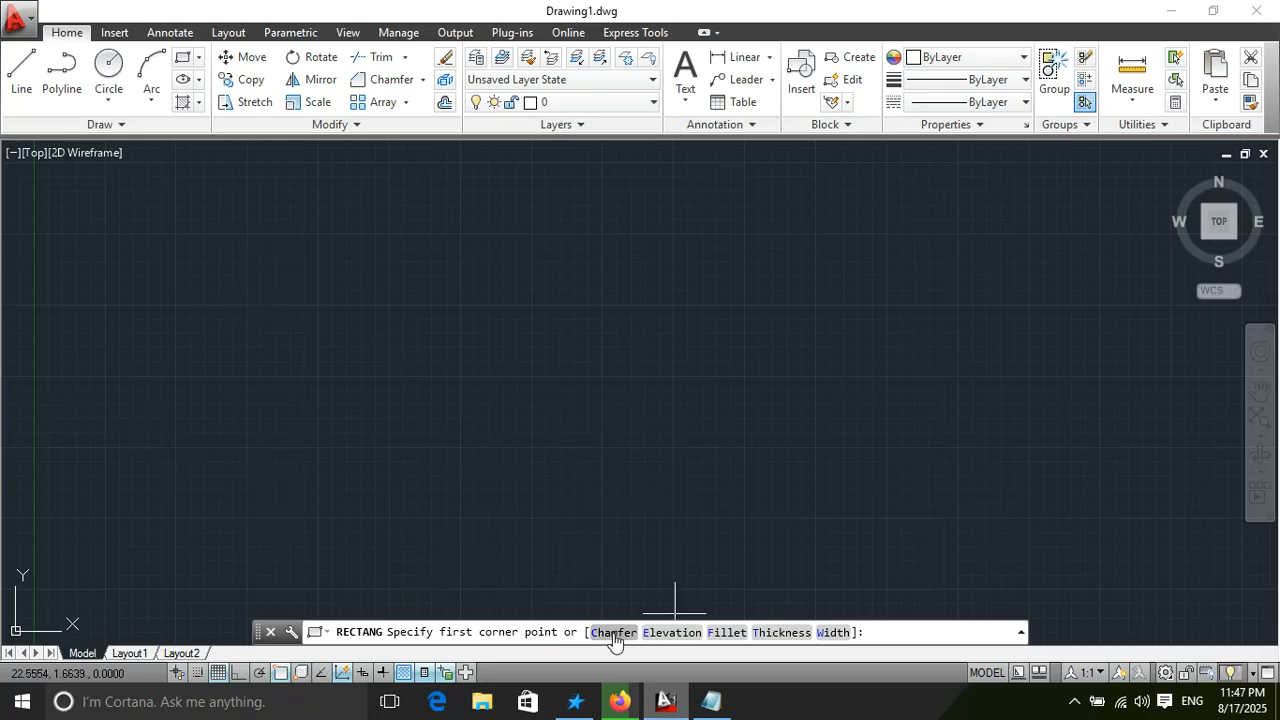
{"action": "left_click", "coordinate": [283, 238]}
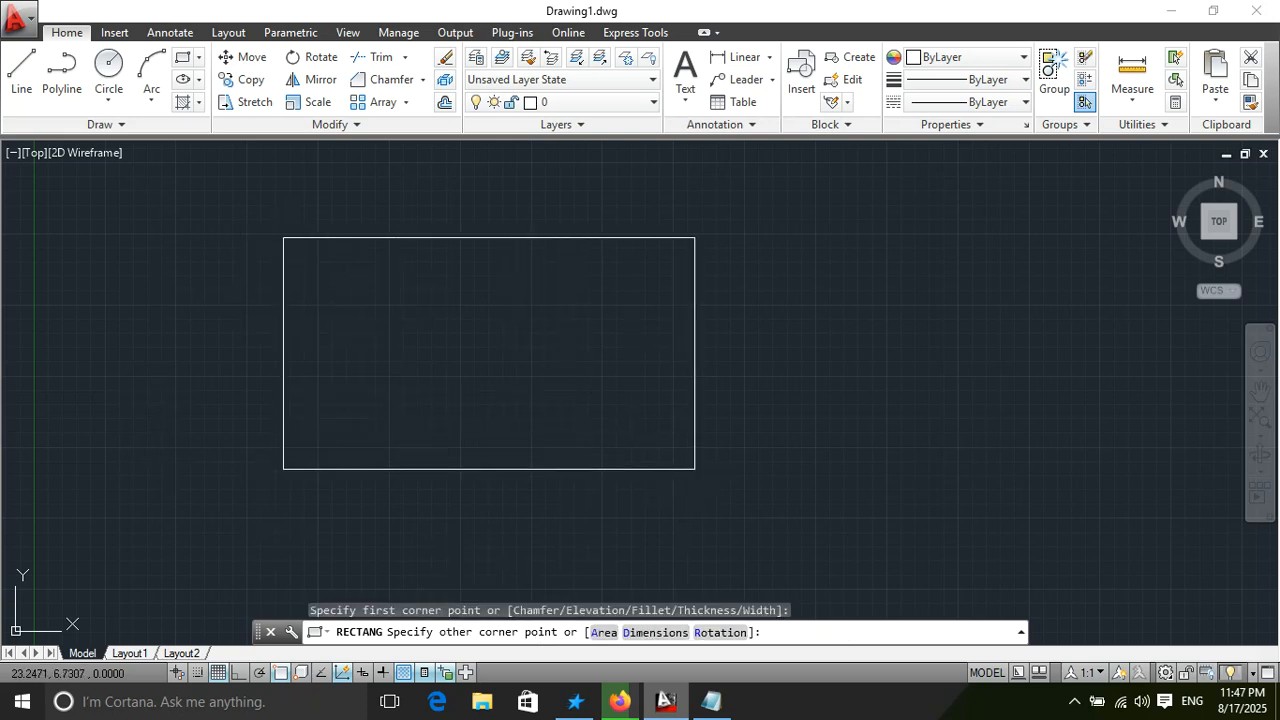
{"action": "left_click", "coordinate": [695, 468]}
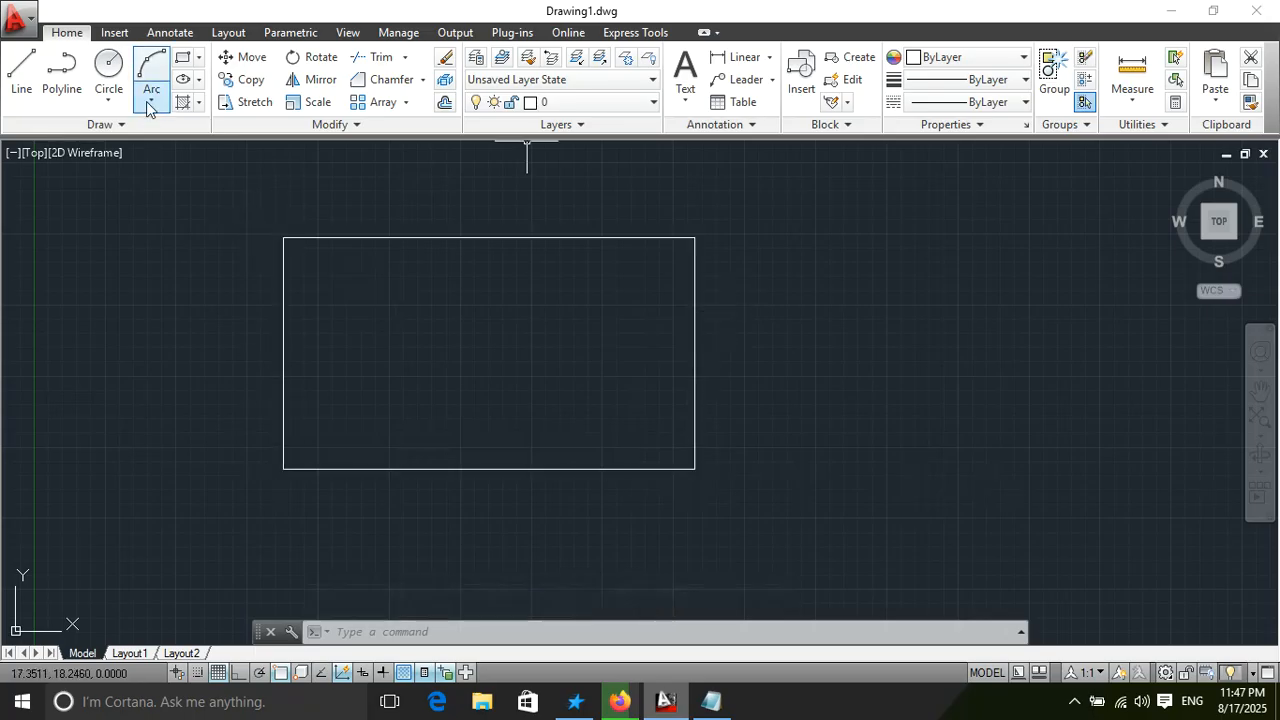
{"action": "left_click", "coordinate": [460, 637]}
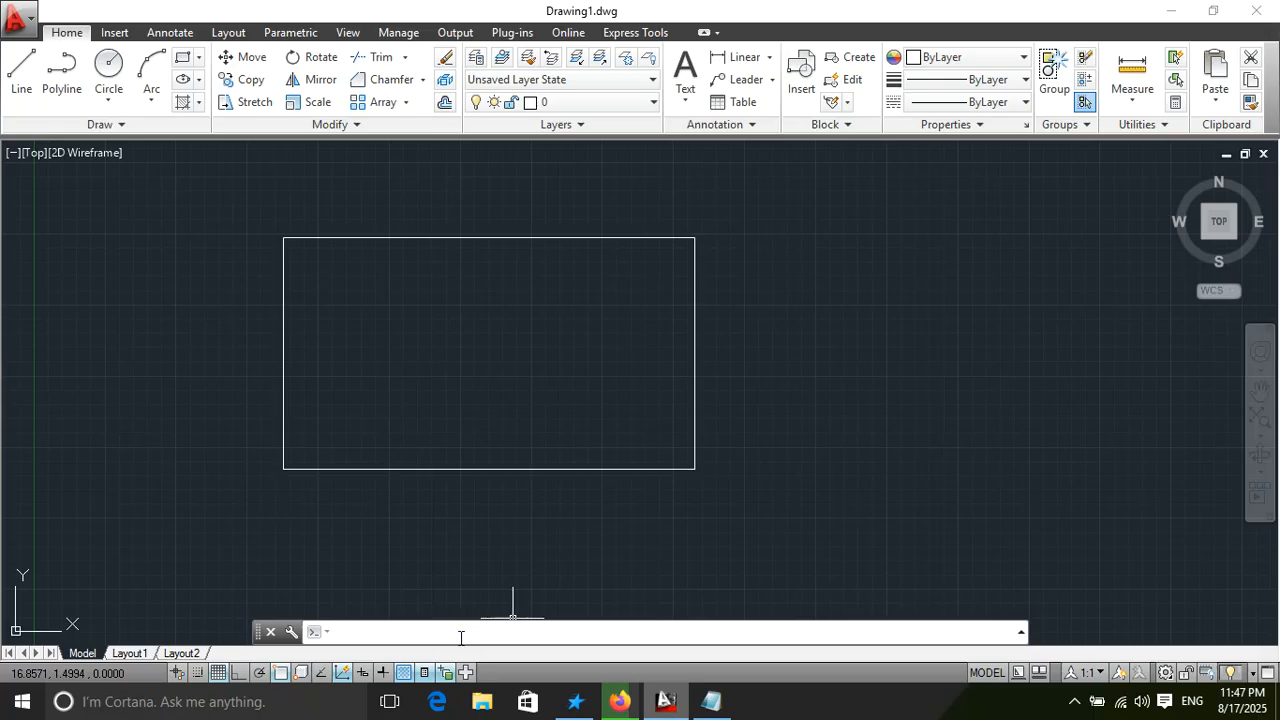
Step: Undo the plain rectangle and draw a new one in its place with both rectangle chamfer distances set to 3
{"action": "type", "text": "u"}
{"action": "key", "text": "Return"}
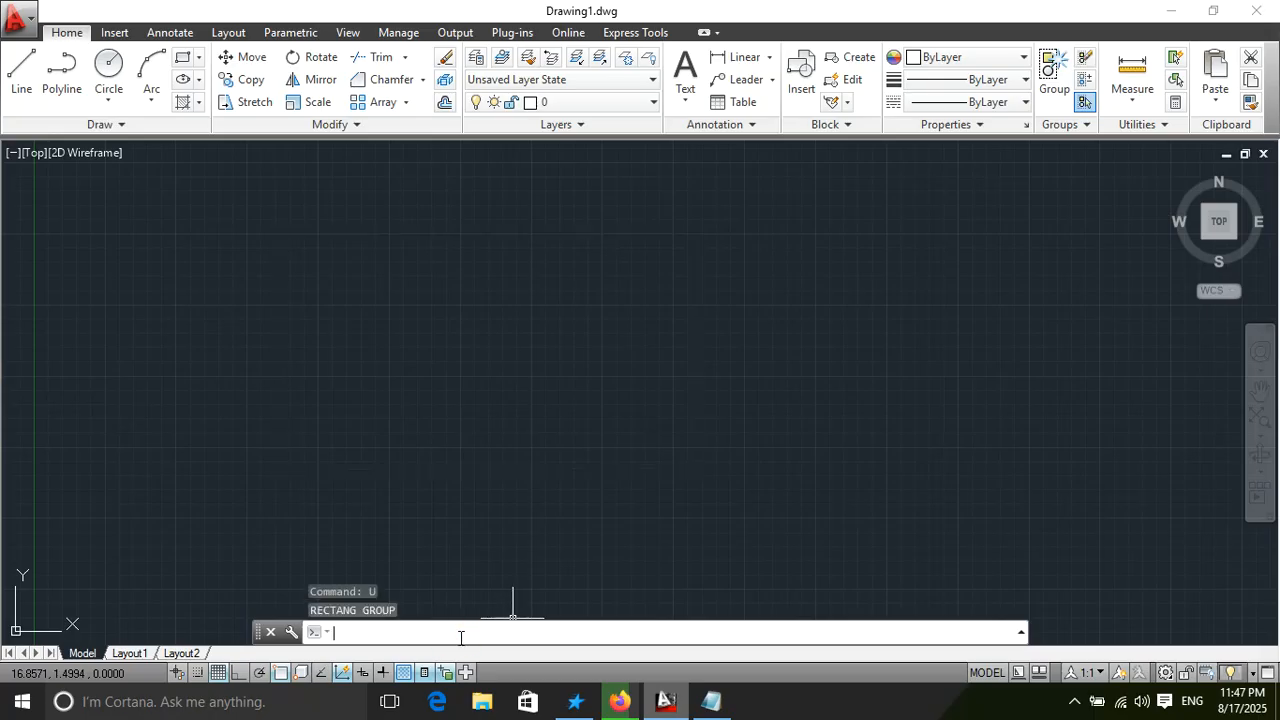
{"action": "left_click", "coordinate": [187, 64]}
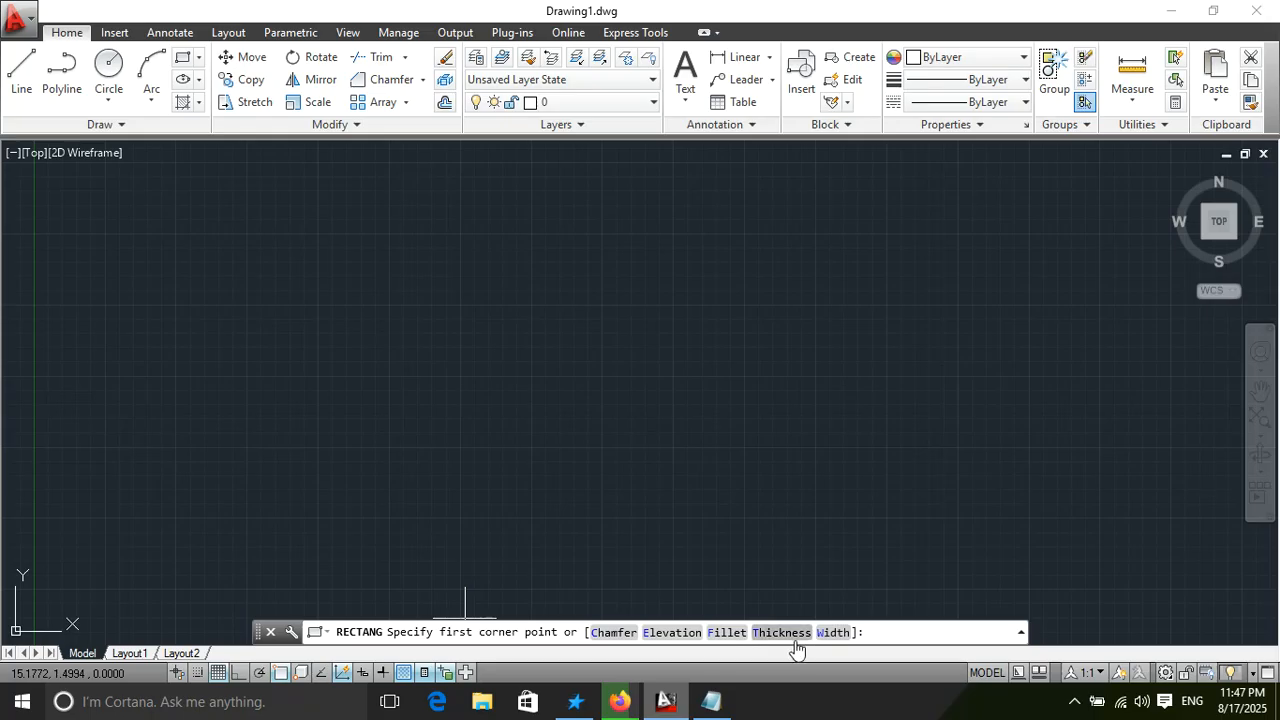
{"action": "left_click", "coordinate": [618, 632]}
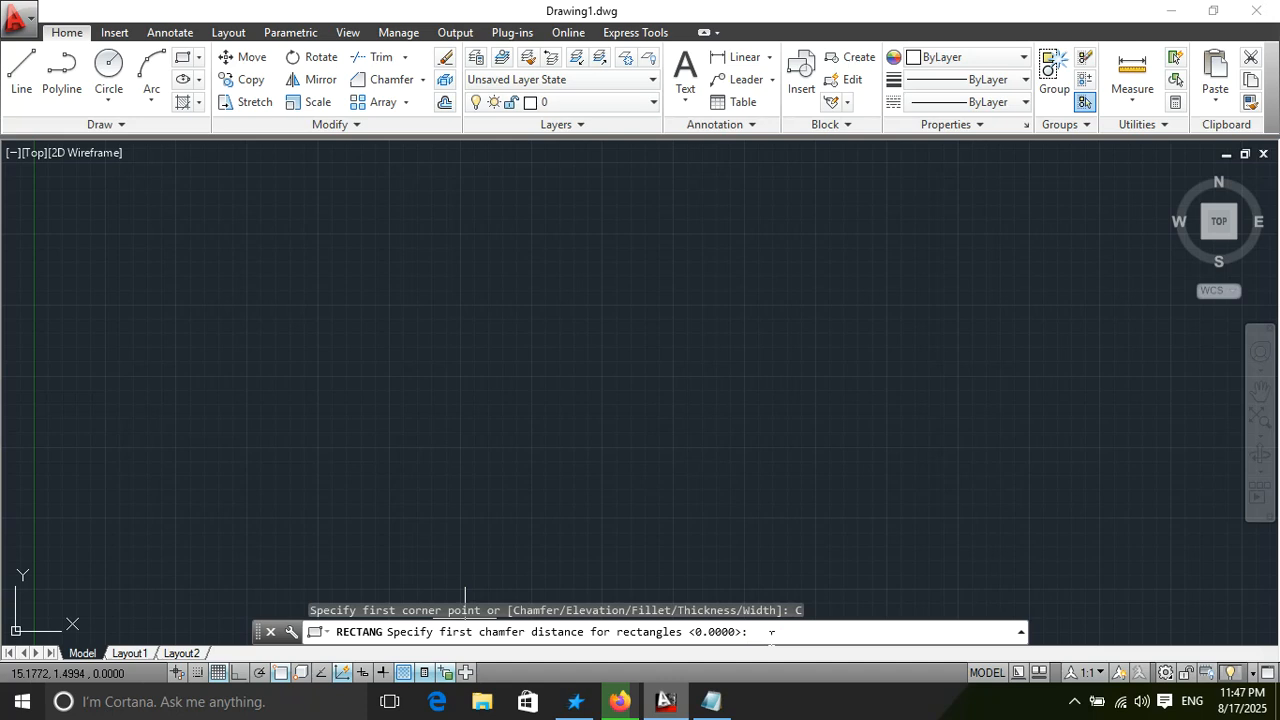
{"action": "key", "text": "Return"}
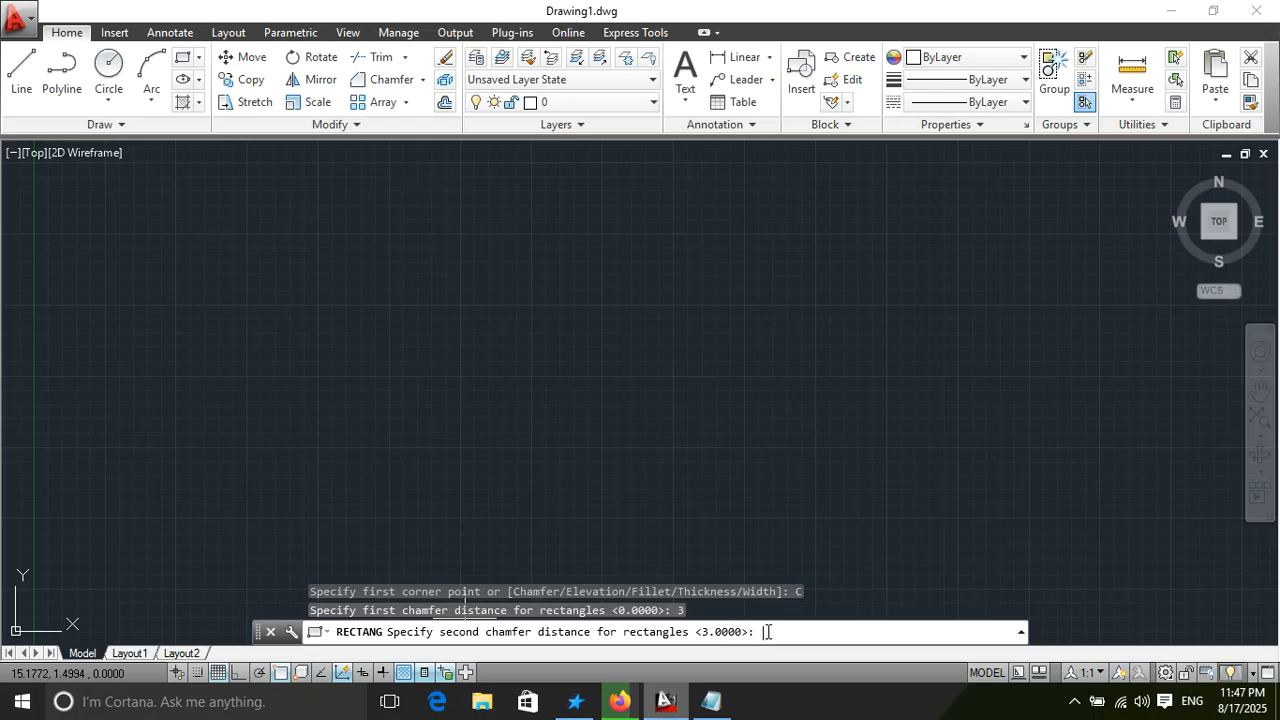
{"action": "key", "text": "Return"}
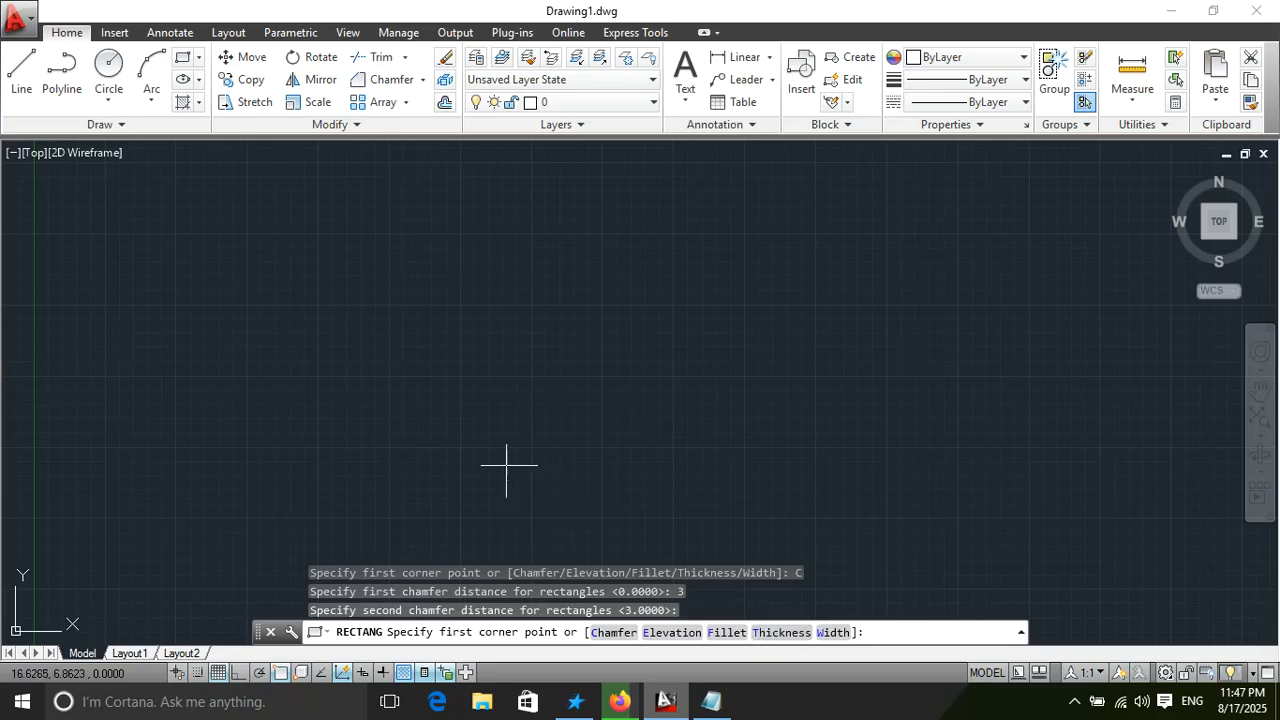
{"action": "left_click", "coordinate": [338, 237]}
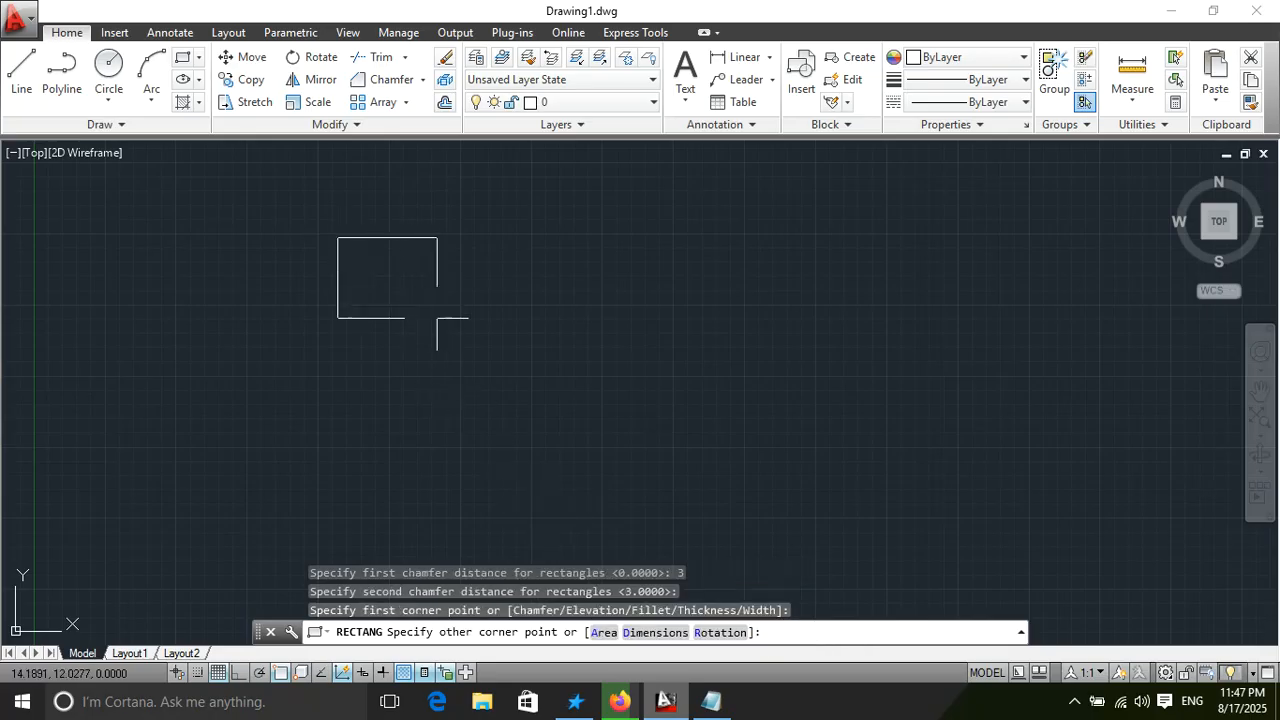
{"action": "left_click", "coordinate": [669, 448]}
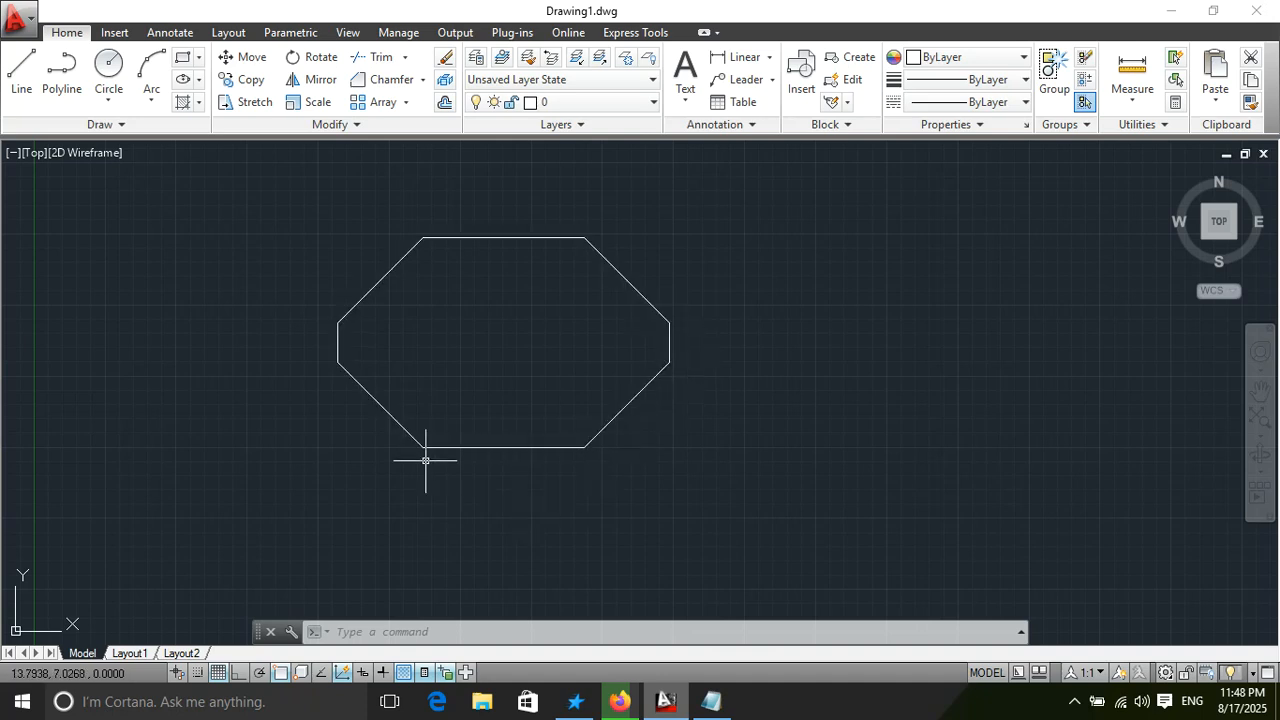
Step: Cancel the restarted Rectangle command and undo back past the chamfered rectangle to leave the drawing empty
{"action": "left_click", "coordinate": [183, 57]}
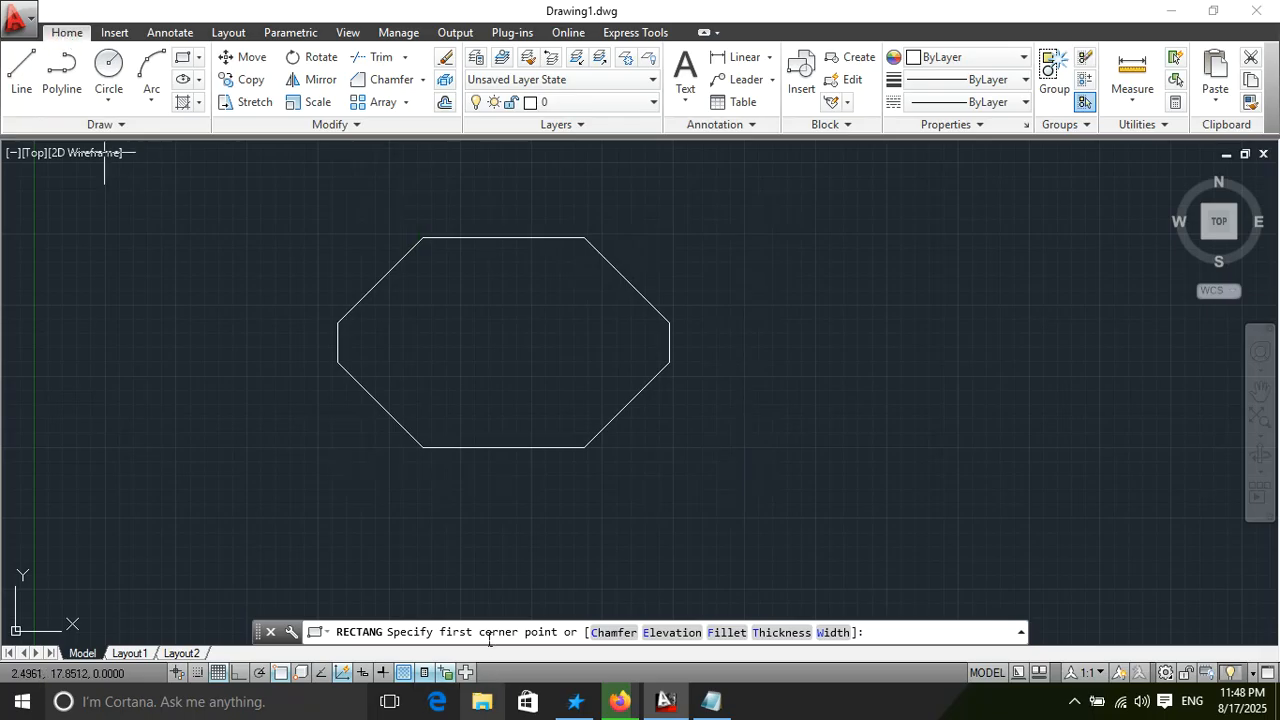
{"action": "key", "text": "Escape"}
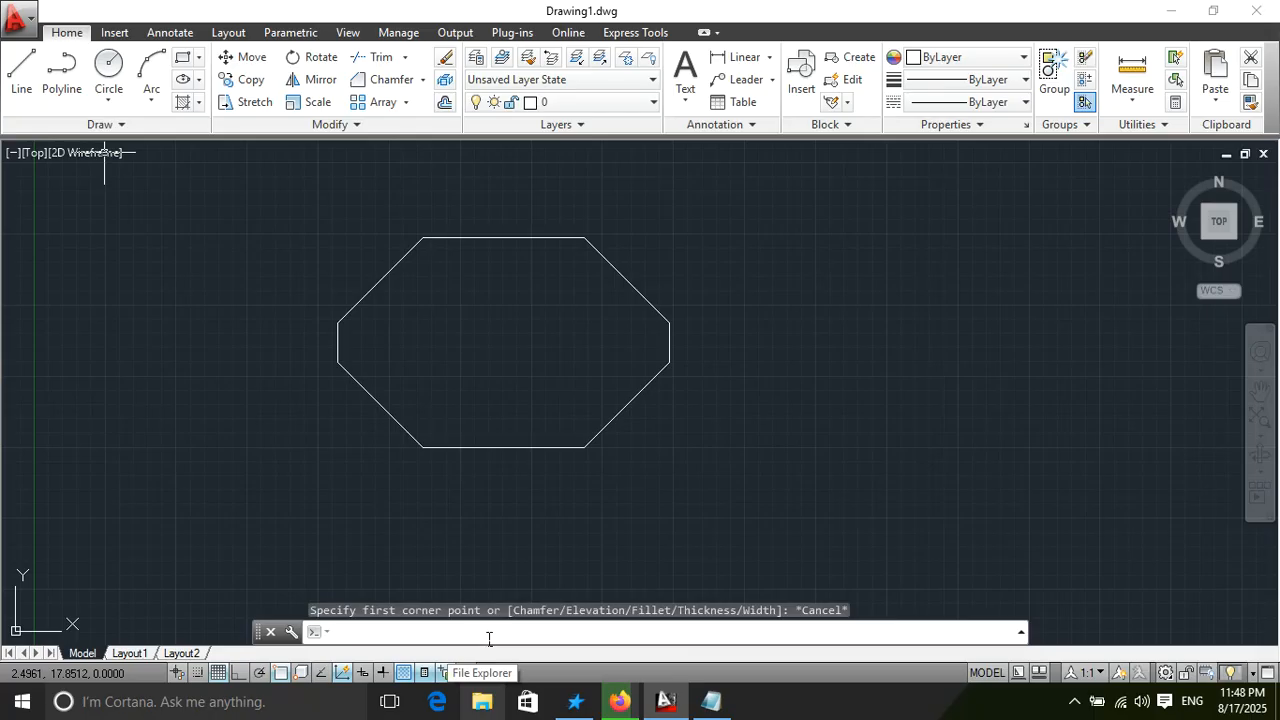
{"action": "type", "text": "u"}
{"action": "key", "text": "Return"}
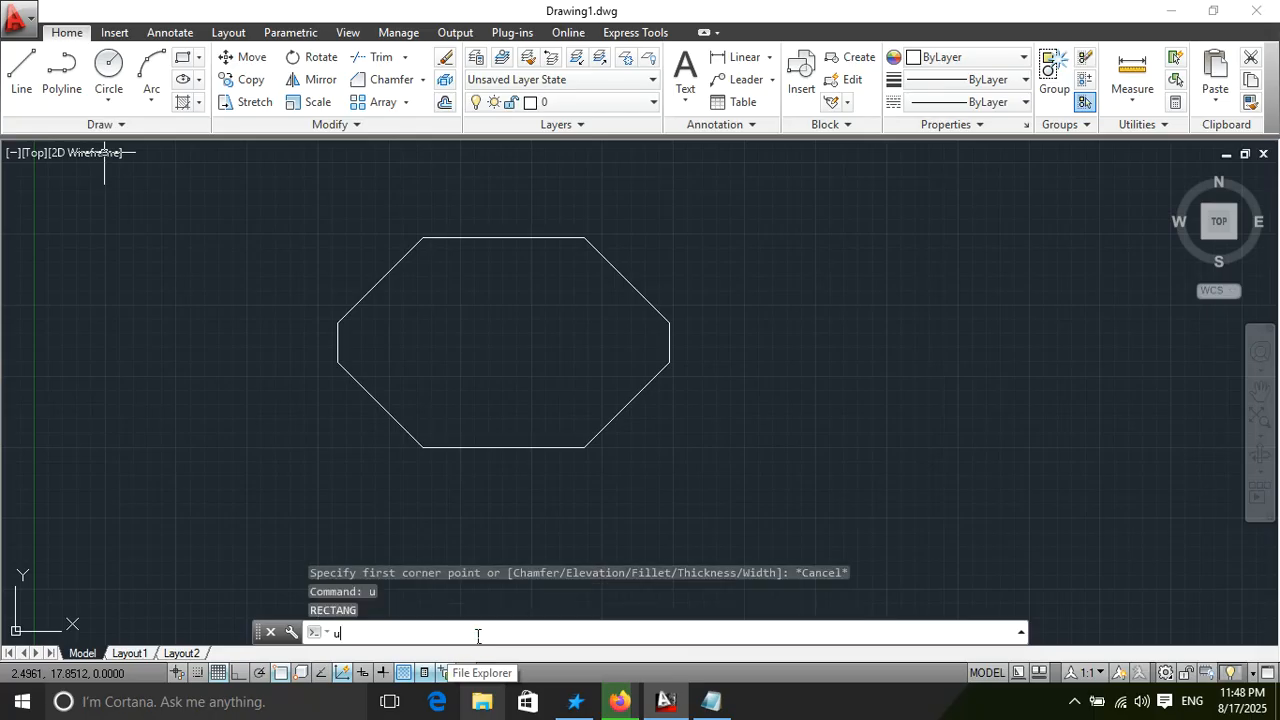
{"action": "type", "text": "u"}
{"action": "key", "text": "Return"}
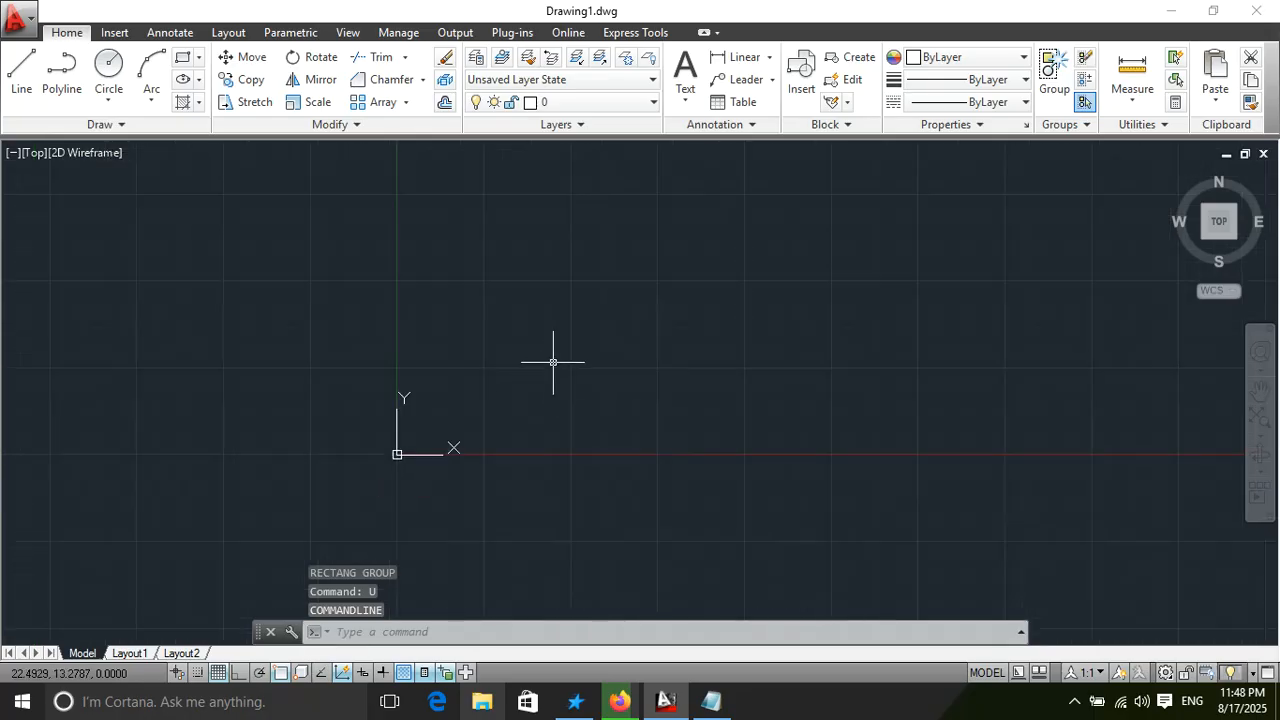
Step: Switch to Notepad, add the line "dli = Linear Dimension" below the notes, highlight the initials behind the abbreviation, and return to AutoCAD
{"action": "left_click", "coordinate": [711, 701]}
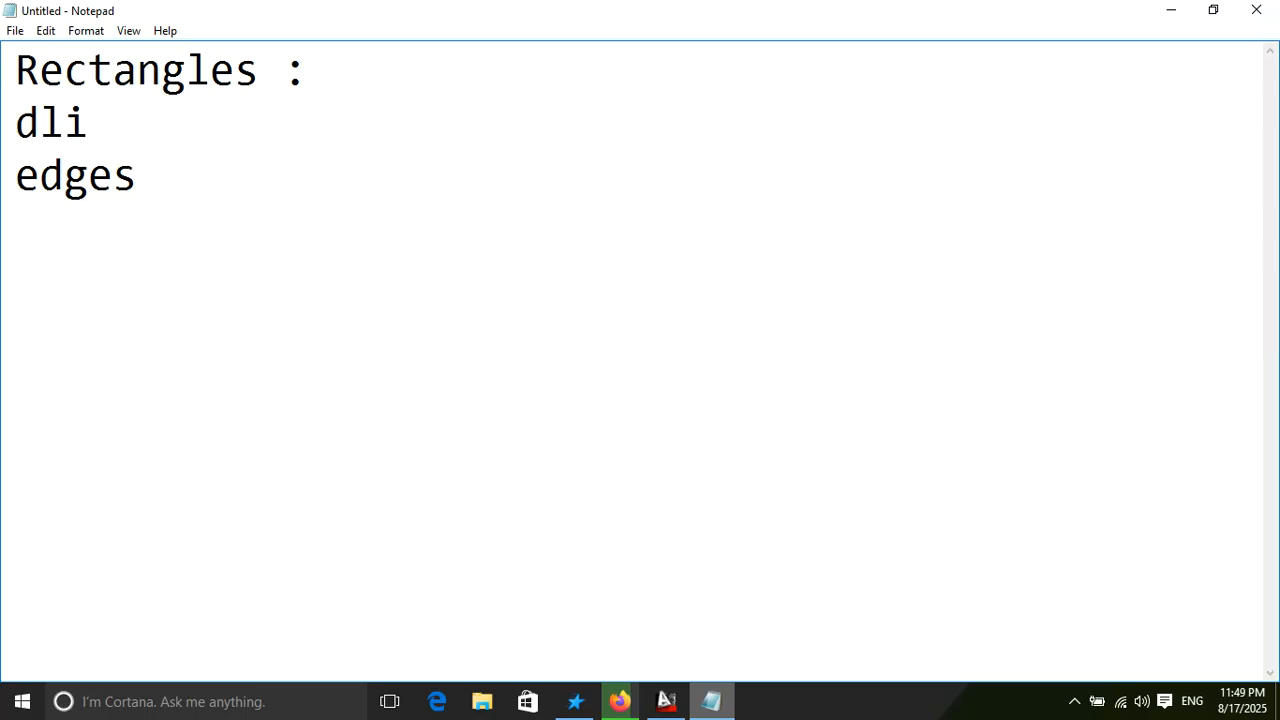
{"action": "type", "text": "dli = Linear"}
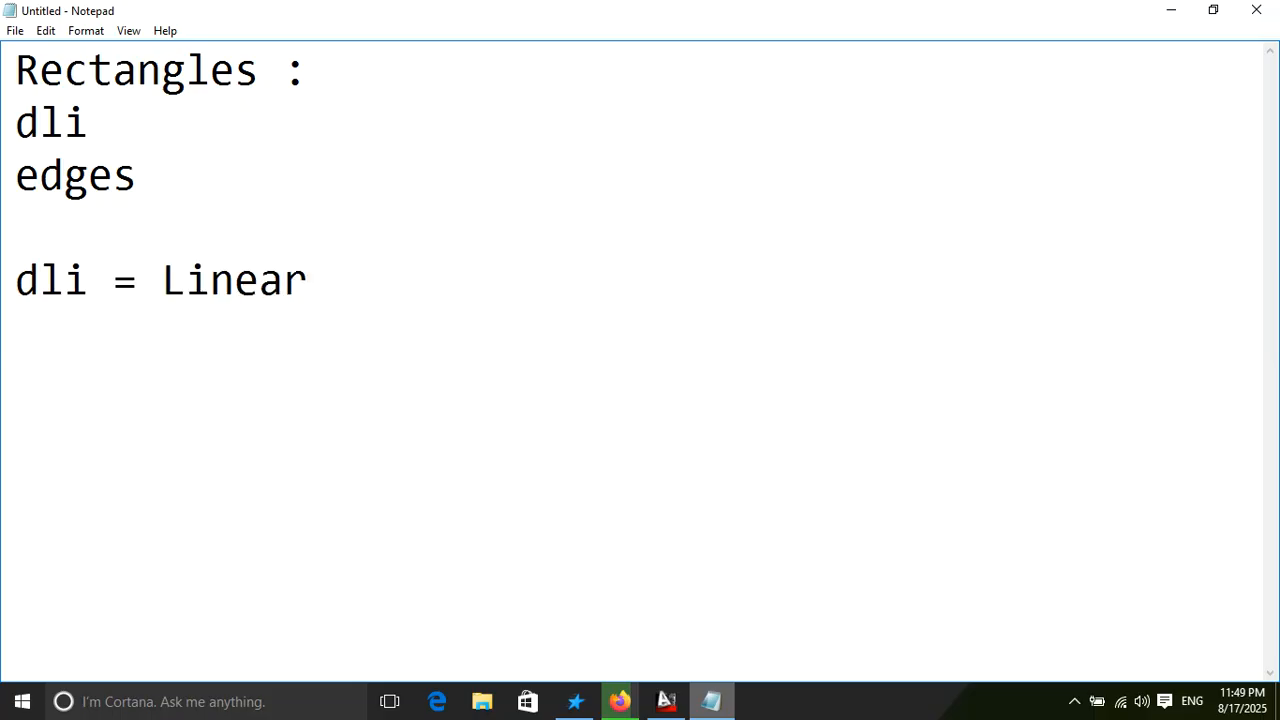
{"action": "type", "text": " Dimension"}
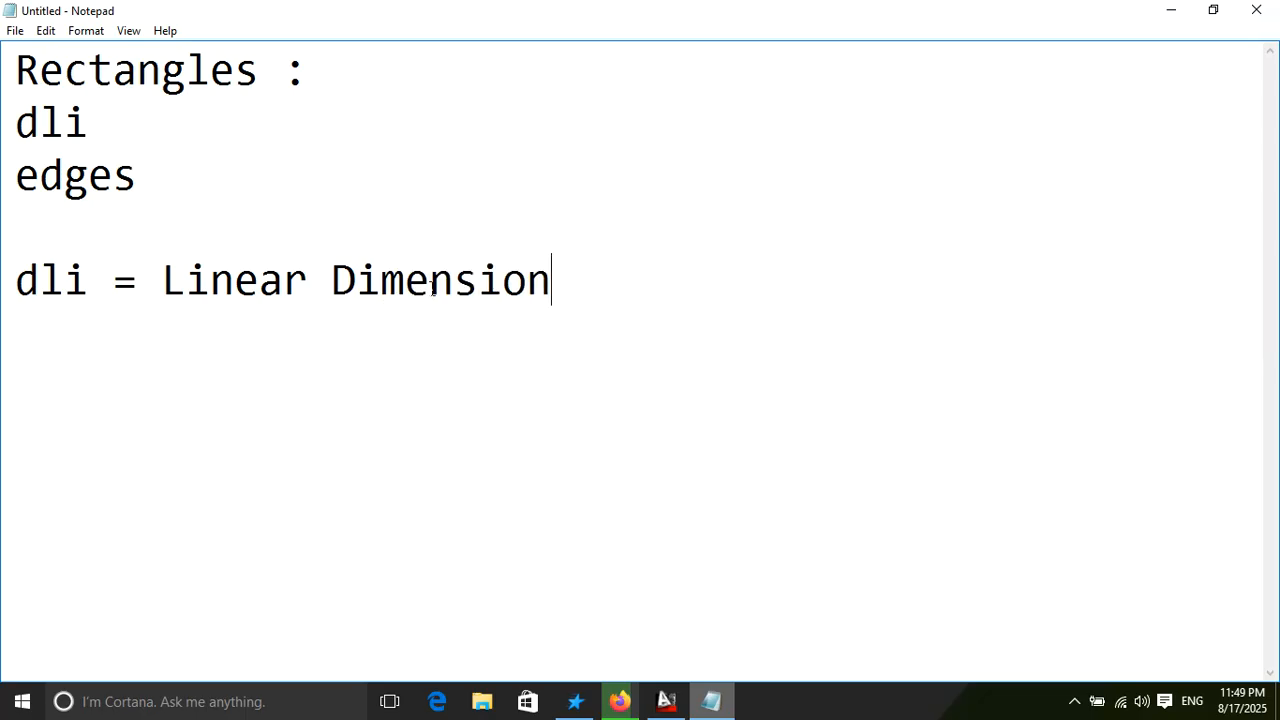
{"action": "left_click_drag", "start_coordinate": [352, 282], "coordinate": [319, 282]}
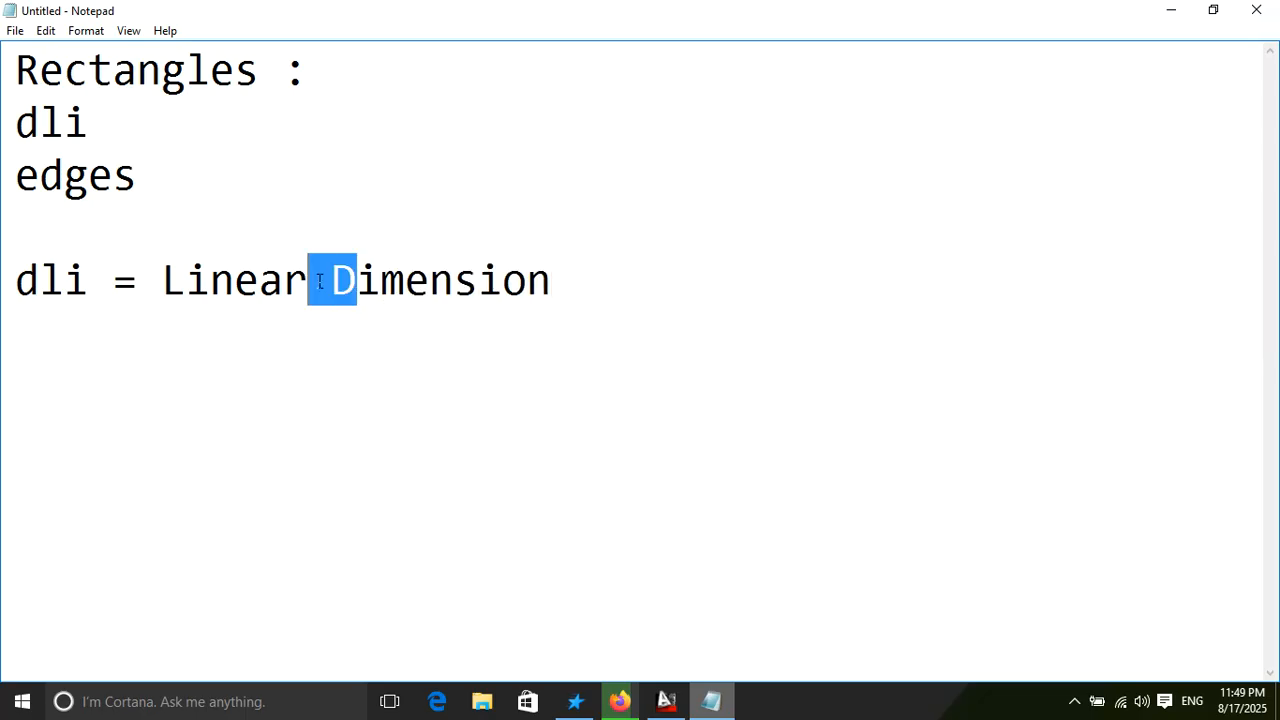
{"action": "left_click_drag", "start_coordinate": [165, 282], "coordinate": [207, 280]}
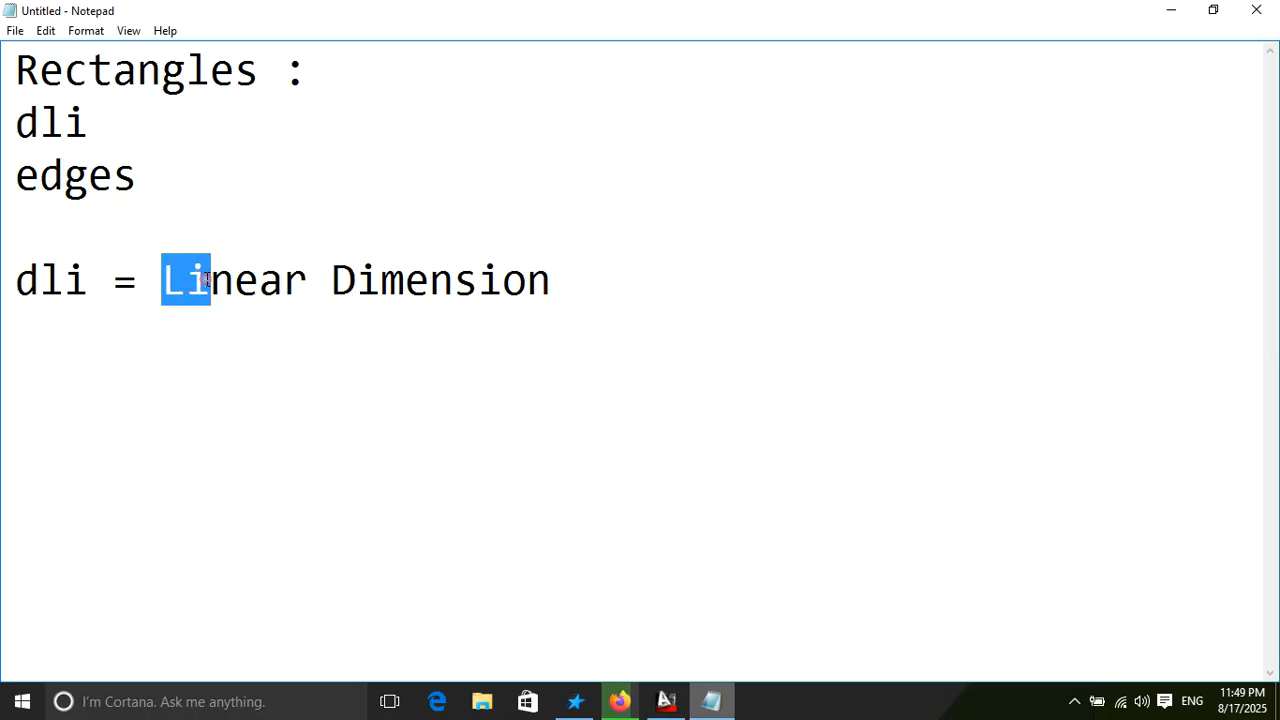
{"action": "left_click_drag", "start_coordinate": [318, 282], "coordinate": [360, 282]}
{"action": "left_click_drag", "start_coordinate": [212, 282], "coordinate": [155, 281]}
{"action": "left_click", "coordinate": [1170, 10]}
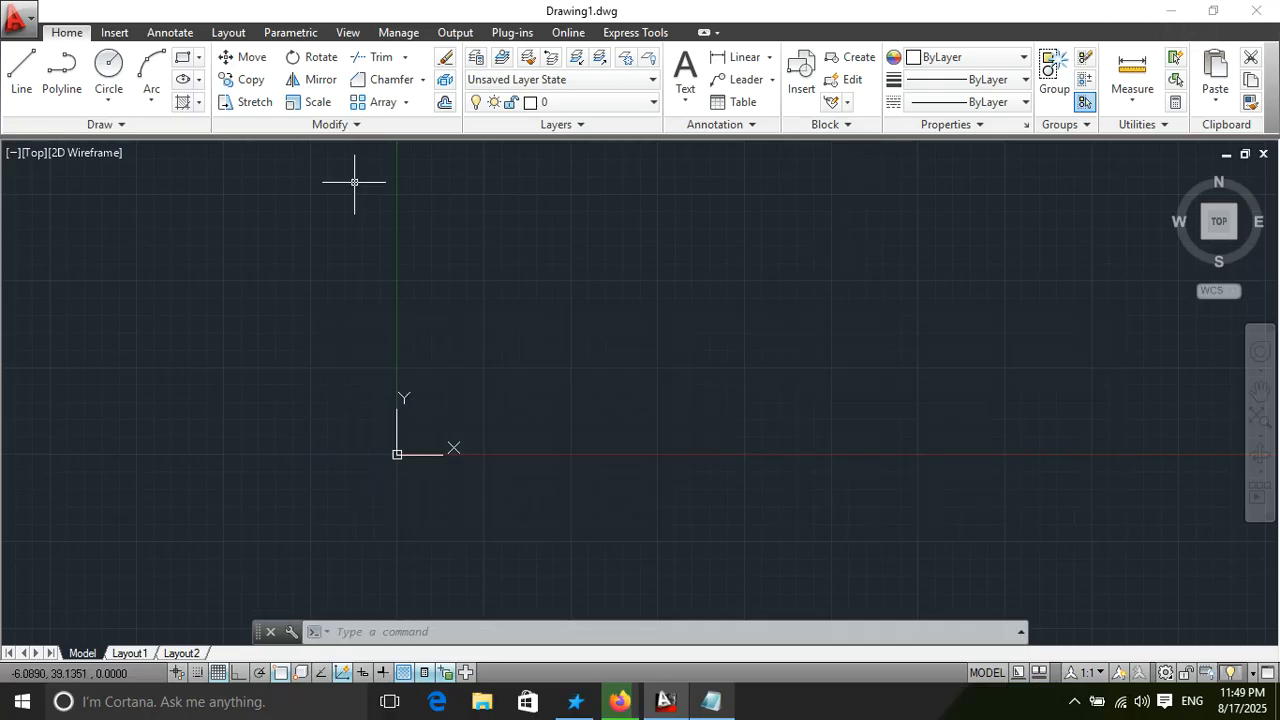
Step: Draw a chamfered rectangle around the origin, about 39 units high, with its lower-right corner at about 45.28, -8.13
{"action": "left_click", "coordinate": [183, 58]}
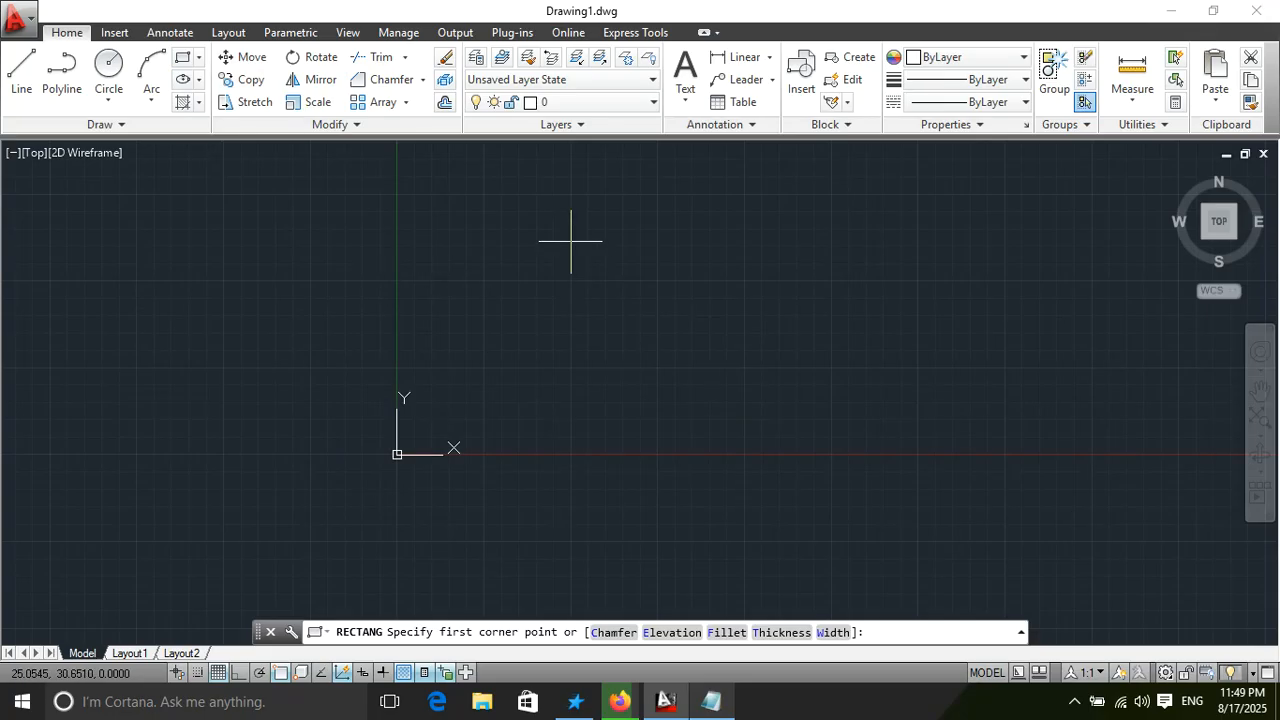
{"action": "left_click", "coordinate": [288, 240]}
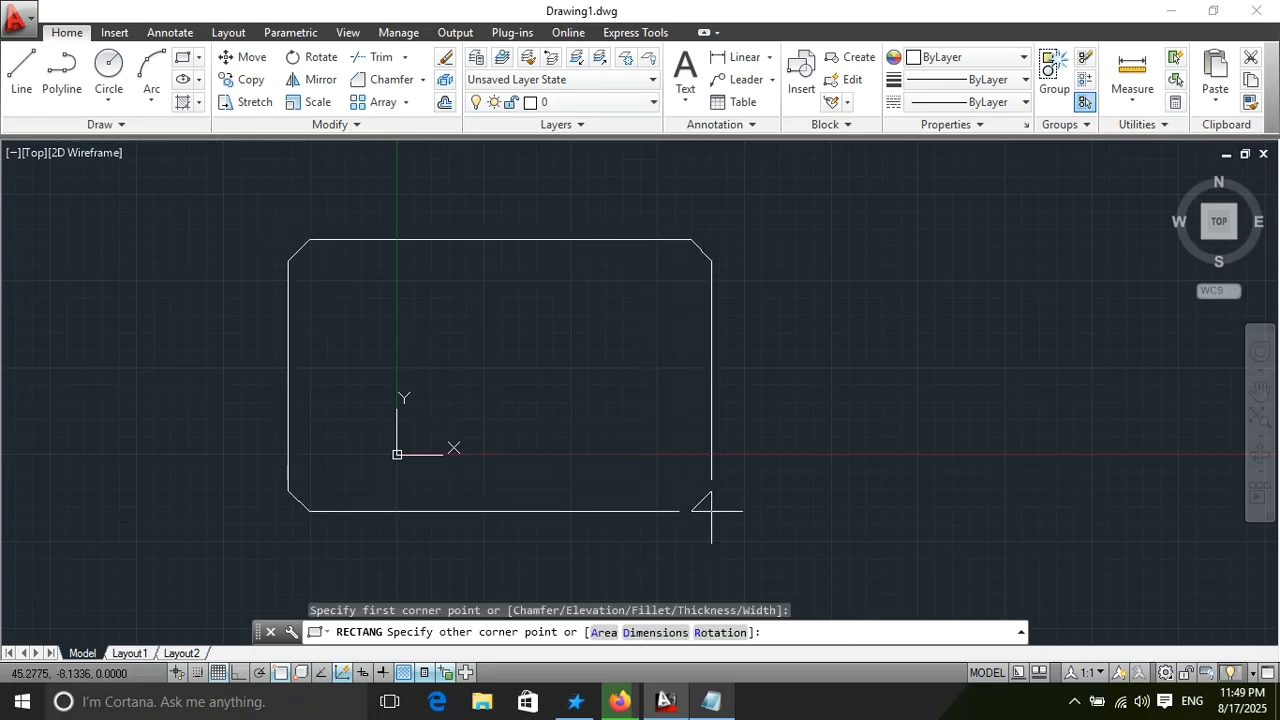
{"action": "left_click", "coordinate": [711, 511]}
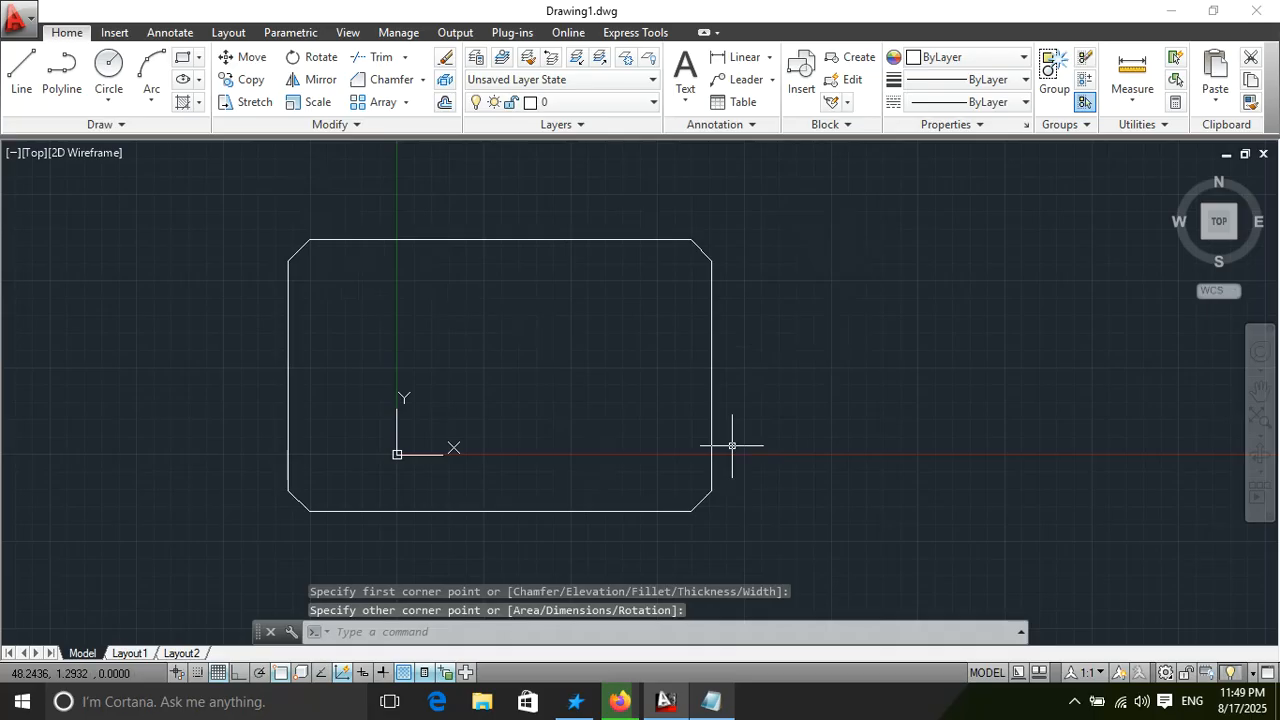
Step: Add a vertical DLI linear dimension between the right ends of the rectangle's top and bottom edges, placed outside its right side
{"action": "left_click", "coordinate": [389, 636]}
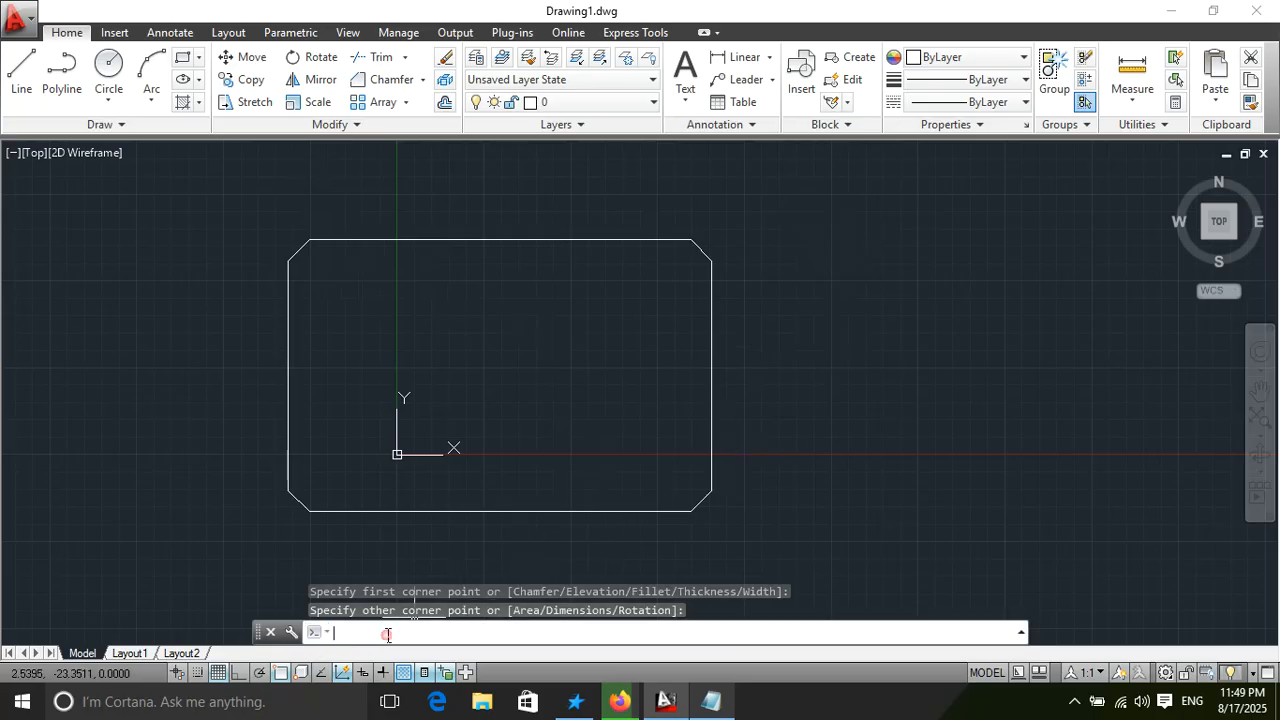
{"action": "type", "text": "dli"}
{"action": "key", "text": "Return"}
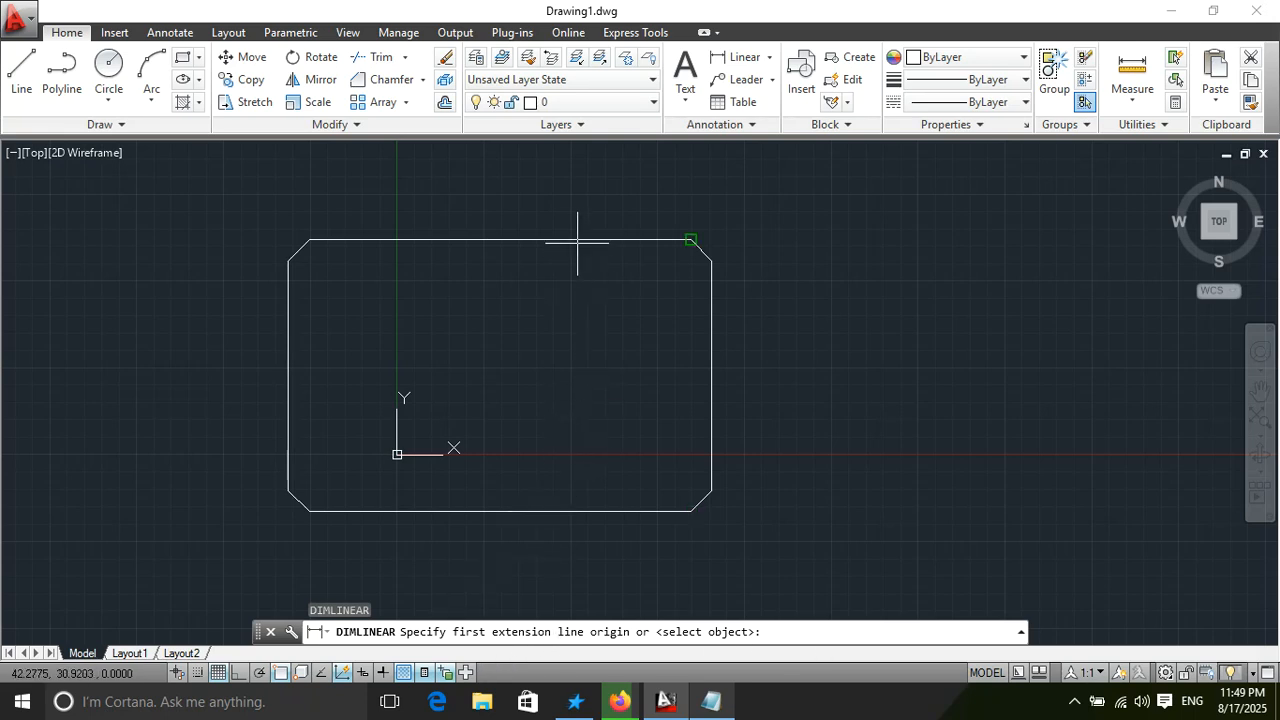
{"action": "left_click", "coordinate": [690, 239]}
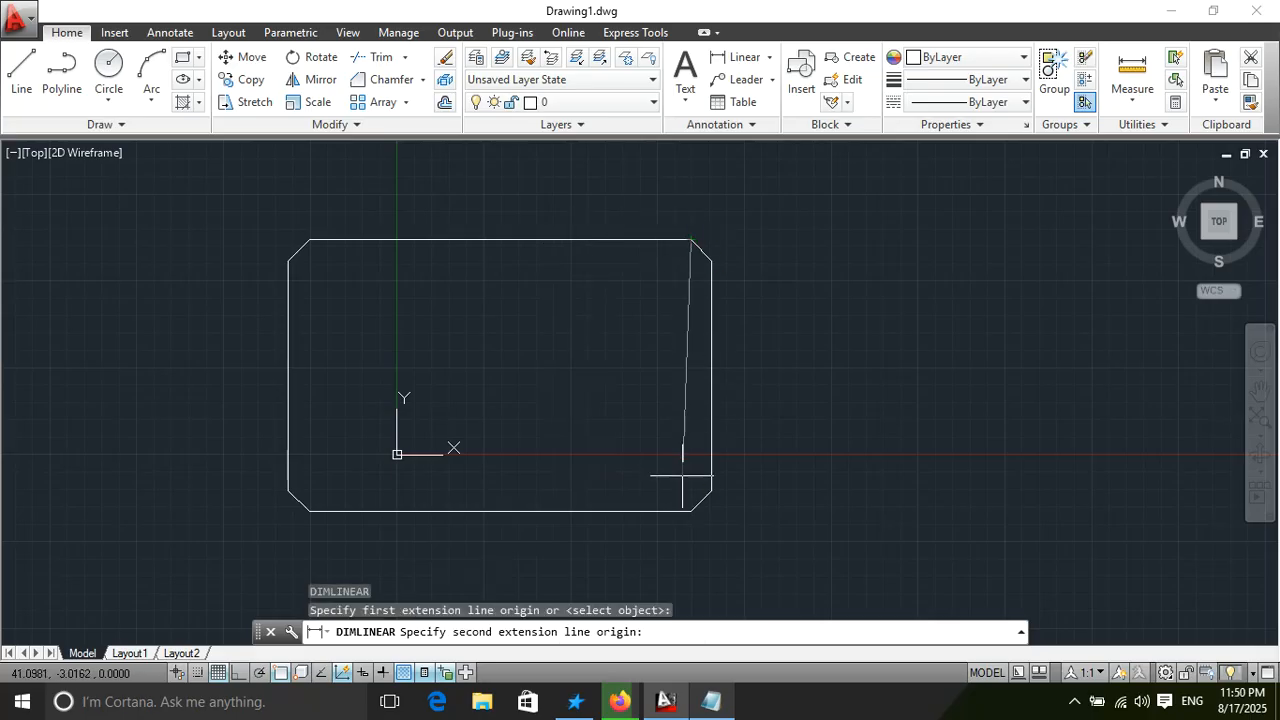
{"action": "left_click", "coordinate": [690, 511]}
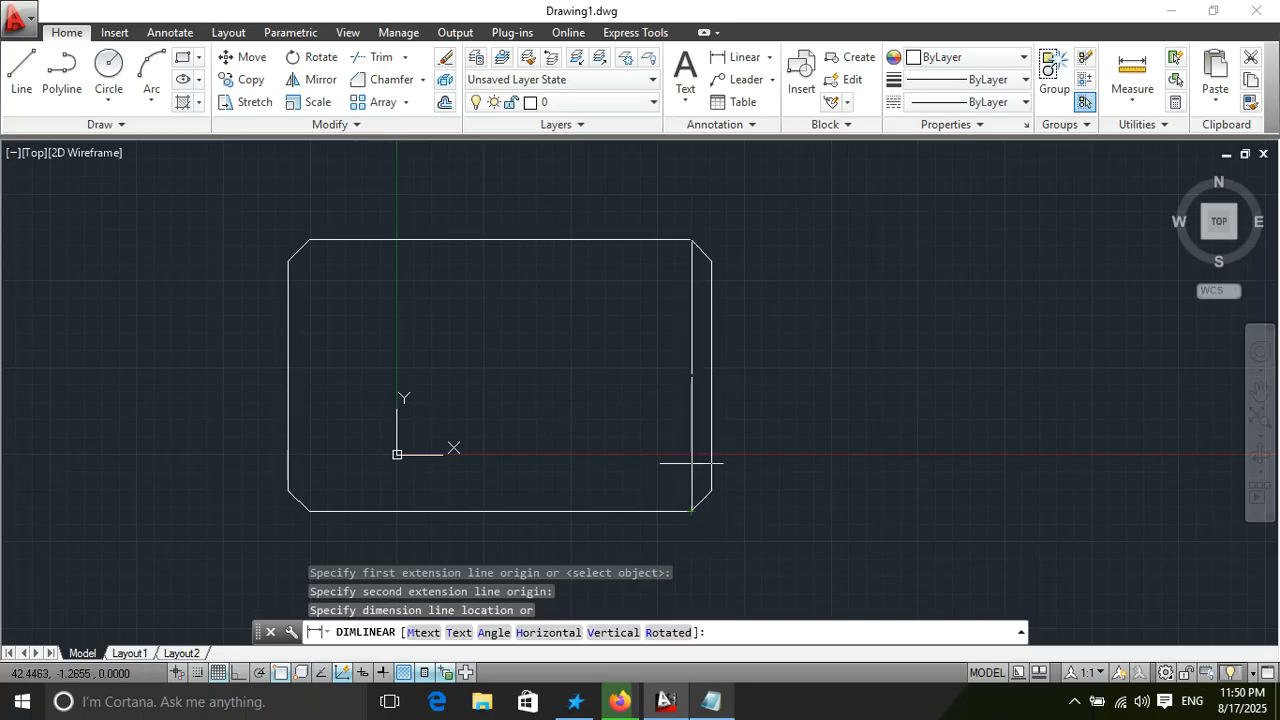
{"action": "left_click", "coordinate": [774, 376]}
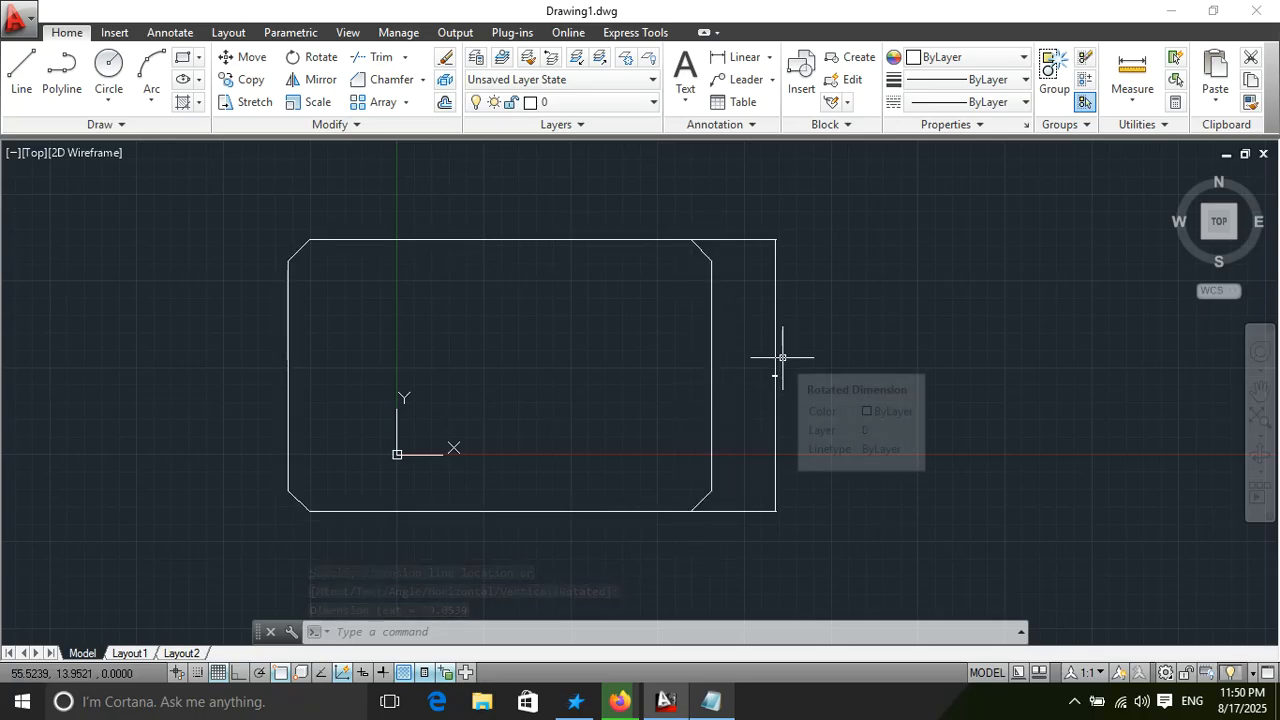
Step: Examine the dimension text on the vertical dimension line beside the rectangle up close
{"action": "scroll", "coordinate": [770, 374], "scroll_direction": "up", "scroll_amount": 2}
{"action": "scroll", "coordinate": [923, 337], "scroll_direction": "up", "scroll_amount": 4}
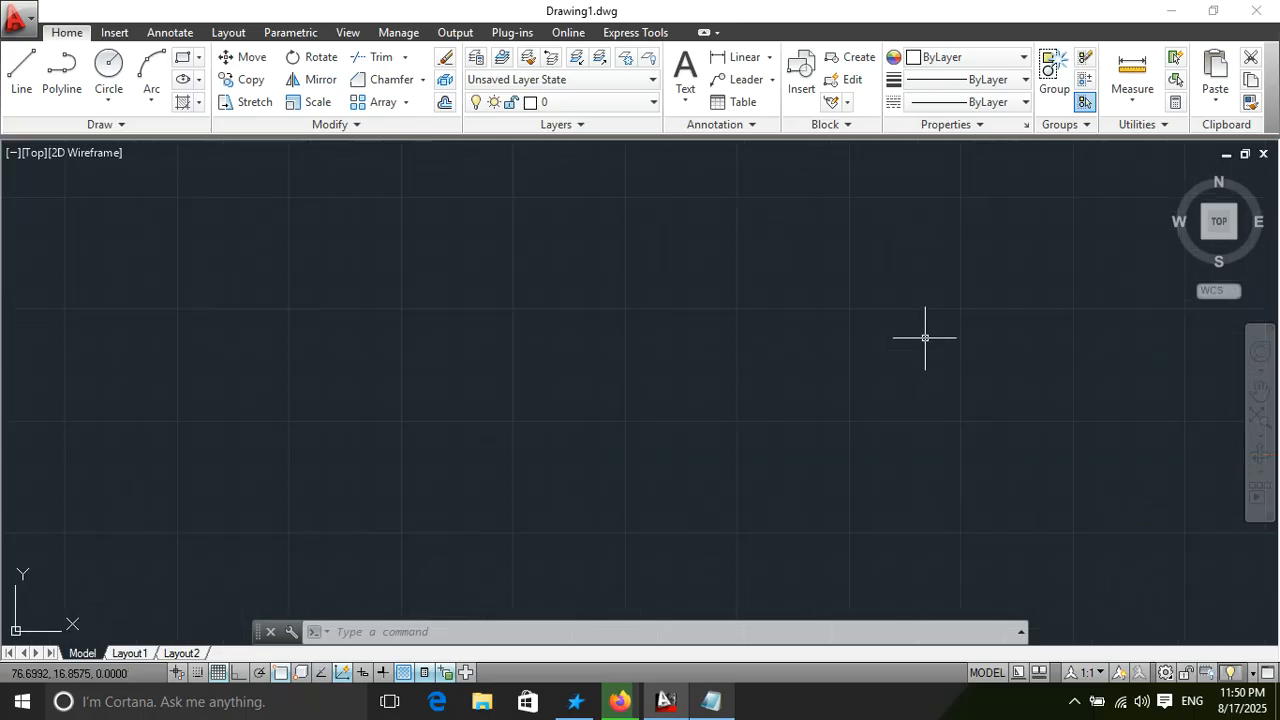
{"action": "left_click", "coordinate": [1260, 392]}
{"action": "left_click_drag", "start_coordinate": [477, 389], "coordinate": [550, 307]}
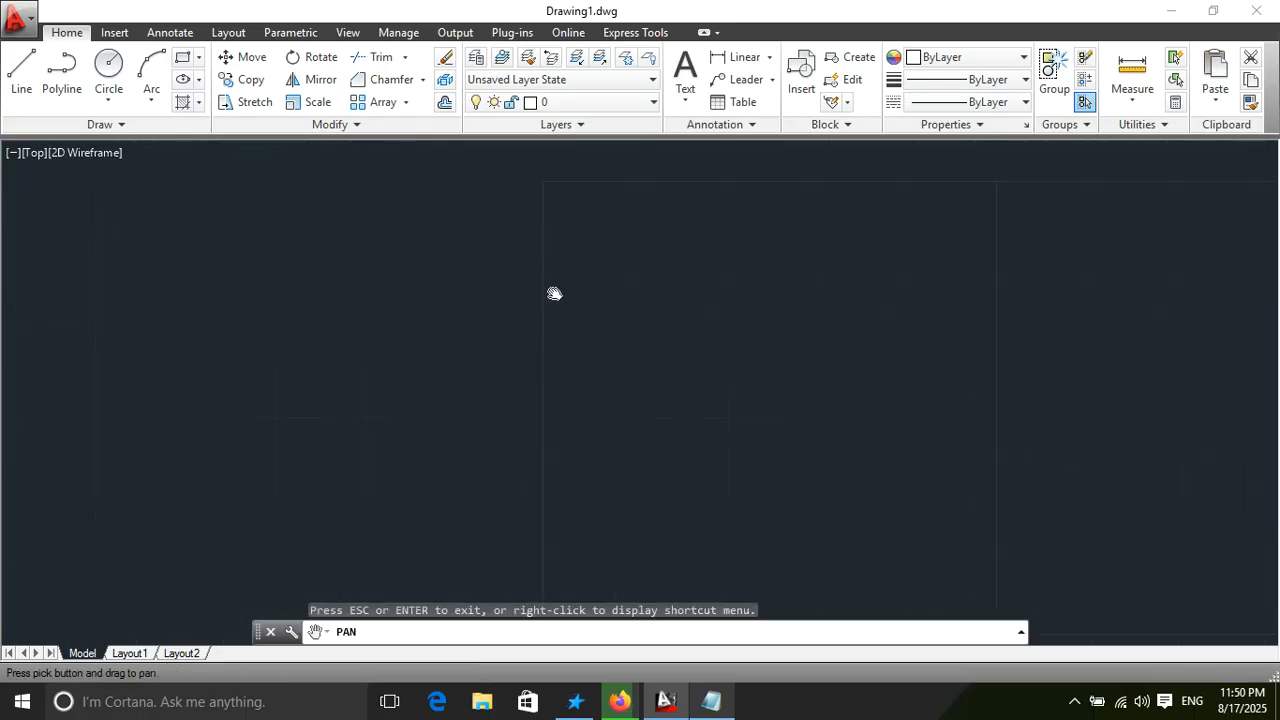
{"action": "left_click_drag", "start_coordinate": [554, 529], "coordinate": [571, 206]}
{"action": "left_click_drag", "start_coordinate": [726, 451], "coordinate": [196, 140]}
{"action": "left_click_drag", "start_coordinate": [384, 330], "coordinate": [404, 300]}
{"action": "left_click_drag", "start_coordinate": [410, 435], "coordinate": [423, 198]}
{"action": "left_click_drag", "start_coordinate": [806, 443], "coordinate": [306, 218]}
{"action": "left_click_drag", "start_coordinate": [757, 483], "coordinate": [683, 297]}
{"action": "left_click_drag", "start_coordinate": [737, 360], "coordinate": [499, 241]}
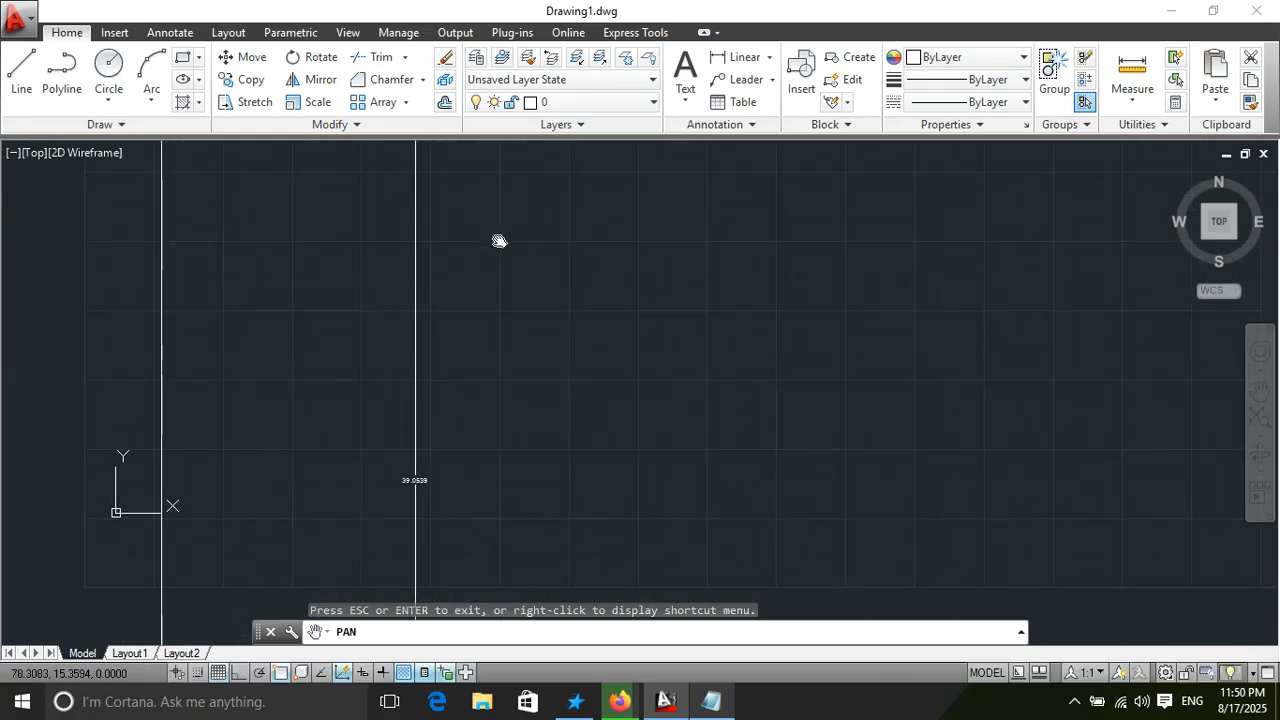
{"action": "scroll", "coordinate": [649, 391], "scroll_direction": "up", "scroll_amount": 4}
{"action": "left_click_drag", "start_coordinate": [411, 467], "coordinate": [511, 369]}
{"action": "left_click_drag", "start_coordinate": [379, 490], "coordinate": [421, 420]}
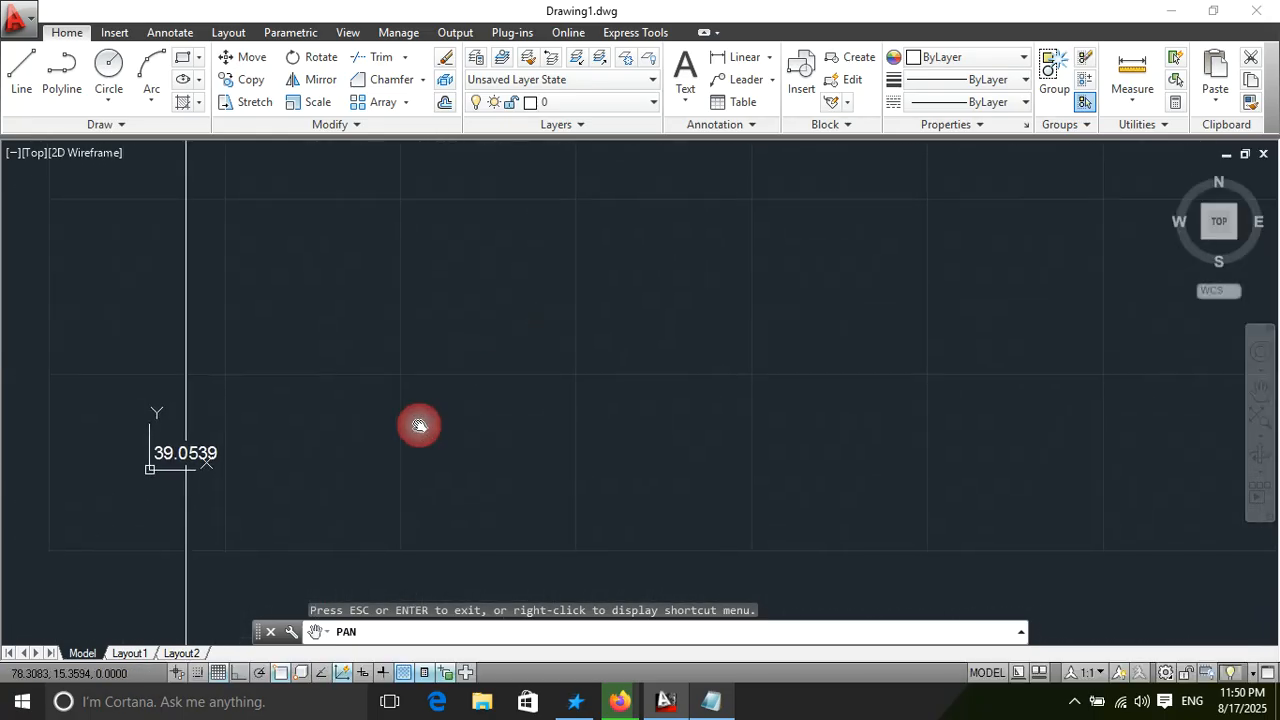
{"action": "scroll", "coordinate": [414, 435], "scroll_direction": "up", "scroll_amount": 2}
{"action": "left_click_drag", "start_coordinate": [612, 367], "coordinate": [867, 324]}
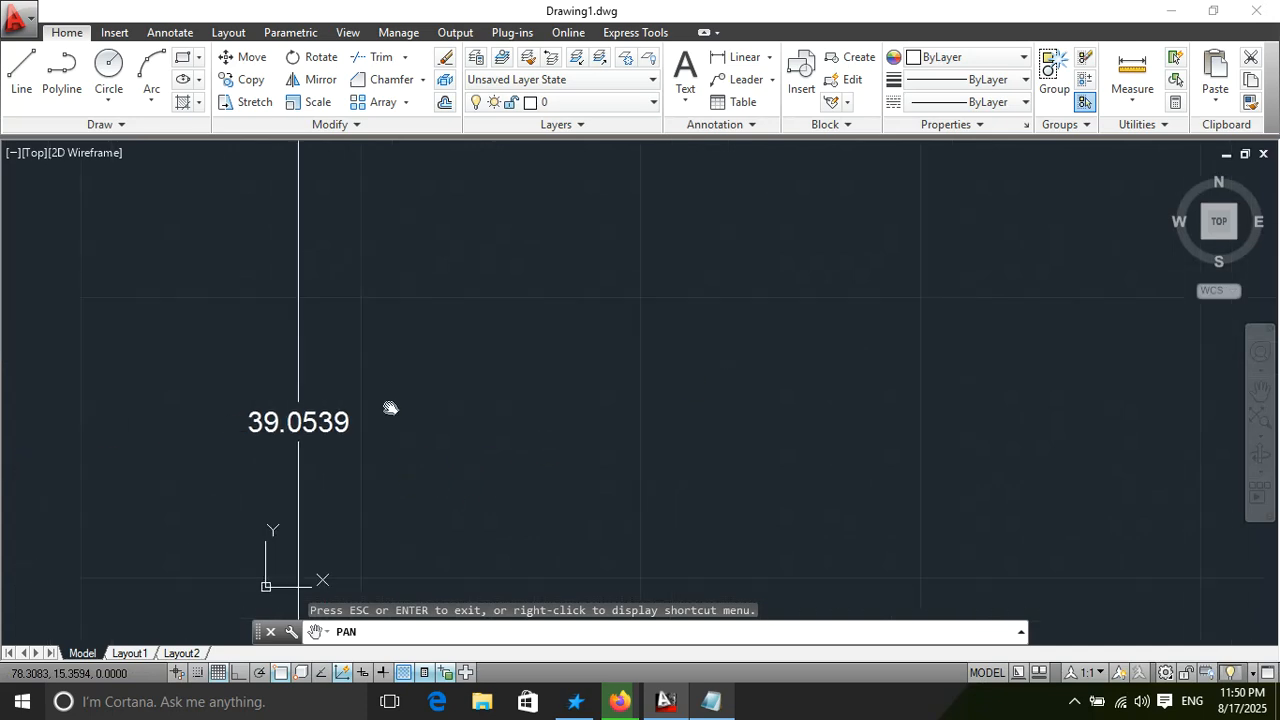
{"action": "left_click_drag", "start_coordinate": [400, 432], "coordinate": [501, 392]}
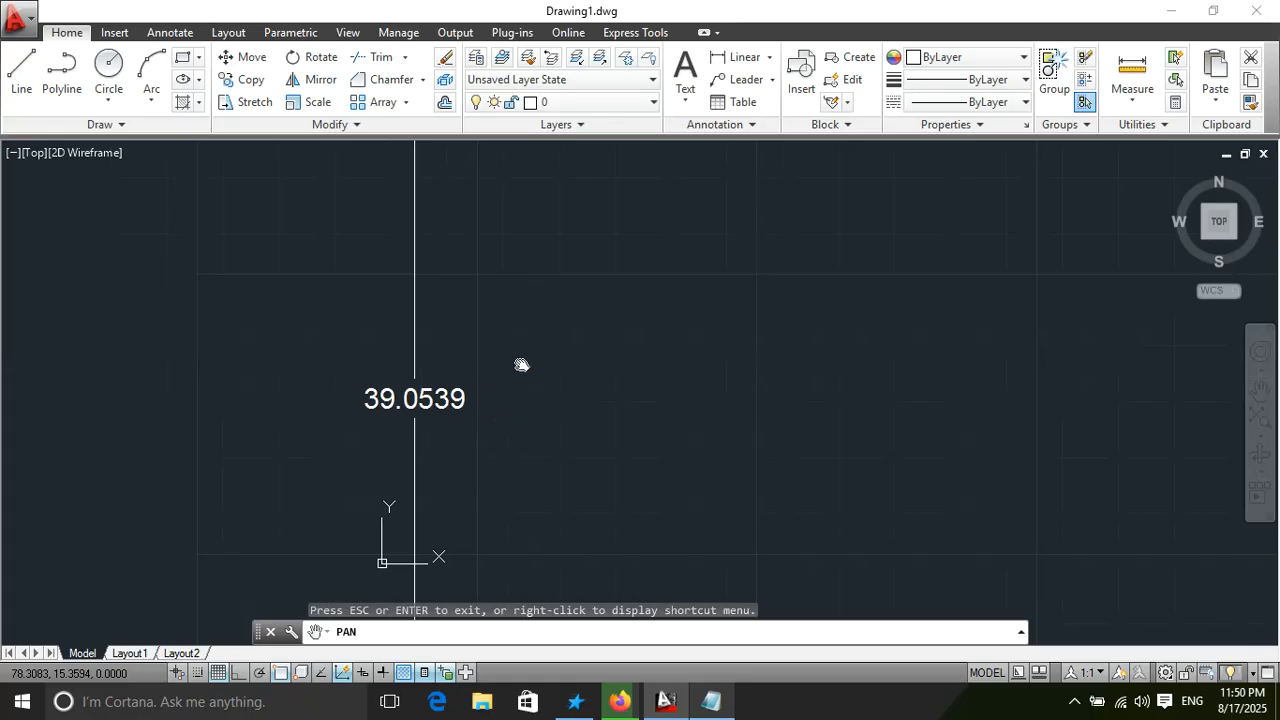
{"action": "scroll", "coordinate": [521, 365], "scroll_direction": "down", "scroll_amount": 3}
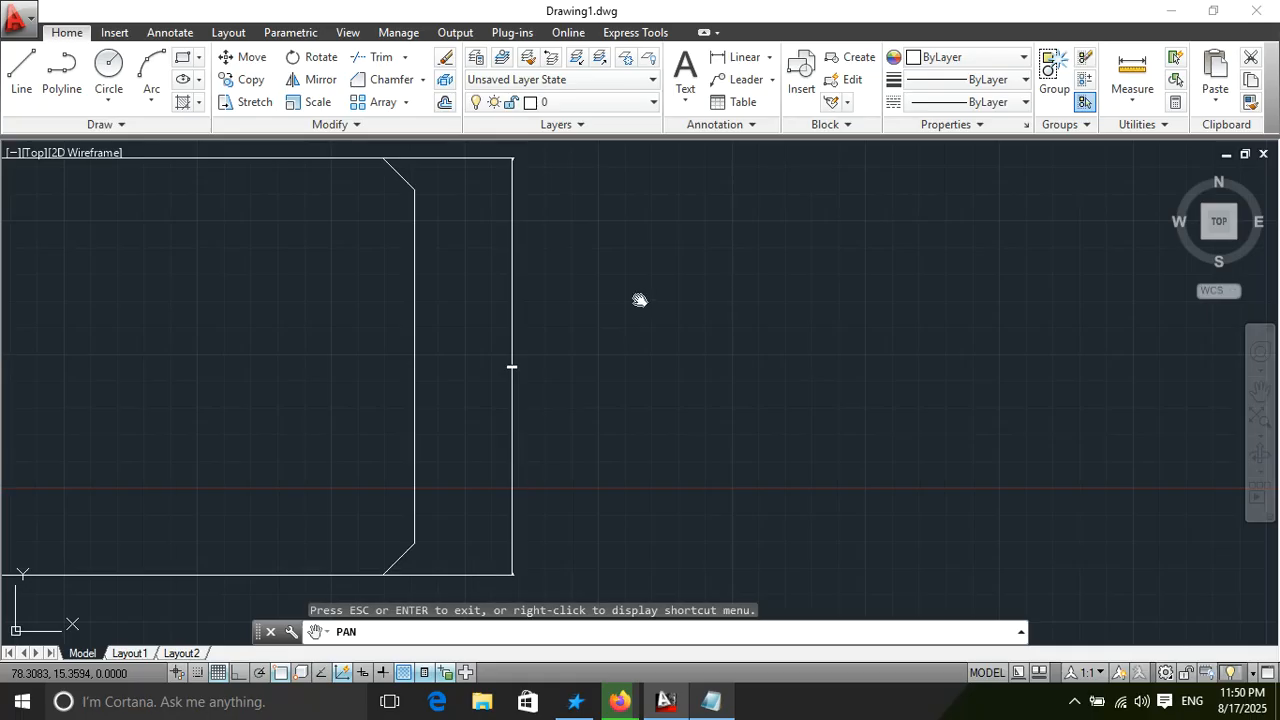
{"action": "key", "text": "Escape"}
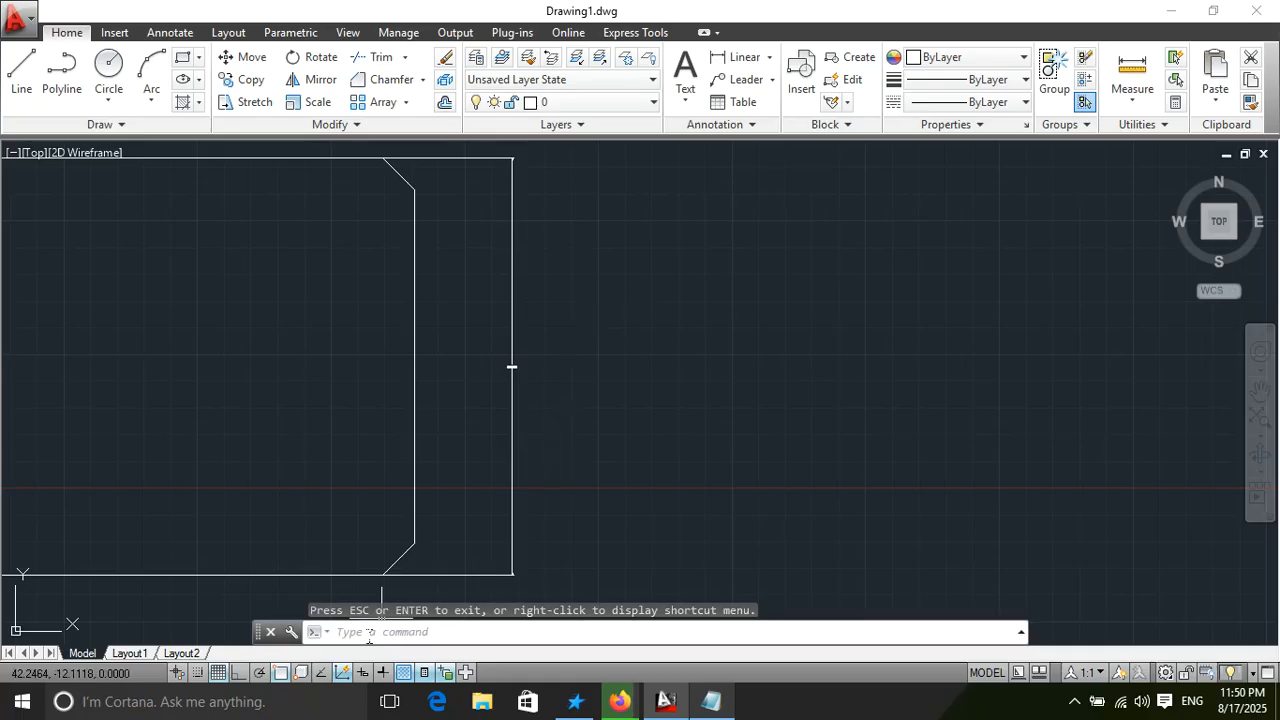
Step: Review the drawing's length, angle and insertion scale units with the UNITS command, leaving them without changes
{"action": "left_click", "coordinate": [401, 630]}
{"action": "type", "text": "un"}
{"action": "key", "text": "Return"}
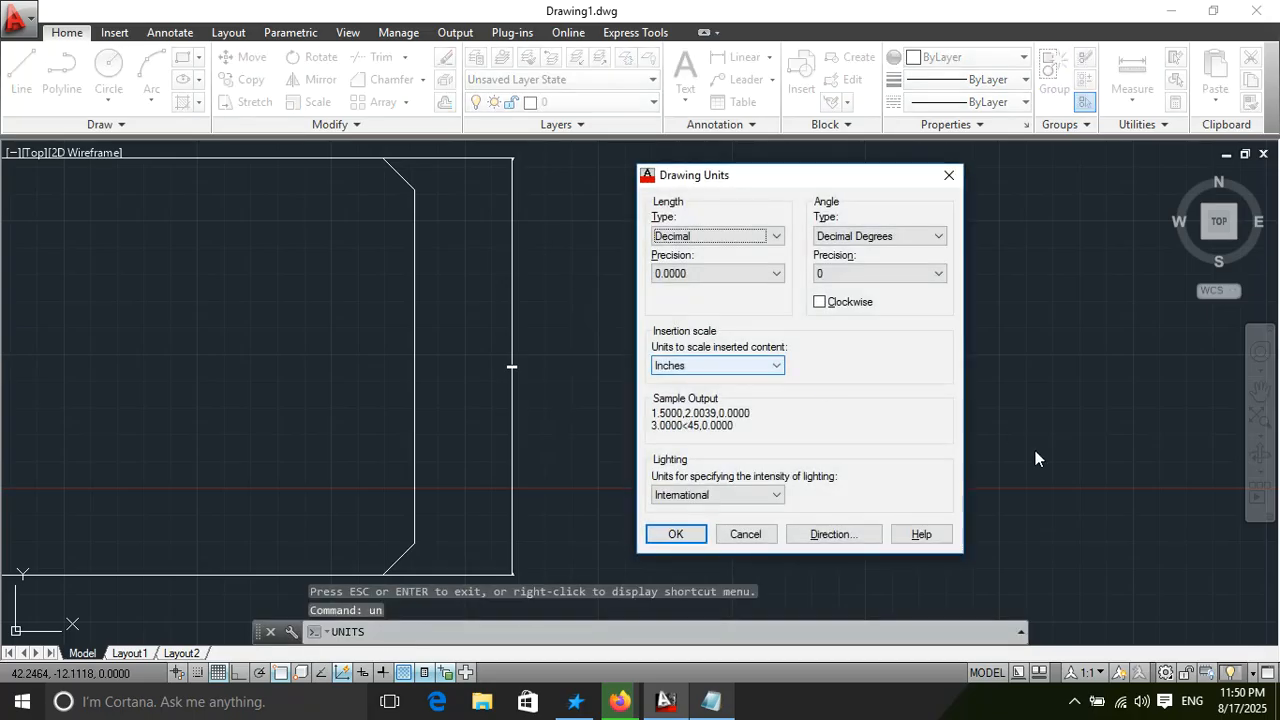
{"action": "left_click", "coordinate": [762, 534]}
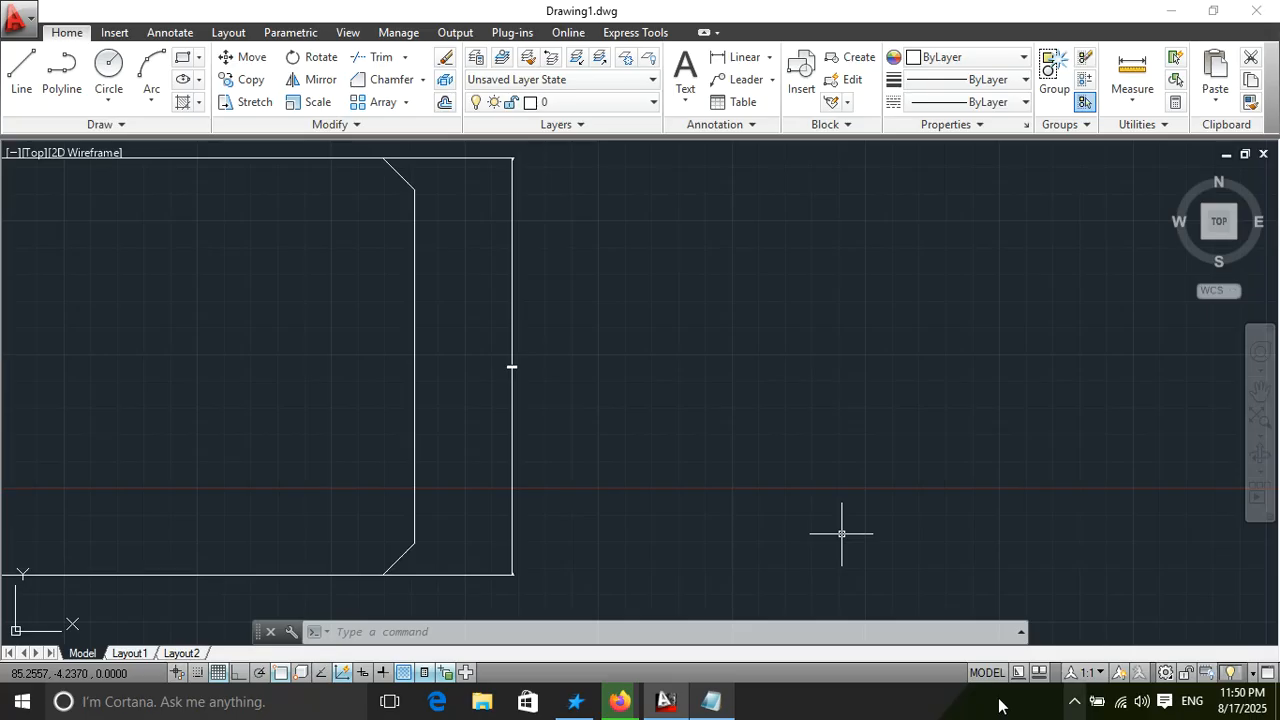
{"action": "left_click", "coordinate": [388, 628]}
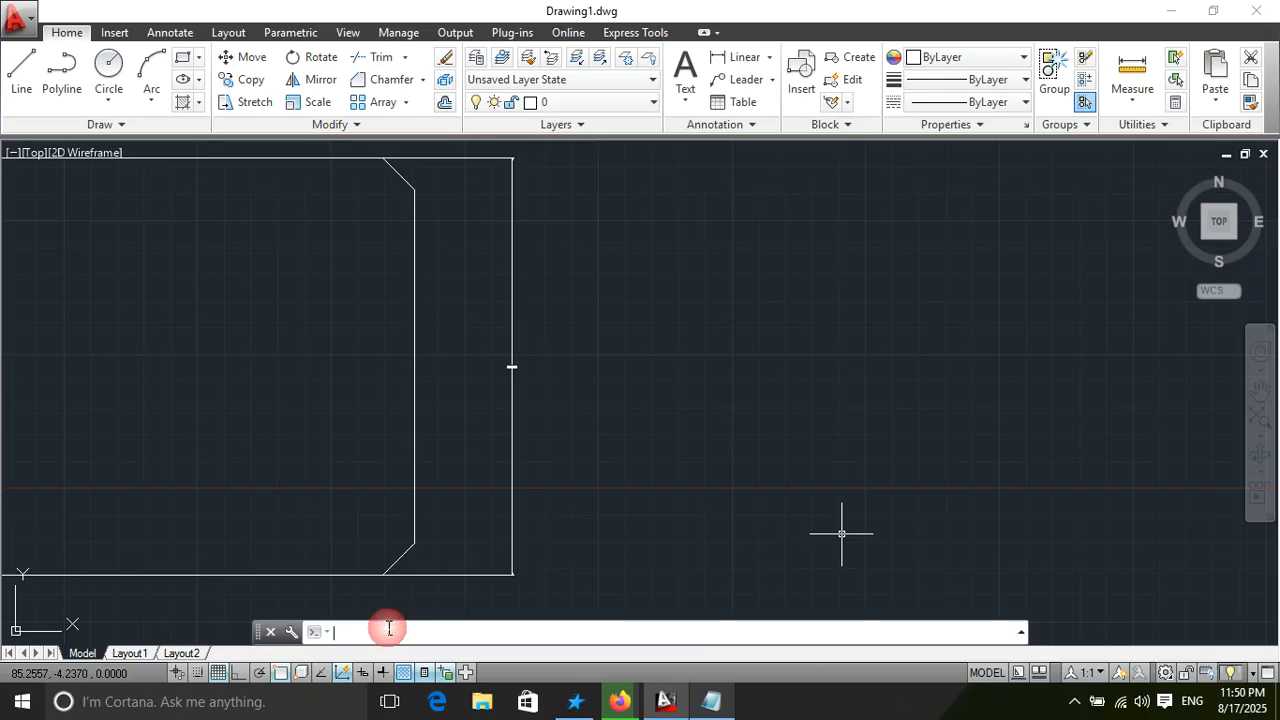
{"action": "scroll", "coordinate": [659, 395], "scroll_direction": "down", "scroll_amount": 2}
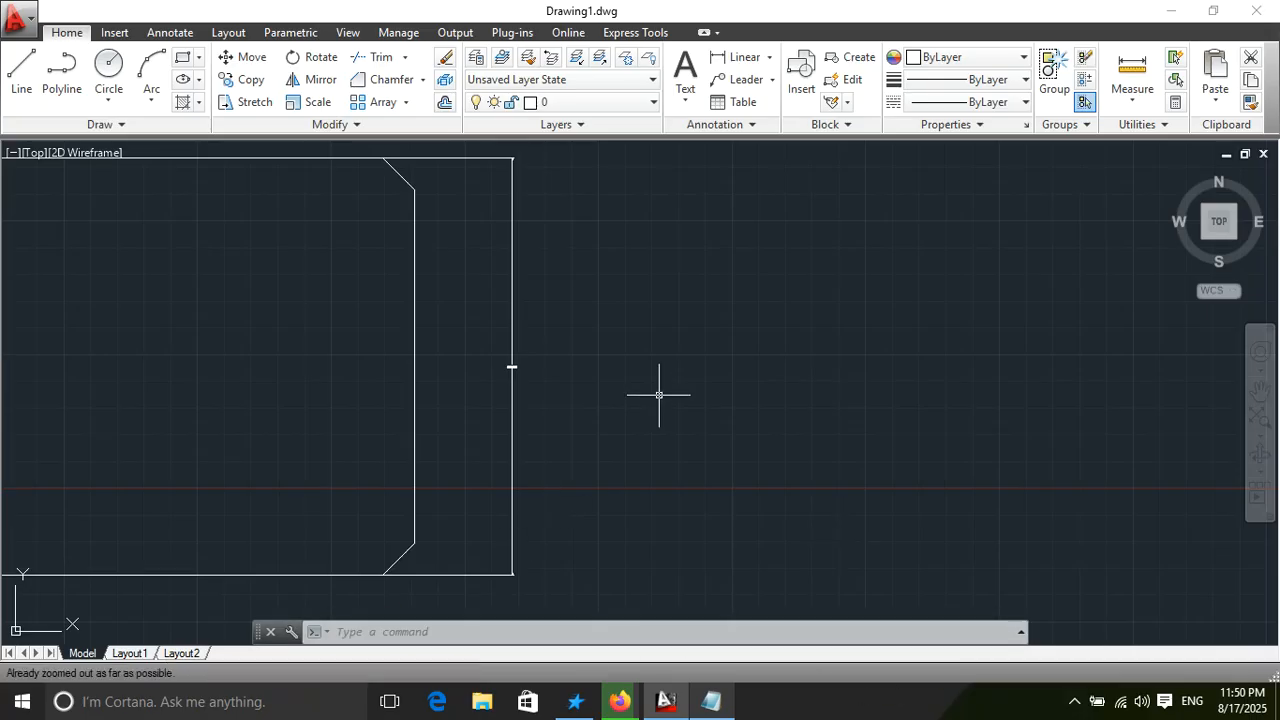
{"action": "left_click", "coordinate": [684, 449]}
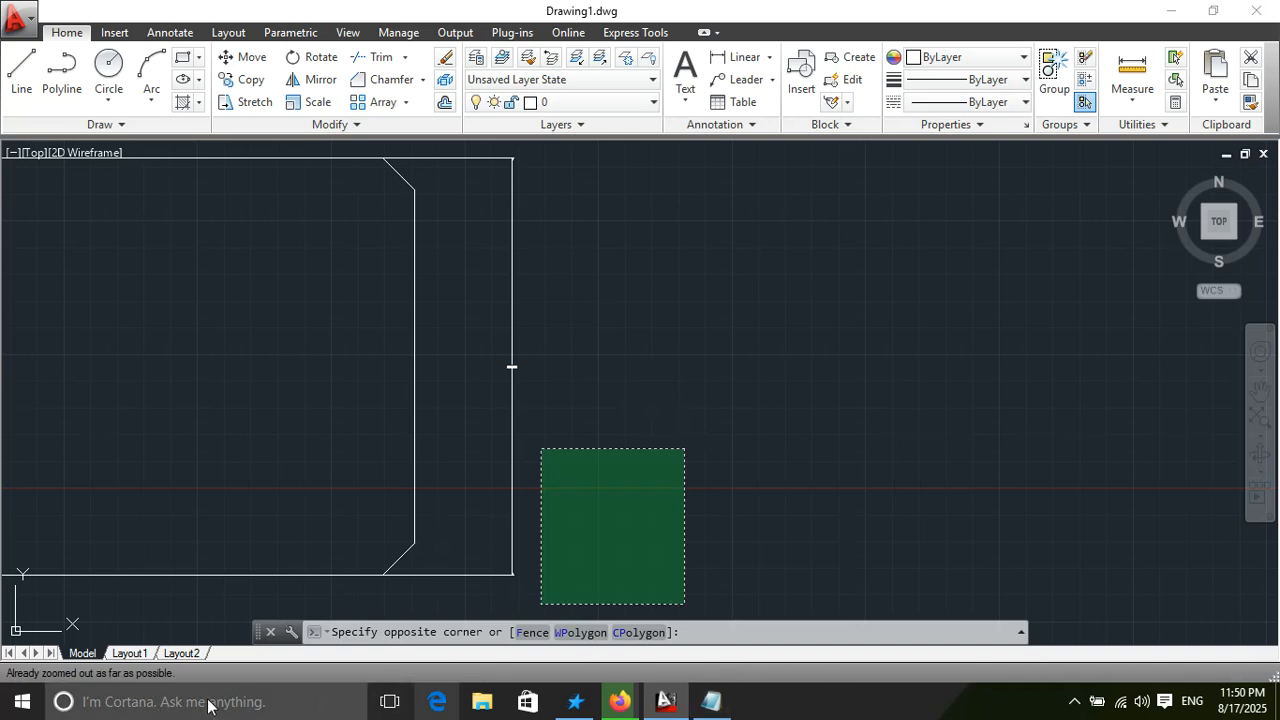
{"action": "left_click", "coordinate": [234, 546]}
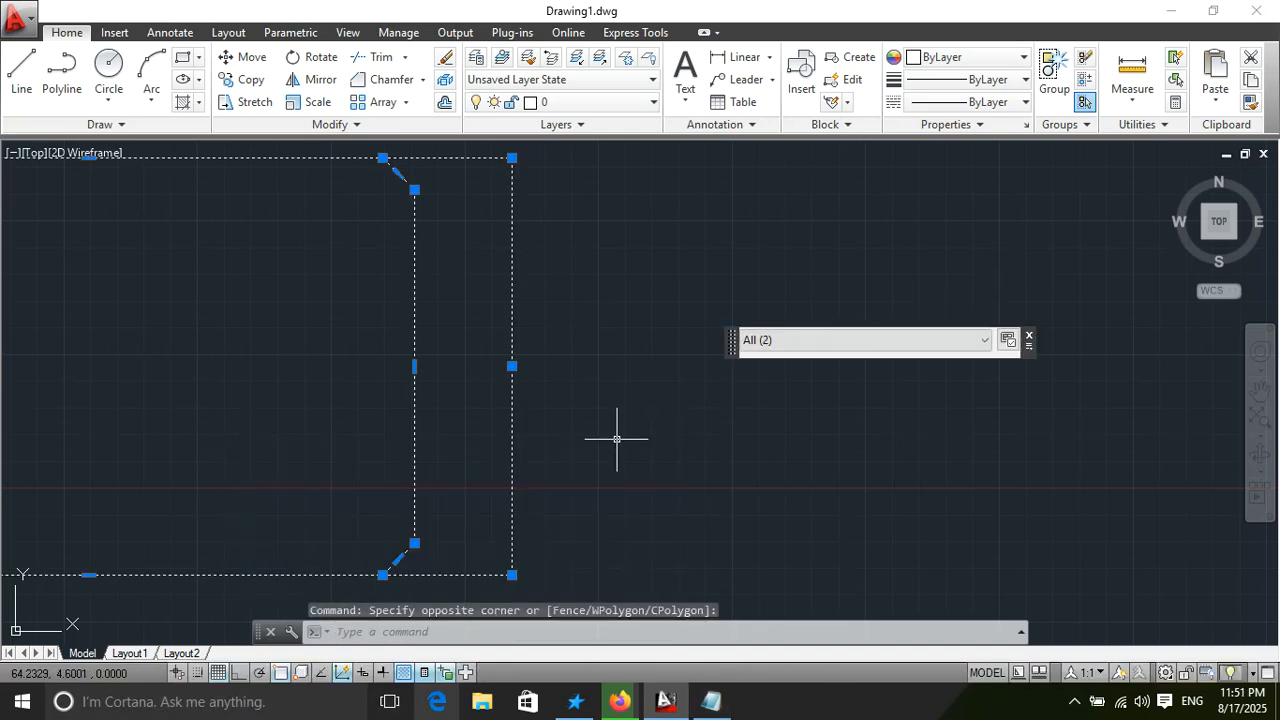
{"action": "key", "text": "Escape"}
{"action": "key", "text": "Escape"}
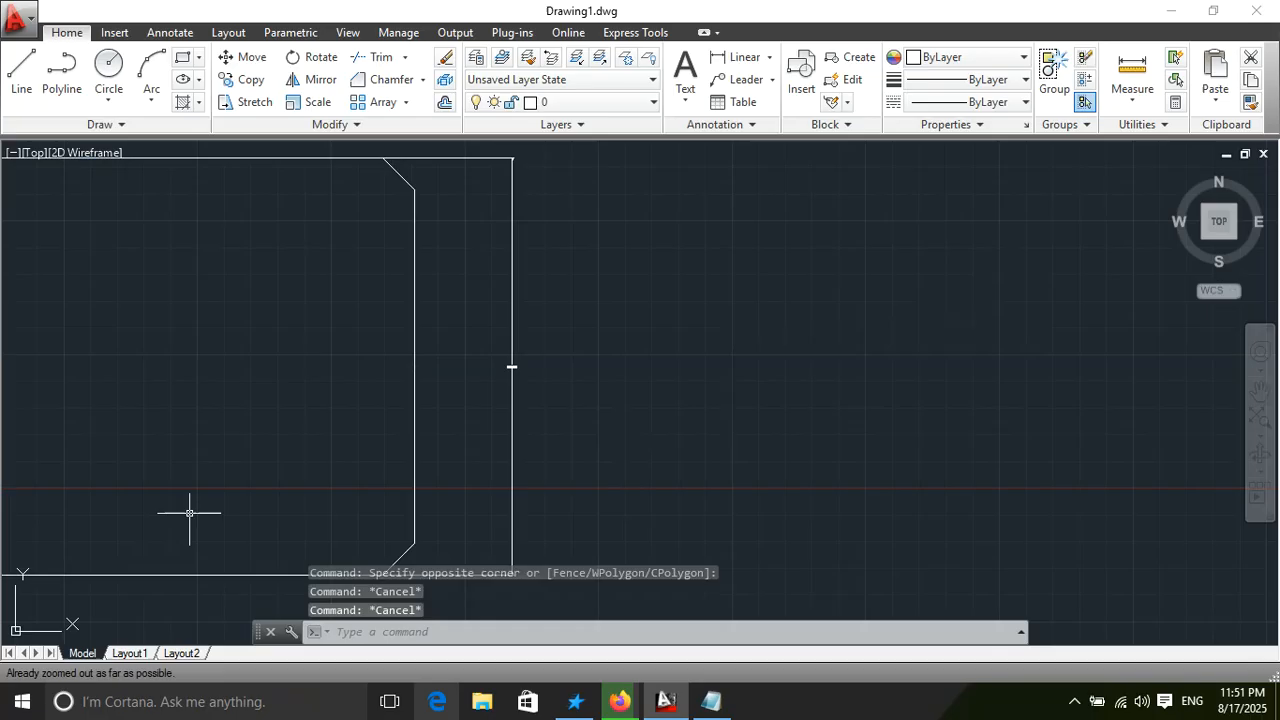
Step: Add a horizontal DLI linear dimension from the right edge's upper end to the left edge's upper end, placed below the rectangle
{"action": "left_click", "coordinate": [1263, 392]}
{"action": "mouse_move", "coordinate": [357, 374]}
{"action": "left_mouse_down"}
{"action": "mouse_move", "coordinate": [709, 377]}
{"action": "mouse_move", "coordinate": [723, 363]}
{"action": "mouse_move", "coordinate": [736, 377]}
{"action": "left_mouse_up"}
{"action": "left_click", "coordinate": [637, 529]}
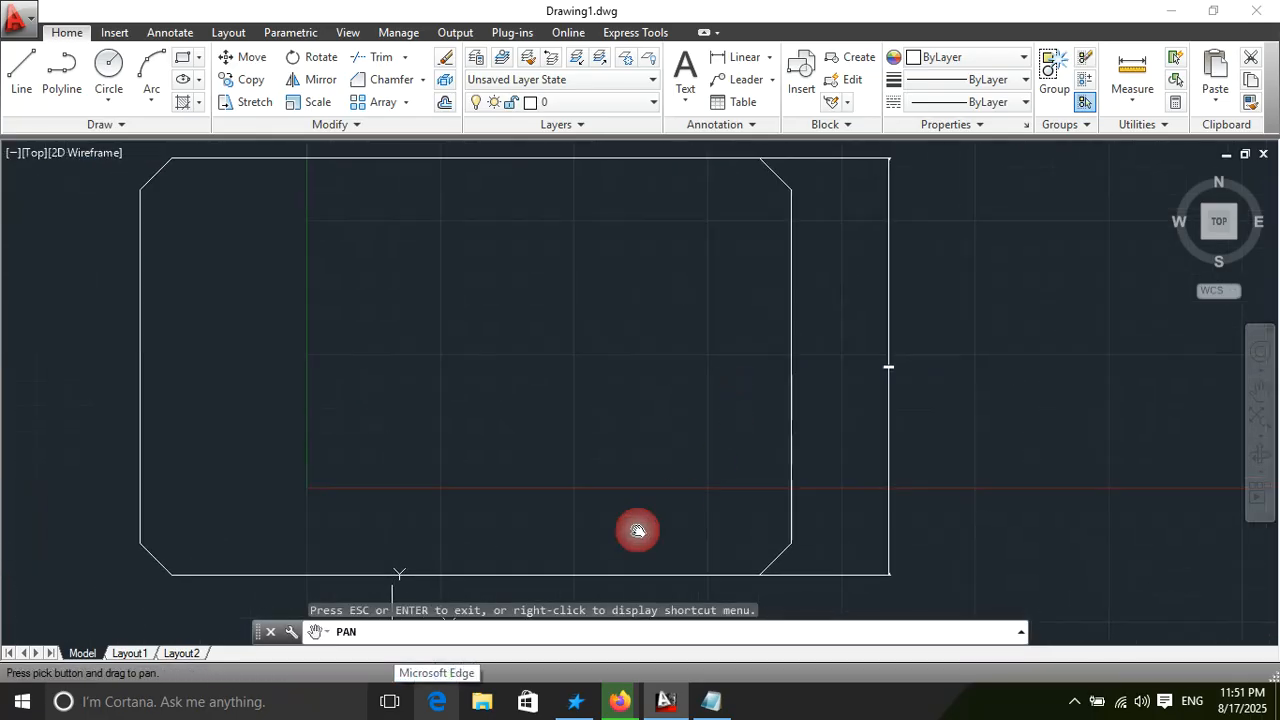
{"action": "key", "text": "Escape"}
{"action": "left_click", "coordinate": [415, 639]}
{"action": "type", "text": "dli"}
{"action": "key", "text": "Return"}
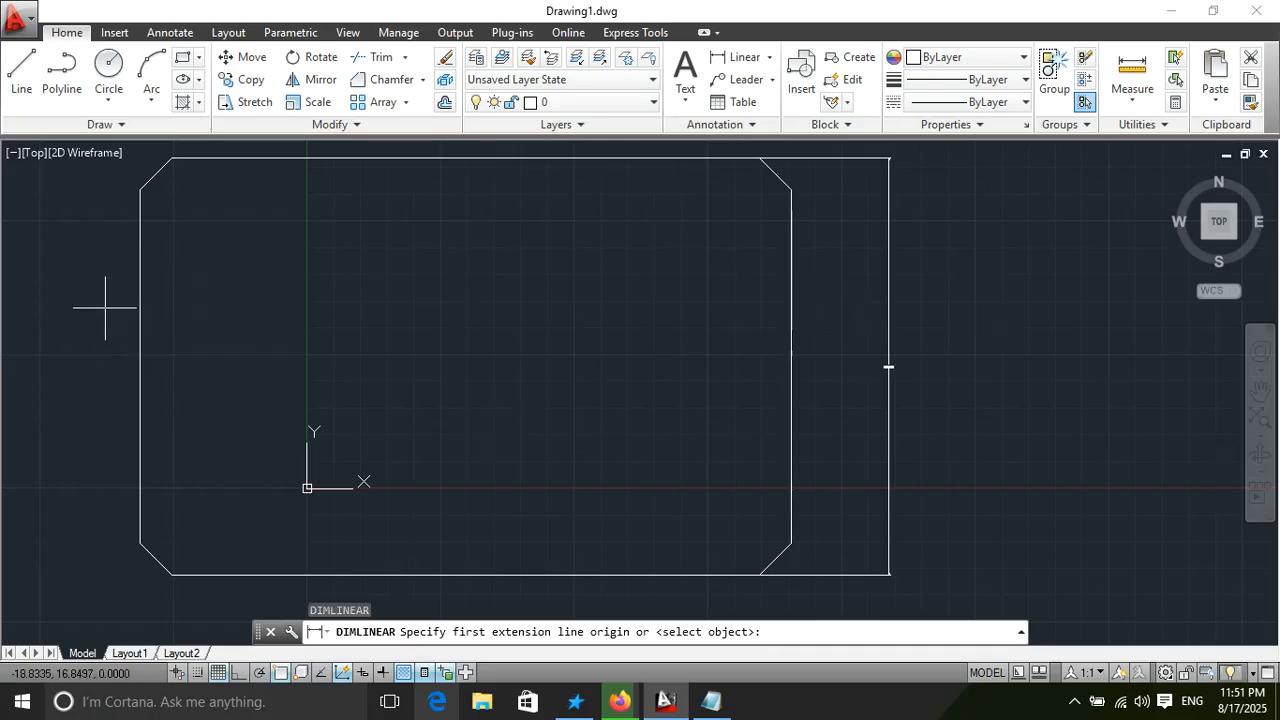
{"action": "left_click", "coordinate": [790, 190]}
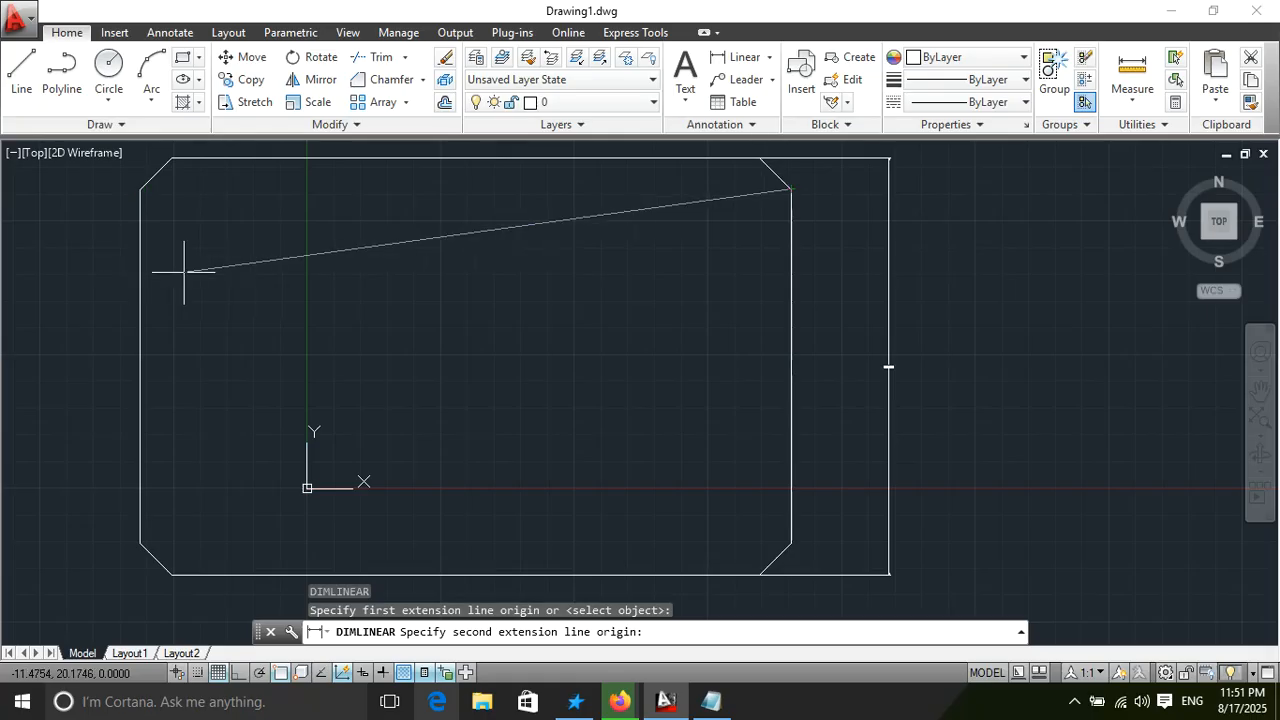
{"action": "left_click", "coordinate": [139, 188]}
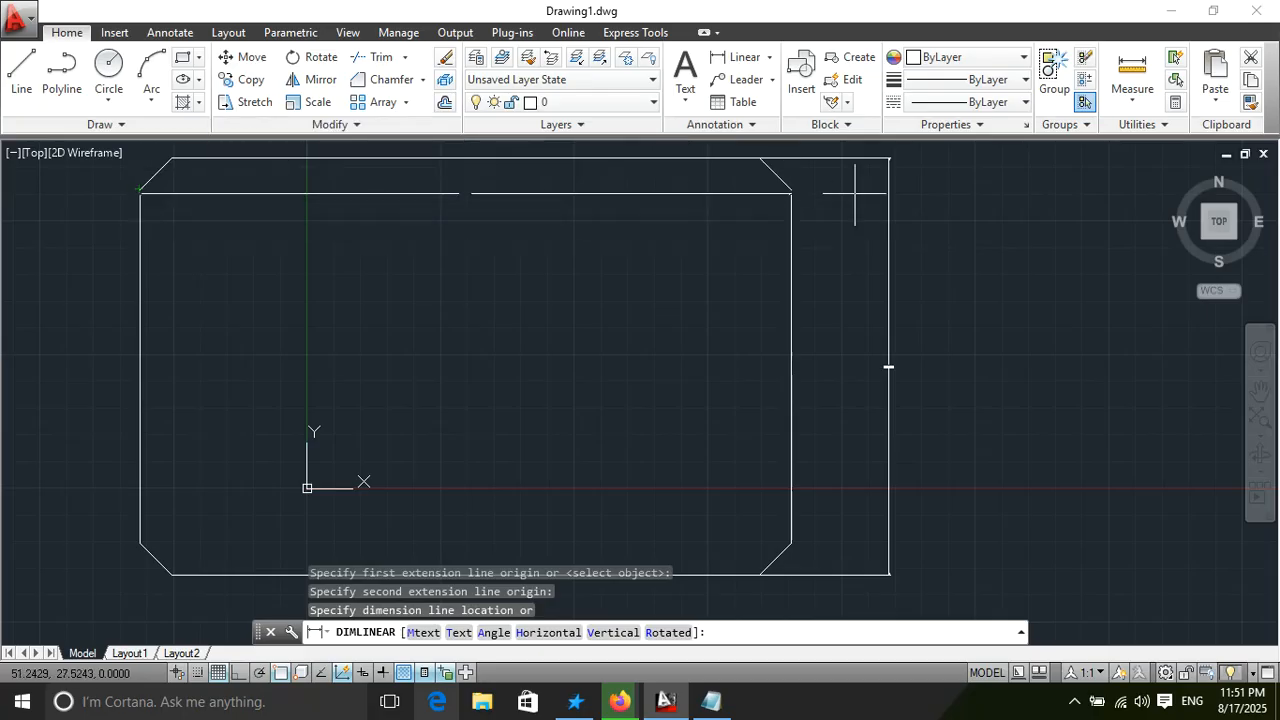
{"action": "left_click", "coordinate": [740, 613]}
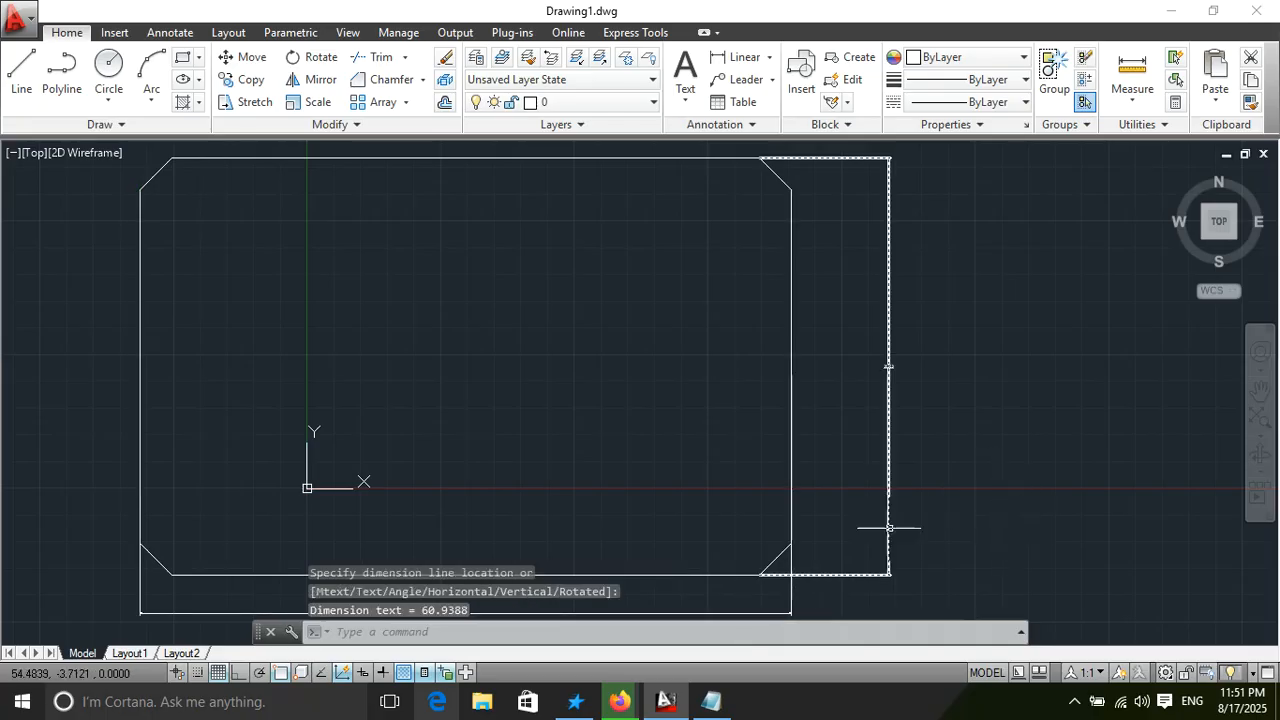
Step: Examine the dimension text on the horizontal dimension line below the rectangle up close, and return to the whole rectangle
{"action": "scroll", "coordinate": [1157, 437], "scroll_direction": "up", "scroll_amount": 4}
{"action": "scroll", "coordinate": [1132, 441], "scroll_direction": "up", "scroll_amount": 2}
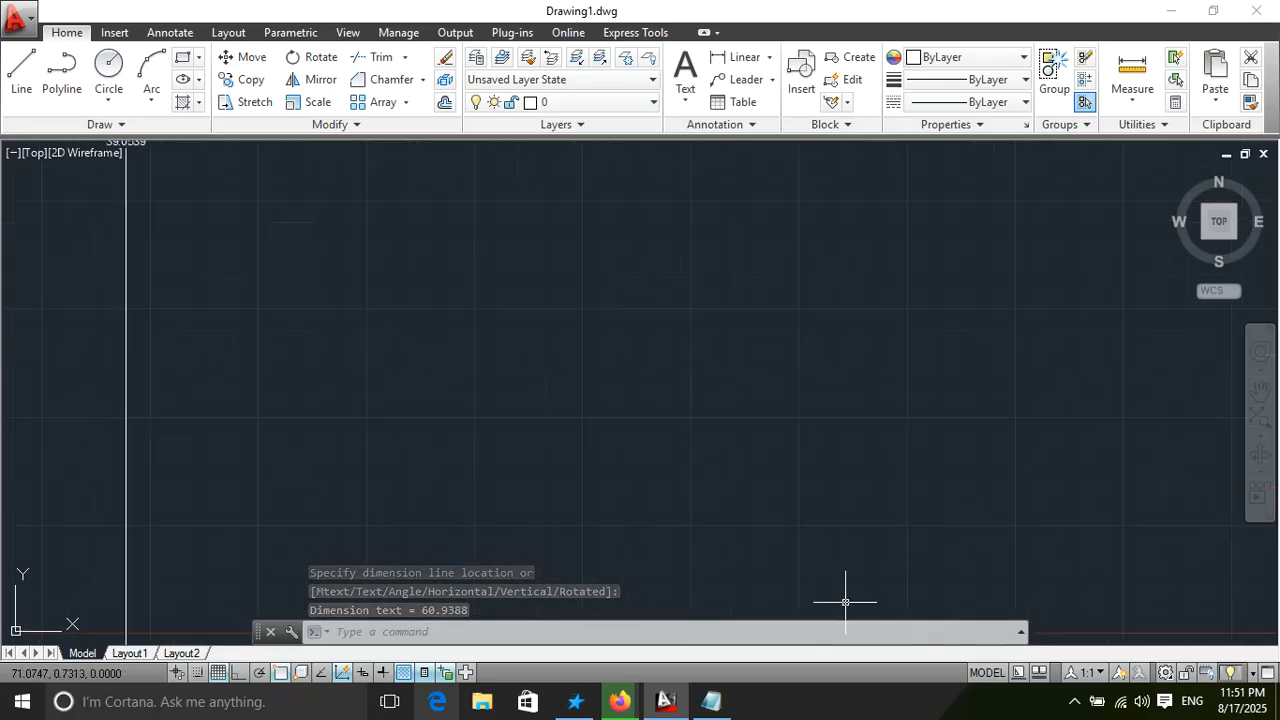
{"action": "left_click", "coordinate": [1257, 401]}
{"action": "left_click_drag", "start_coordinate": [556, 455], "coordinate": [808, 246]}
{"action": "left_click_drag", "start_coordinate": [517, 479], "coordinate": [1157, 61]}
{"action": "left_click_drag", "start_coordinate": [783, 410], "coordinate": [1160, 209]}
{"action": "left_click_drag", "start_coordinate": [466, 309], "coordinate": [1171, 364]}
{"action": "scroll", "coordinate": [777, 411], "scroll_direction": "up", "scroll_amount": 4}
{"action": "left_click_drag", "start_coordinate": [401, 386], "coordinate": [793, 464]}
{"action": "left_click_drag", "start_coordinate": [429, 326], "coordinate": [866, 409]}
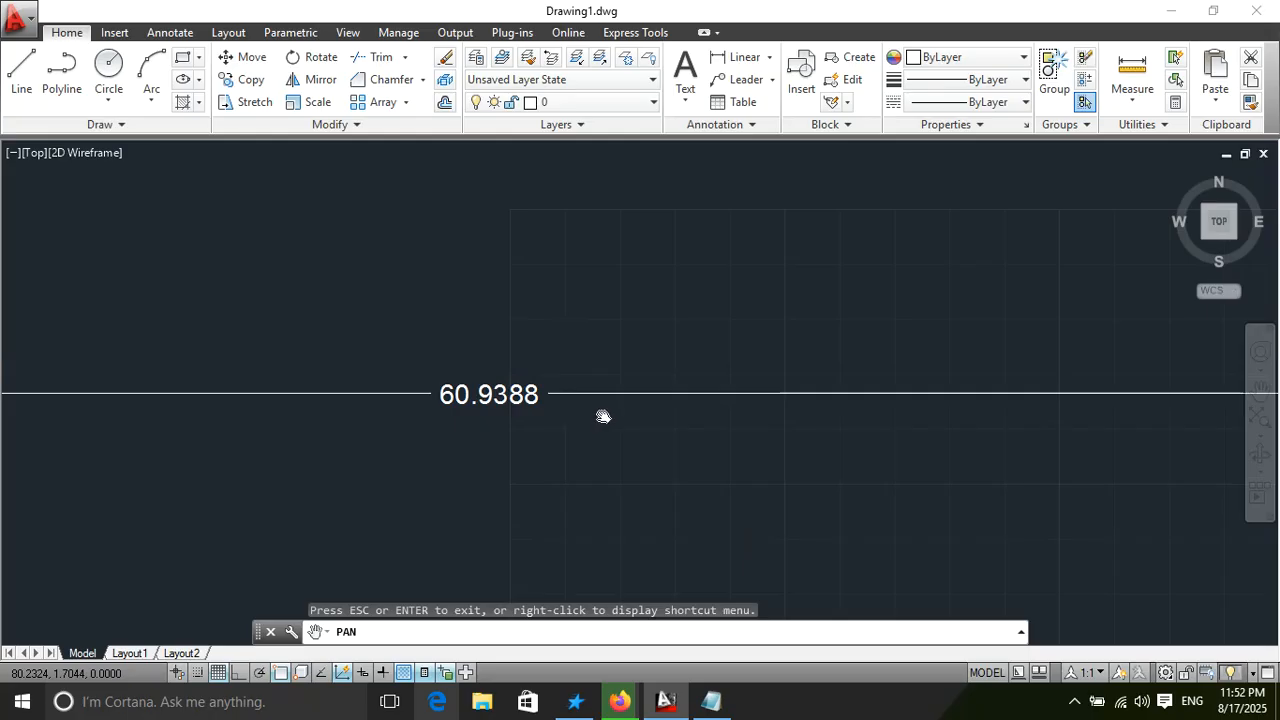
{"action": "scroll", "coordinate": [586, 440], "scroll_direction": "down", "scroll_amount": 5}
{"action": "mouse_move", "coordinate": [751, 283]}
{"action": "left_mouse_down"}
{"action": "mouse_move", "coordinate": [629, 380]}
{"action": "mouse_move", "coordinate": [609, 429]}
{"action": "mouse_move", "coordinate": [666, 409]}
{"action": "mouse_move", "coordinate": [691, 425]}
{"action": "mouse_move", "coordinate": [698, 414]}
{"action": "left_mouse_up"}
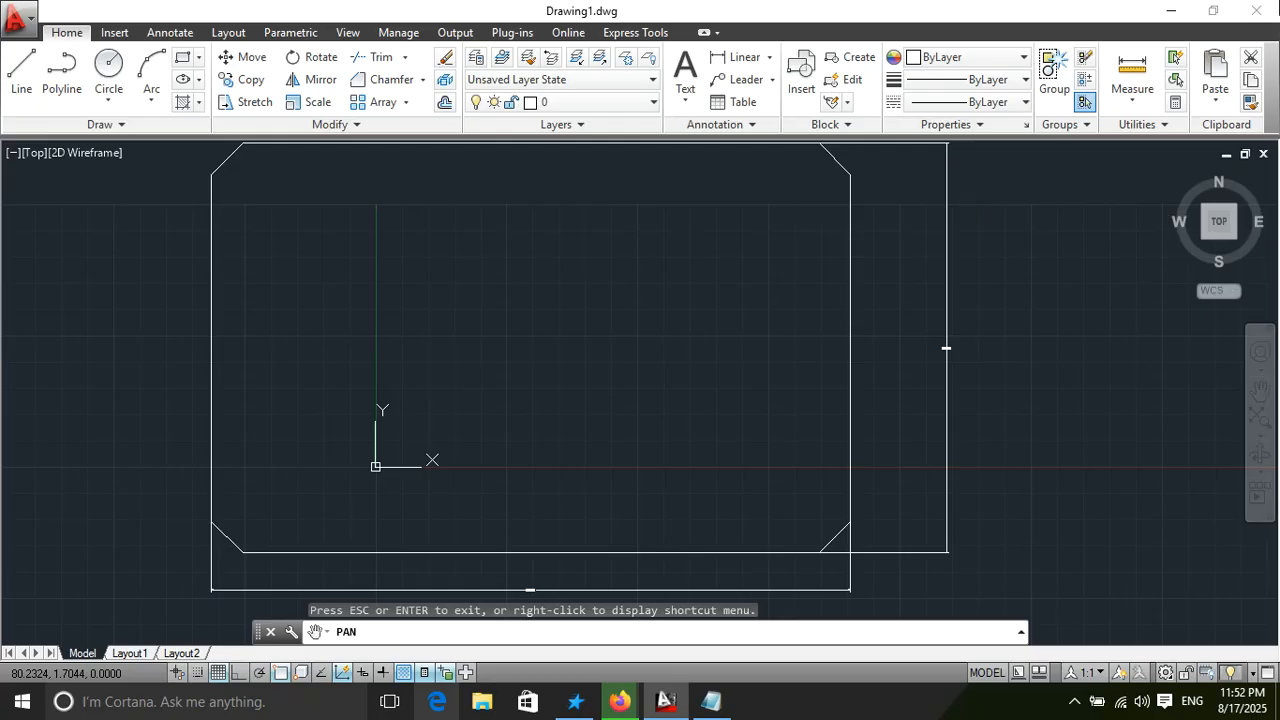
Step: Minimize the drawing program to show the desktop
{"action": "left_click", "coordinate": [1170, 10]}
{"action": "left_click", "coordinate": [982, 248]}
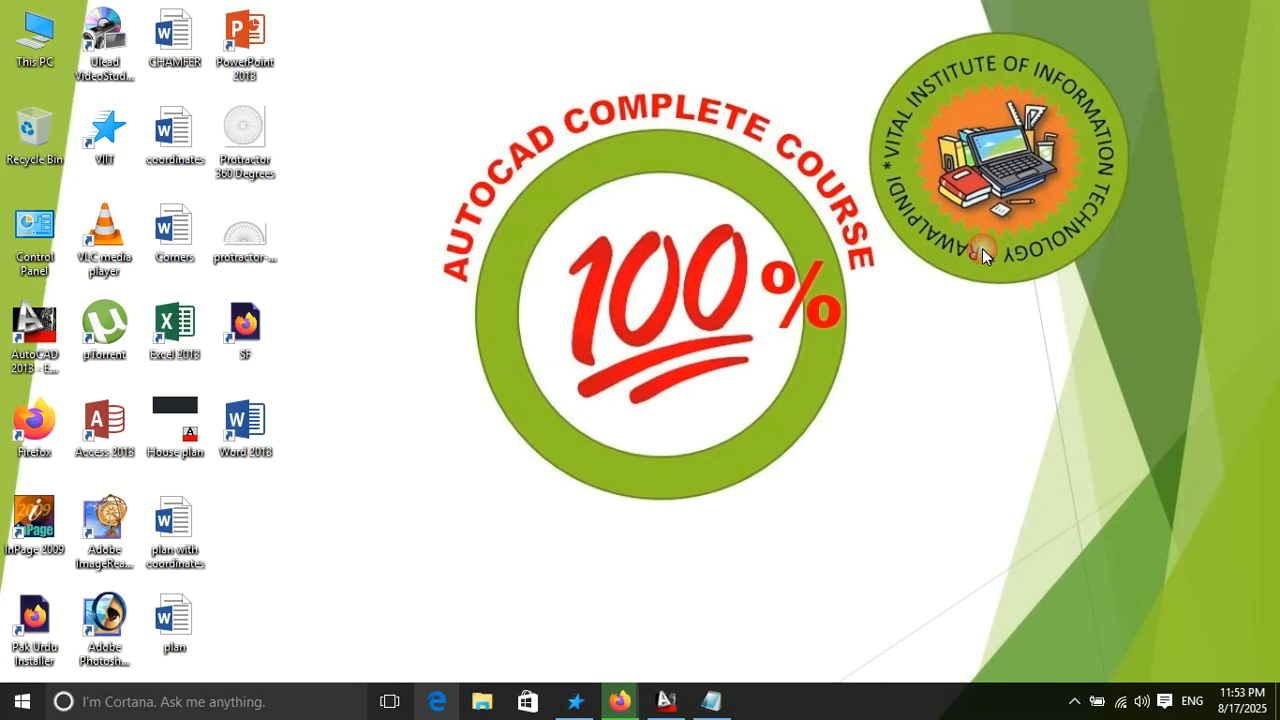